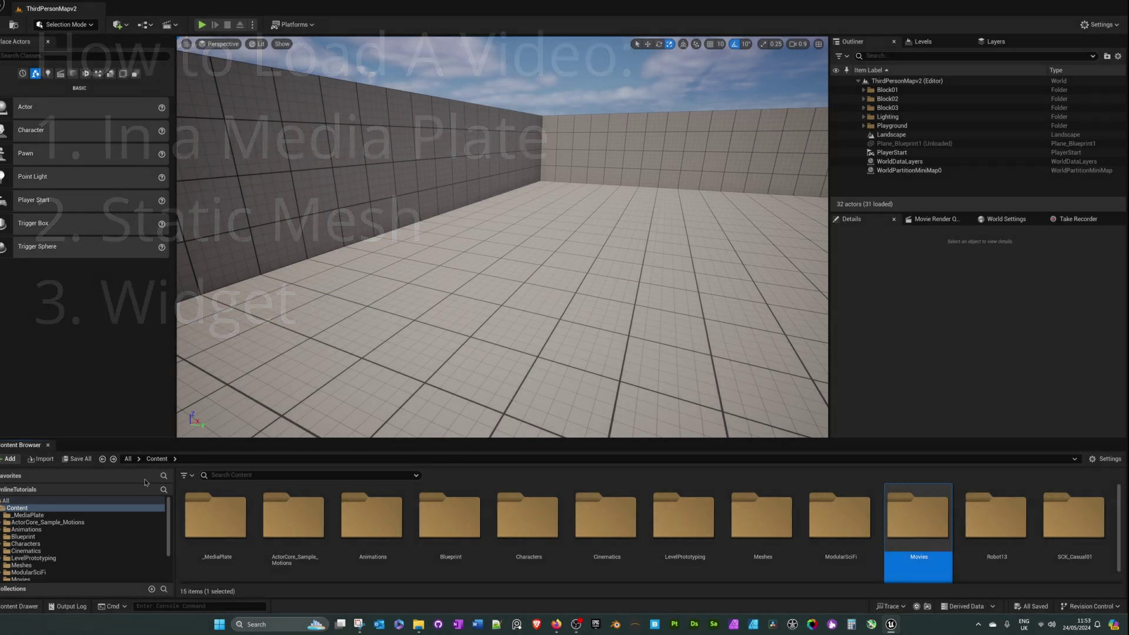
Step: Open the empty Movies content folder and bring it up in File Explorer
{"action": "double_click", "coordinate": [930, 510]}
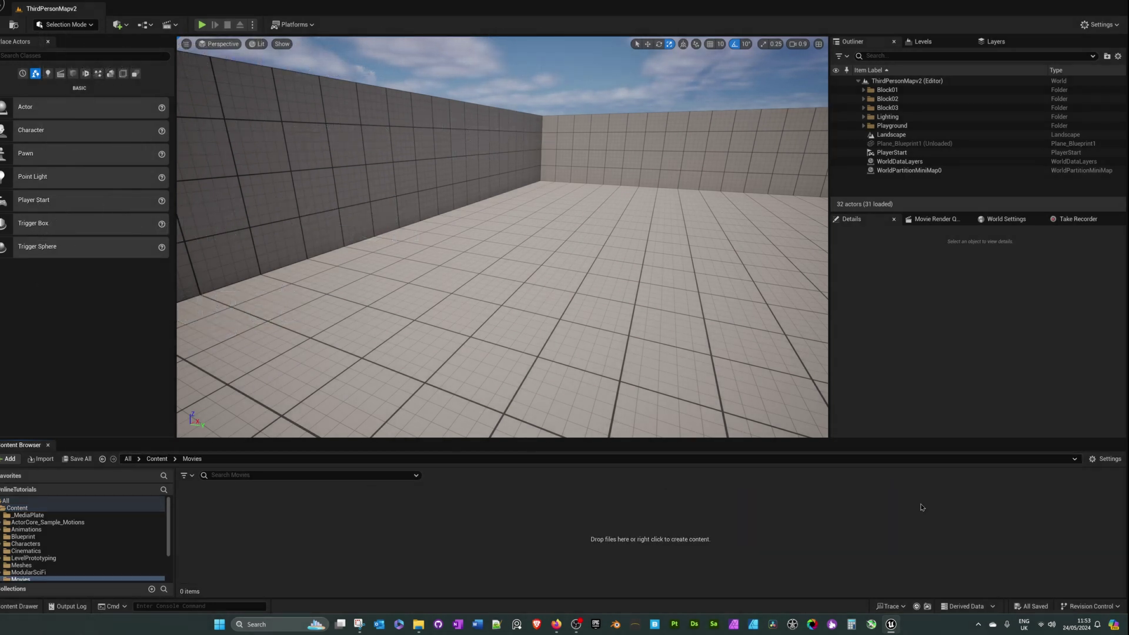
{"action": "left_click", "coordinate": [418, 624]}
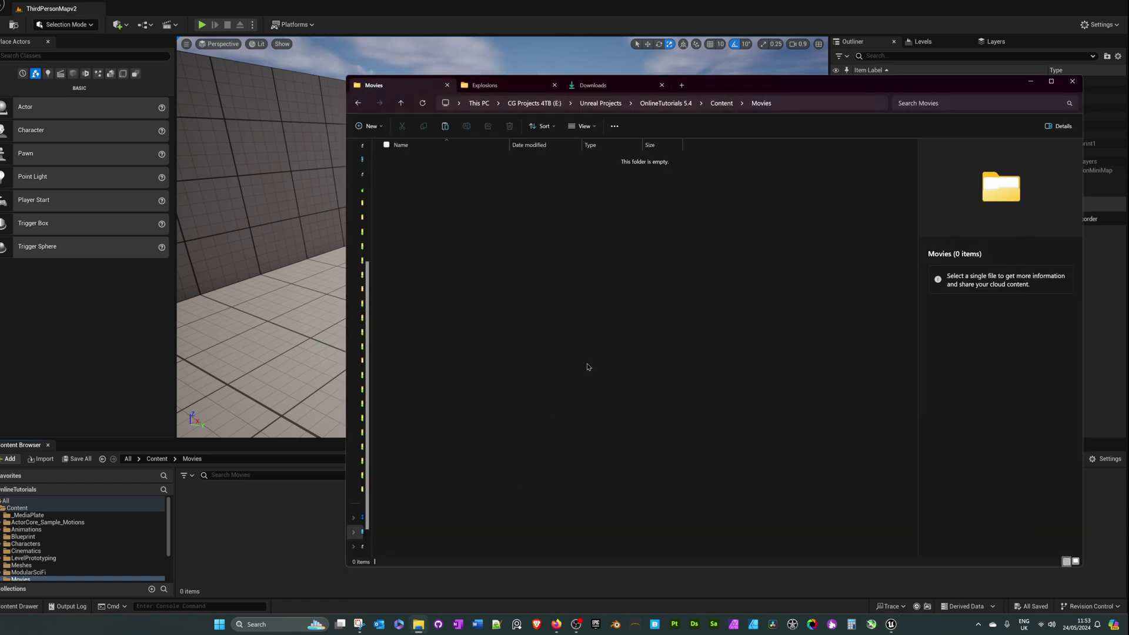
Step: Copy Ink_Explosion.mp4 from the Explosions folder into the project's Movies folder, then return to Unreal
{"action": "left_click", "coordinate": [722, 103]}
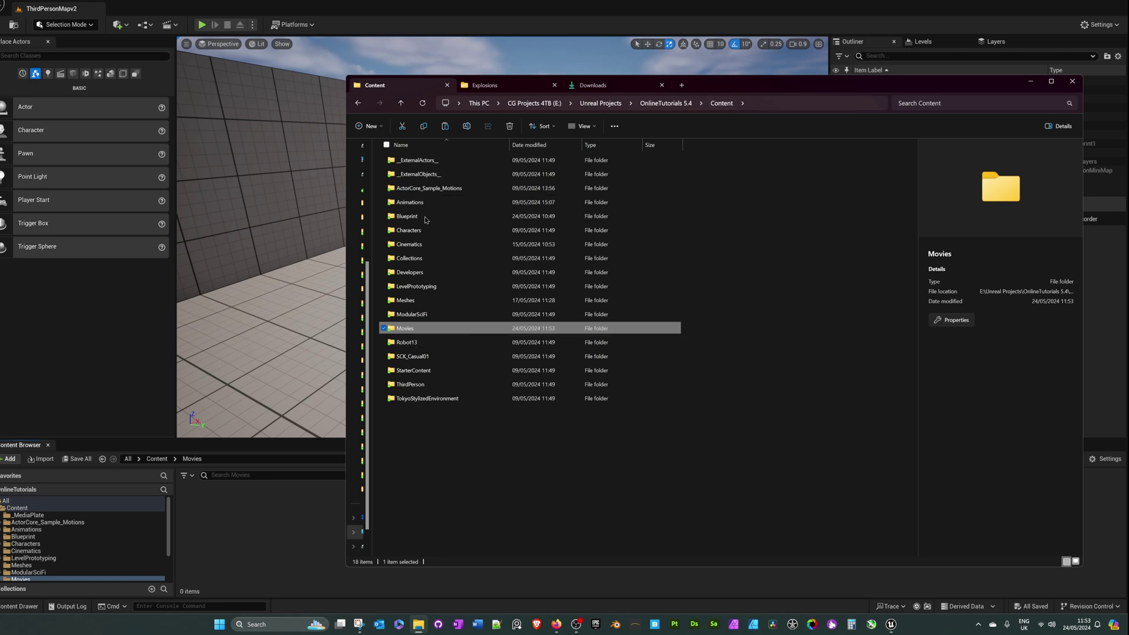
{"action": "double_click", "coordinate": [412, 330]}
{"action": "left_click", "coordinate": [488, 86]}
{"action": "left_click", "coordinate": [726, 171]}
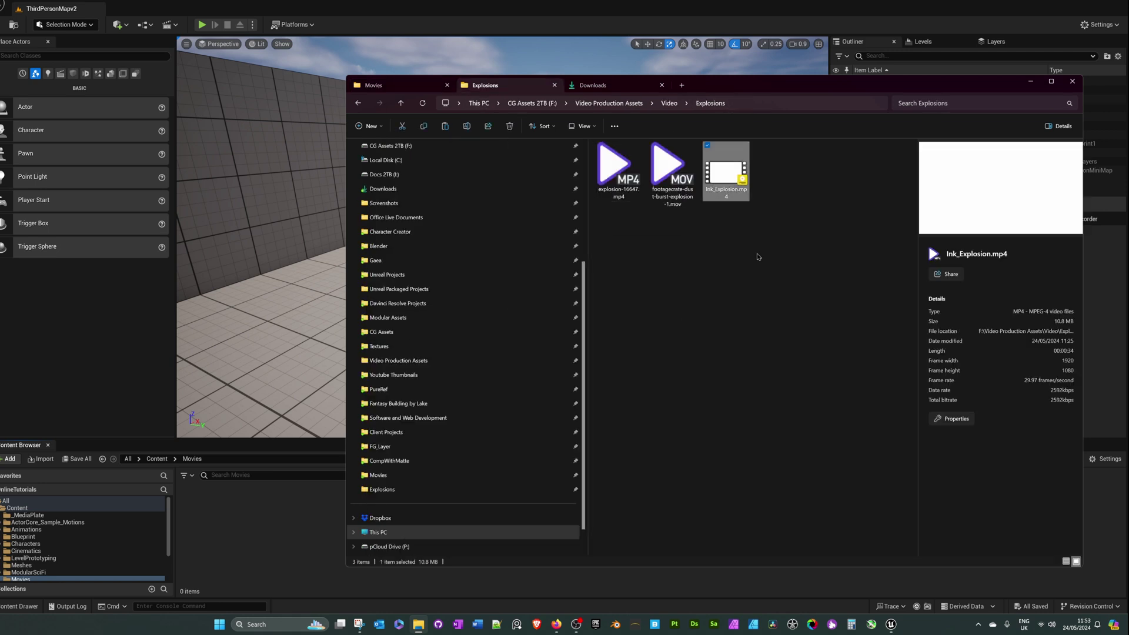
{"action": "left_click", "coordinate": [382, 86]}
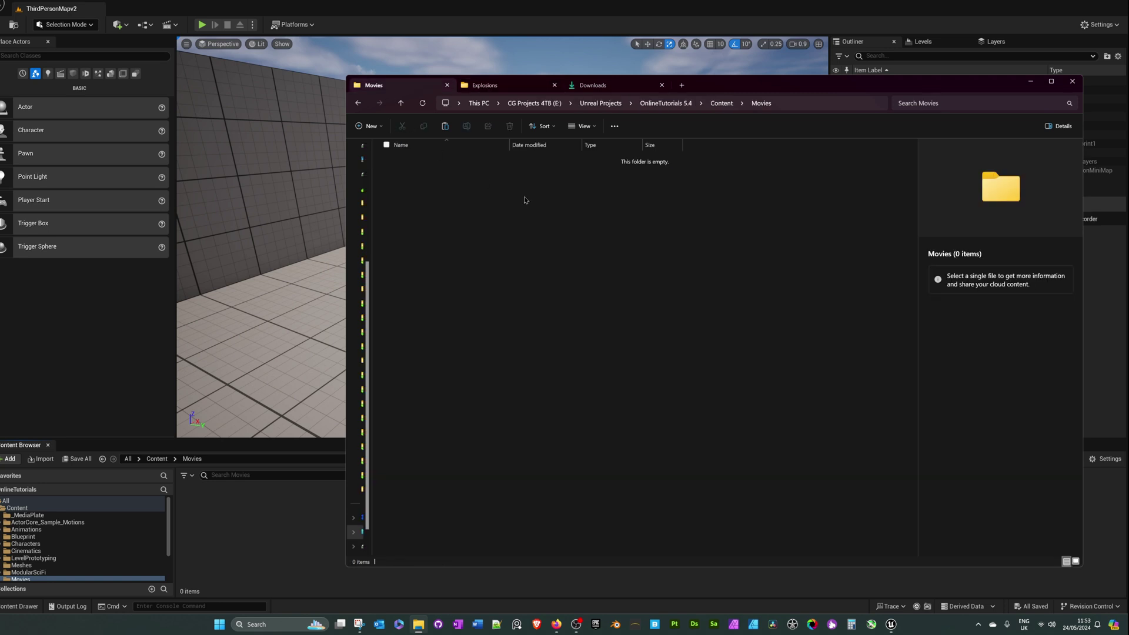
{"action": "key", "text": "ctrl+v"}
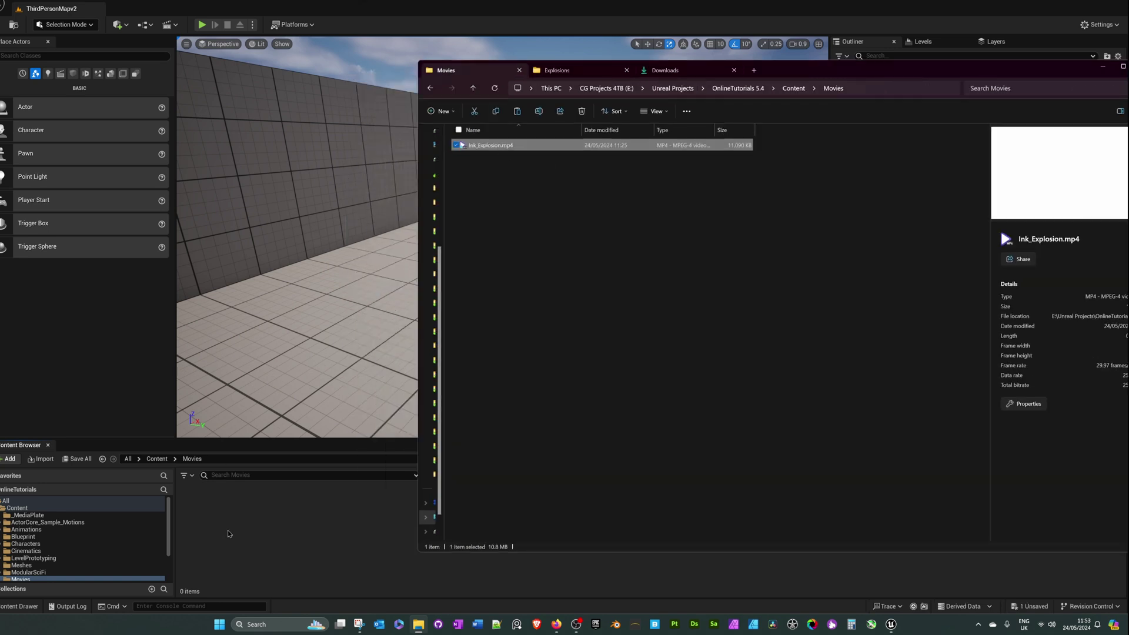
{"action": "left_click", "coordinate": [489, 162]}
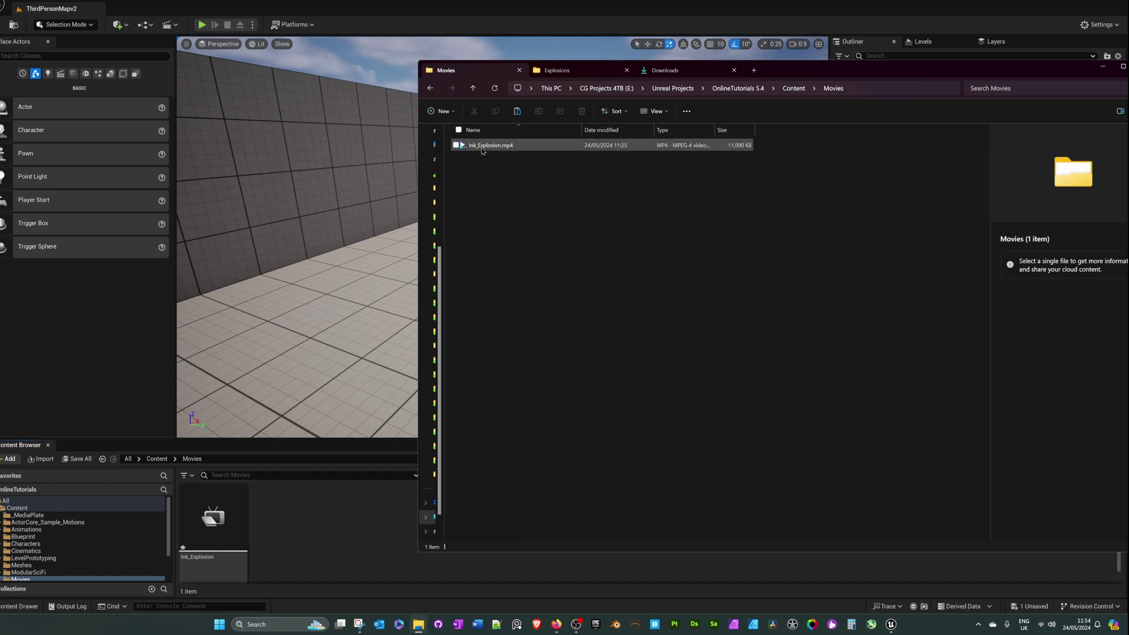
{"action": "left_click", "coordinate": [490, 145]}
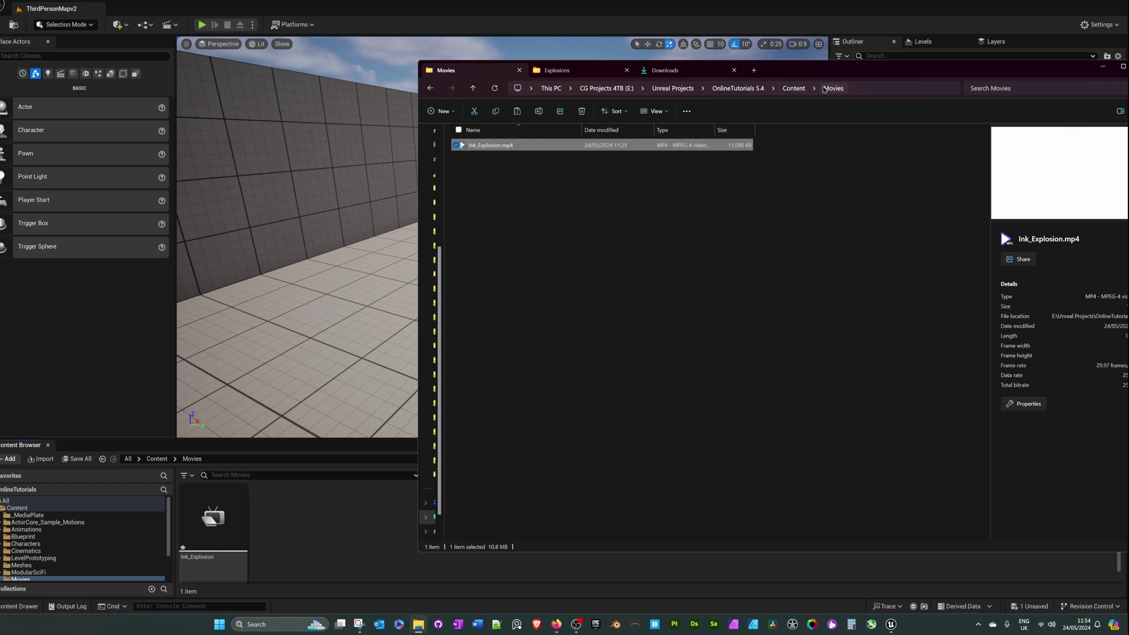
{"action": "left_click", "coordinate": [346, 533]}
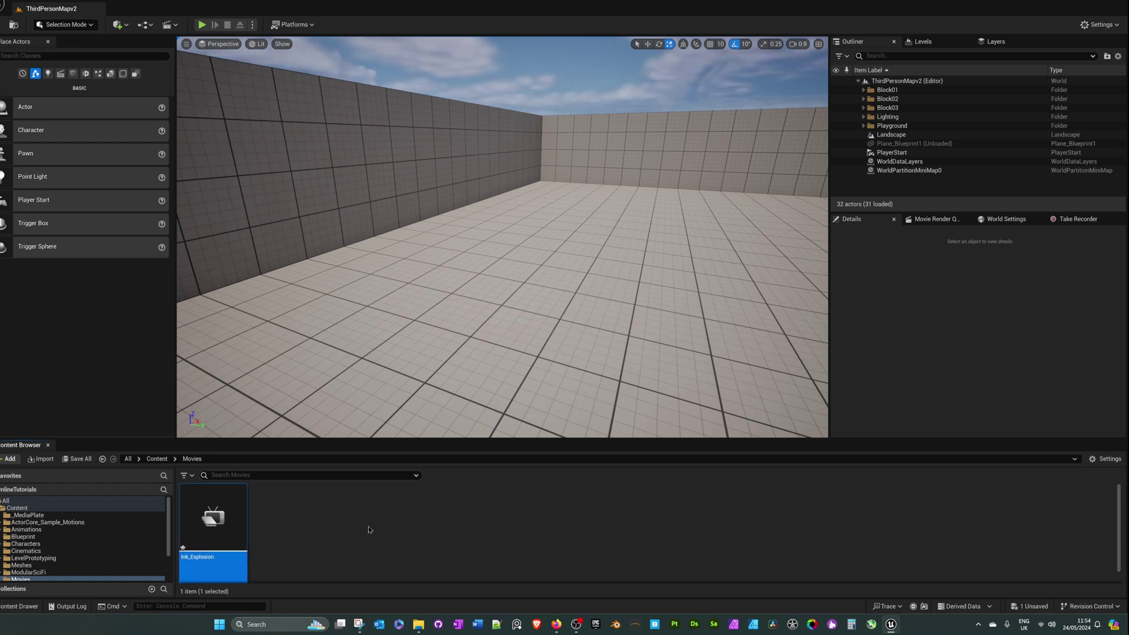
Step: Drag the Ink_Explosion video into the level as a media plate on the floor
{"action": "key", "text": "s"}
{"action": "right_click_drag", "start_coordinate": [353, 347], "coordinate": [346, 340]}
{"action": "right_click_drag", "start_coordinate": [365, 253], "coordinate": [358, 259]}
{"action": "left_click_drag", "start_coordinate": [213, 517], "coordinate": [475, 294]}
{"action": "key", "text": "w"}
{"action": "key", "text": "f"}
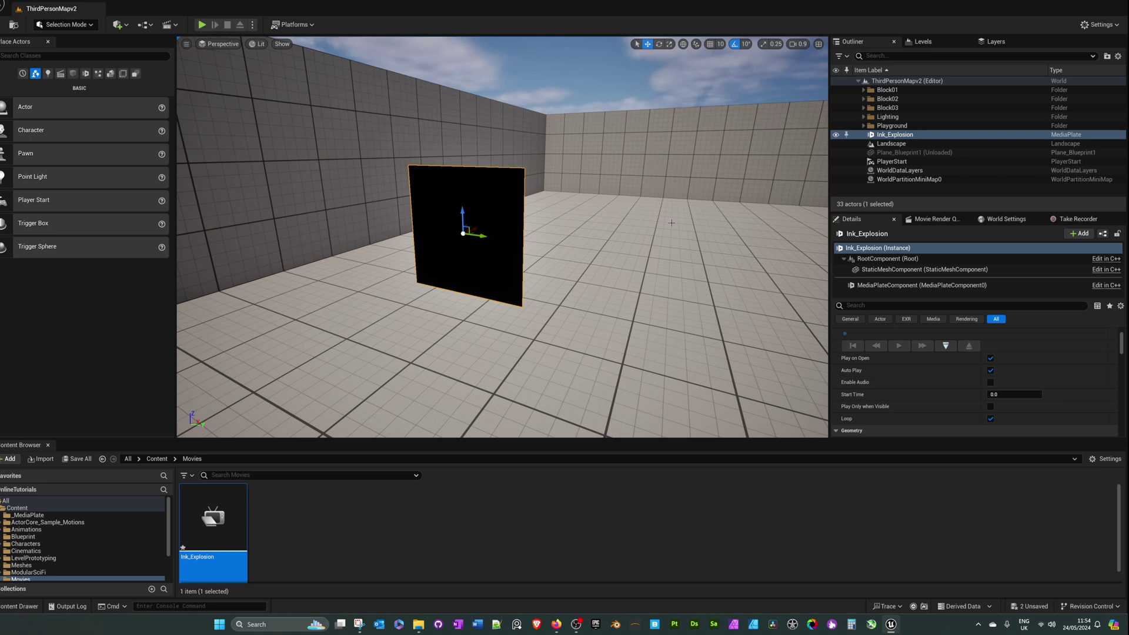
Step: Enable Audio on the Ink_Explosion media plate
{"action": "left_click", "coordinate": [891, 136]}
{"action": "scroll", "coordinate": [888, 368], "scroll_direction": "up", "scroll_amount": 3}
{"action": "scroll", "coordinate": [889, 369], "scroll_direction": "down", "scroll_amount": 3}
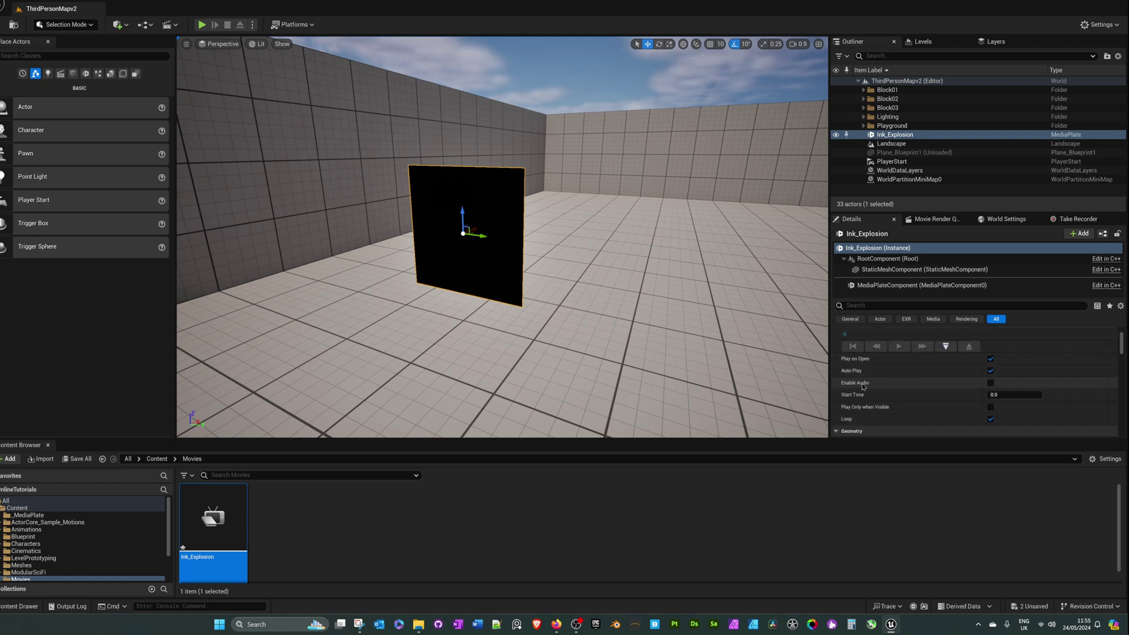
{"action": "left_click", "coordinate": [991, 383]}
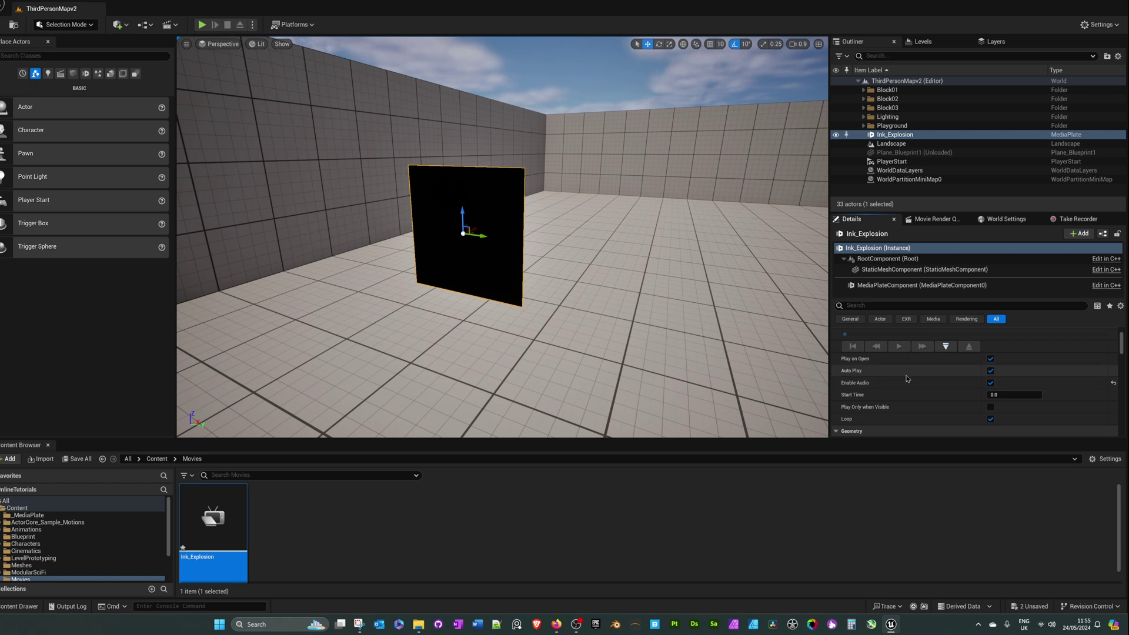
Step: Set the plate's Aspect Ratio Preset to 16:9 DSLR
{"action": "scroll", "coordinate": [910, 389], "scroll_direction": "down", "scroll_amount": 4}
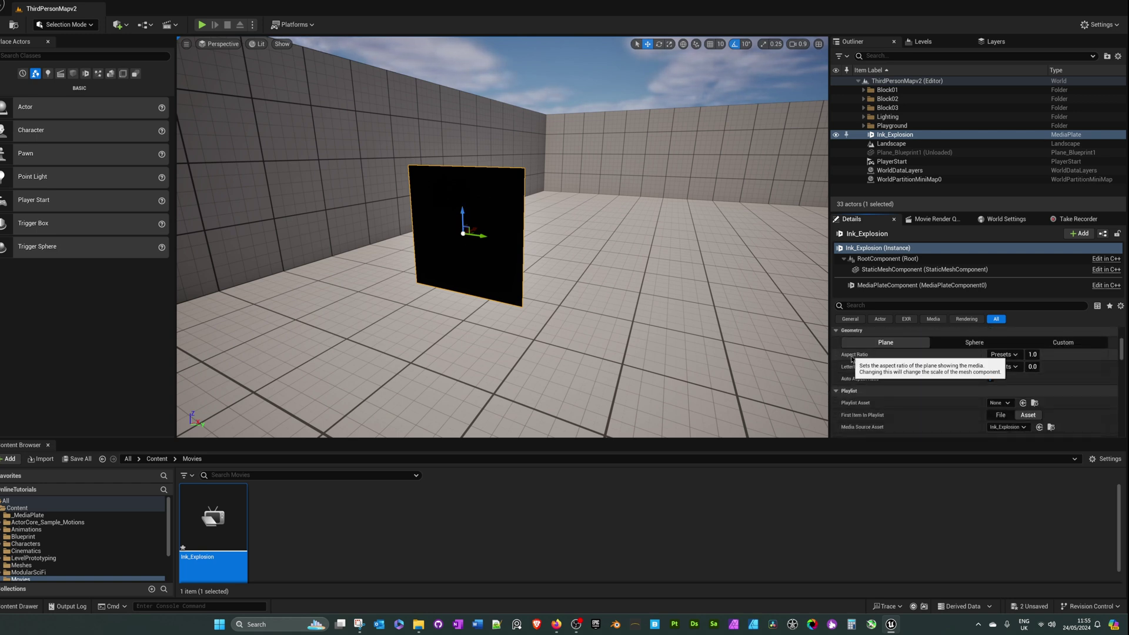
{"action": "left_click", "coordinate": [1004, 355]}
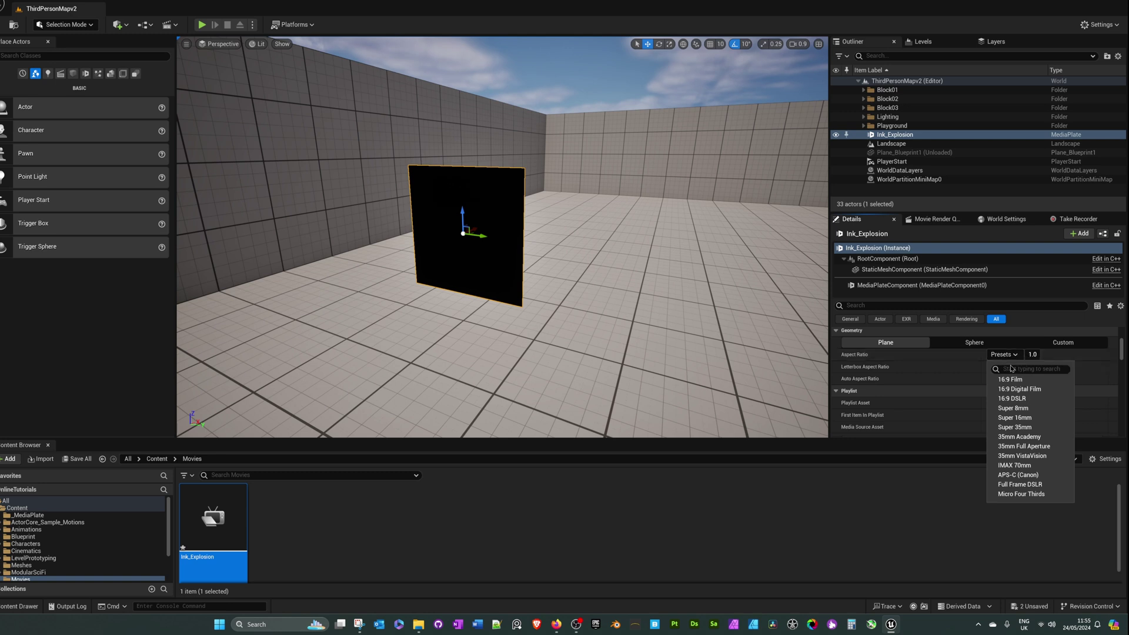
{"action": "left_click", "coordinate": [1024, 399]}
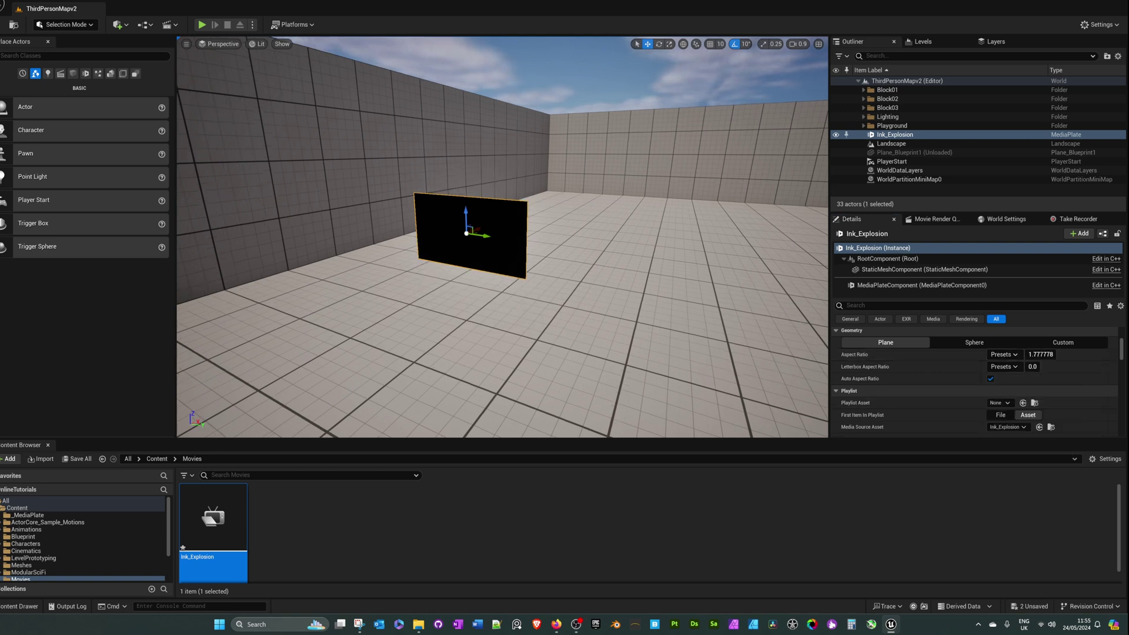
Step: Scale the plate wider and taller, then test the video playing in Play mode
{"action": "key", "text": "r"}
{"action": "left_click_drag", "start_coordinate": [511, 236], "coordinate": [576, 244]}
{"action": "left_click_drag", "start_coordinate": [495, 214], "coordinate": [495, 187]}
{"action": "scroll", "coordinate": [503, 237], "scroll_direction": "down", "scroll_amount": 6}
{"action": "left_click_drag", "start_coordinate": [516, 238], "coordinate": [498, 215]}
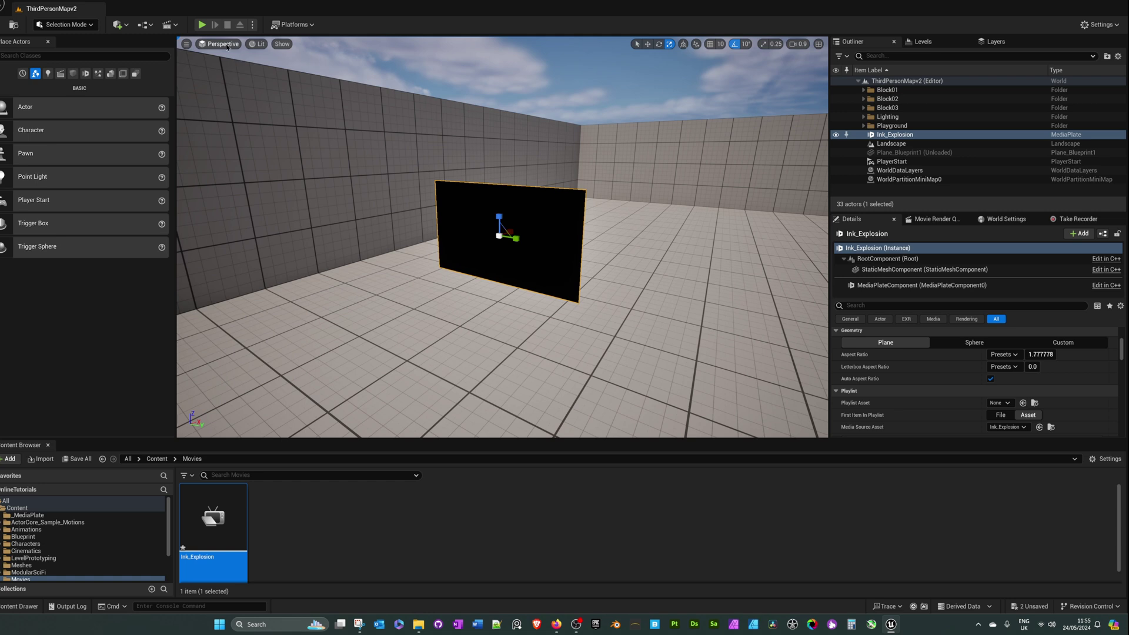
{"action": "left_click", "coordinate": [200, 24]}
{"action": "key", "text": "w"}
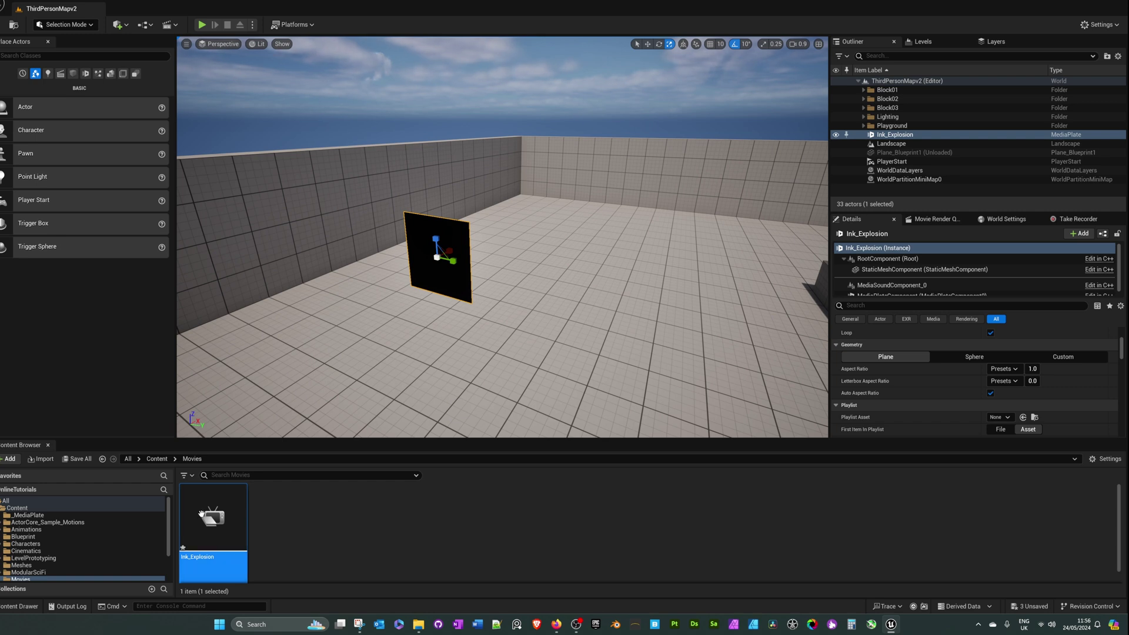
Step: Create a Media Player named MP_Video with its MP_Video_Video media texture in Movies
{"action": "right_click", "coordinate": [294, 507]}
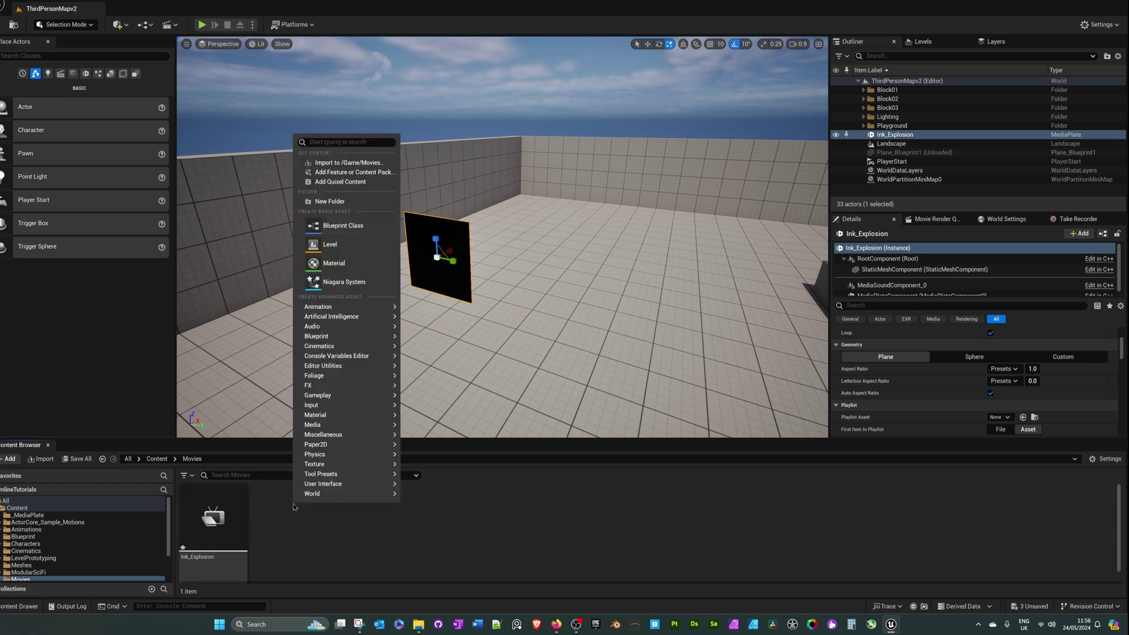
{"action": "mouse_move", "coordinate": [323, 431]}
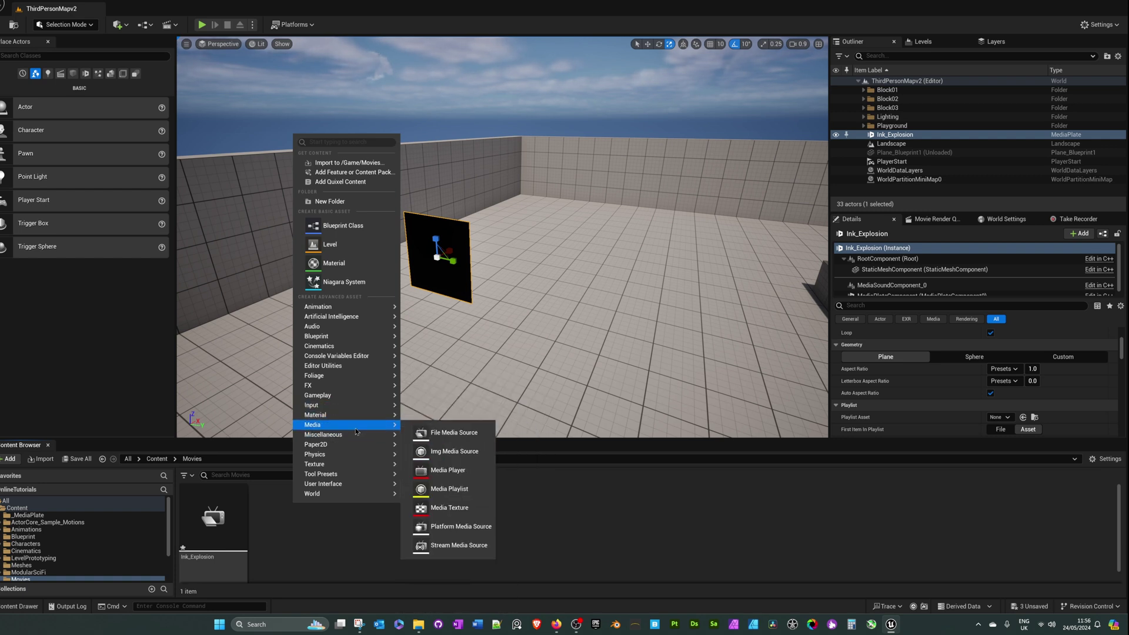
{"action": "left_click", "coordinate": [447, 470]}
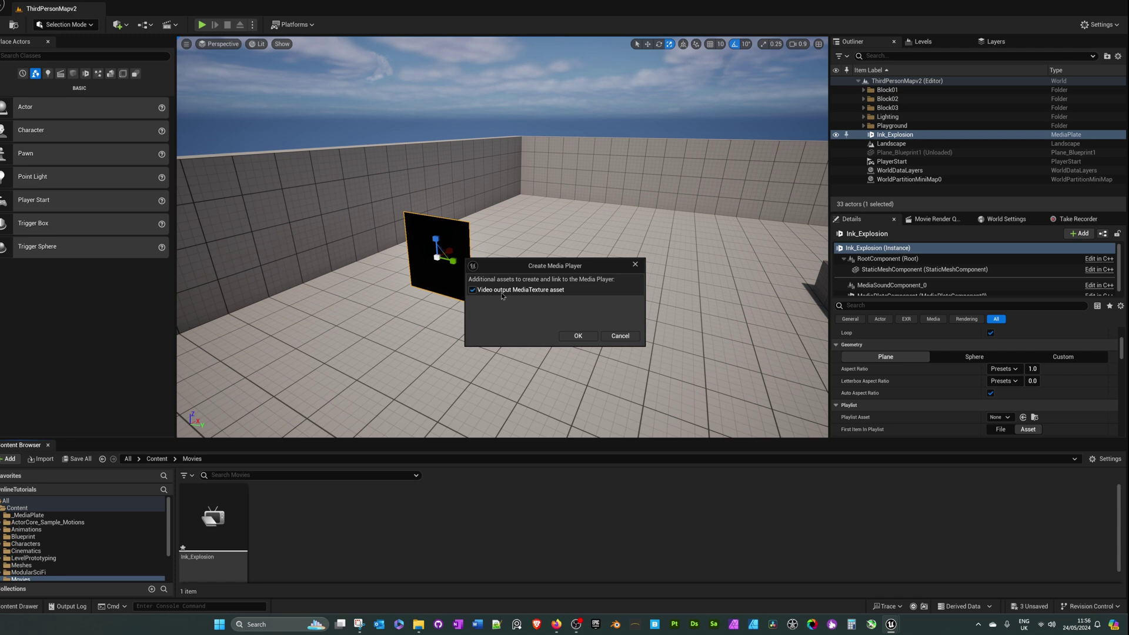
{"action": "left_click", "coordinate": [565, 336]}
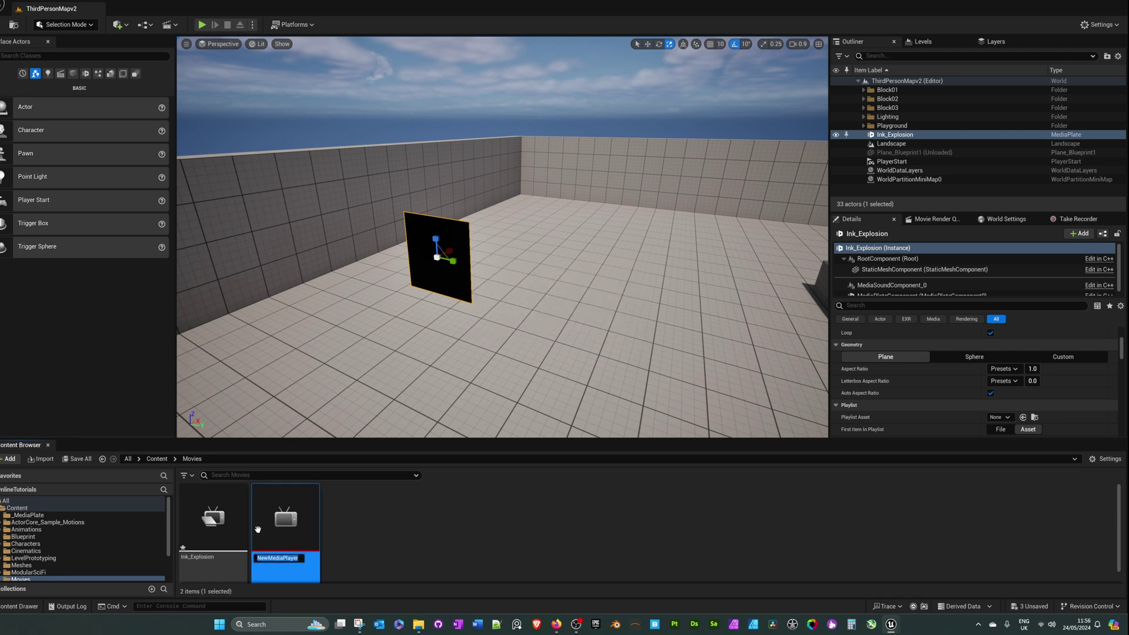
{"action": "type", "text": "MP_Video"}
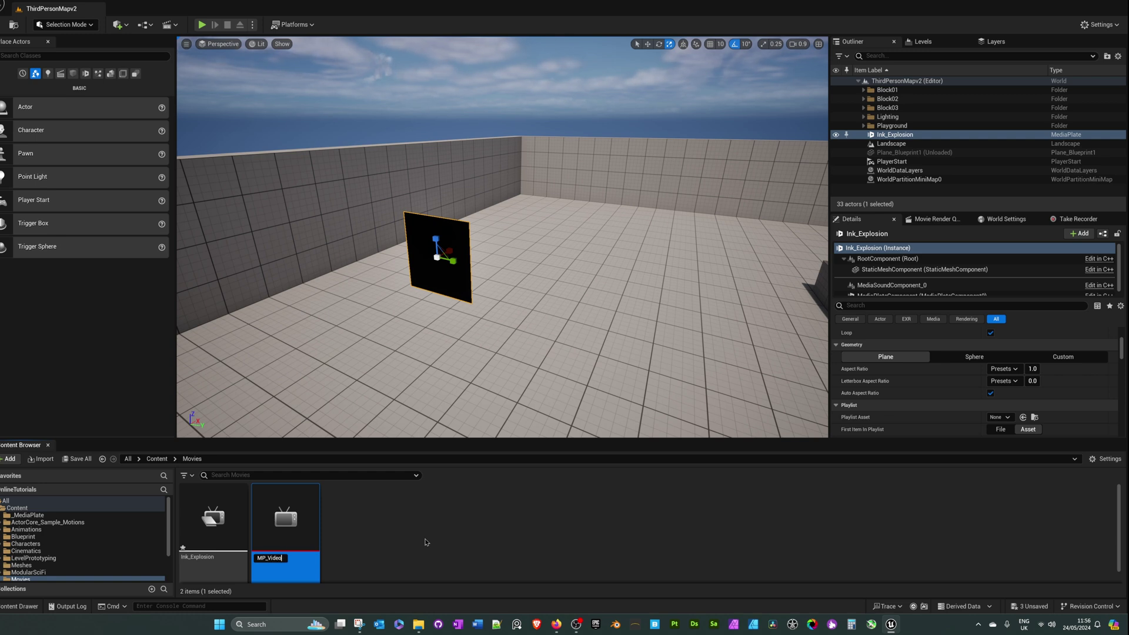
{"action": "key", "text": "Return"}
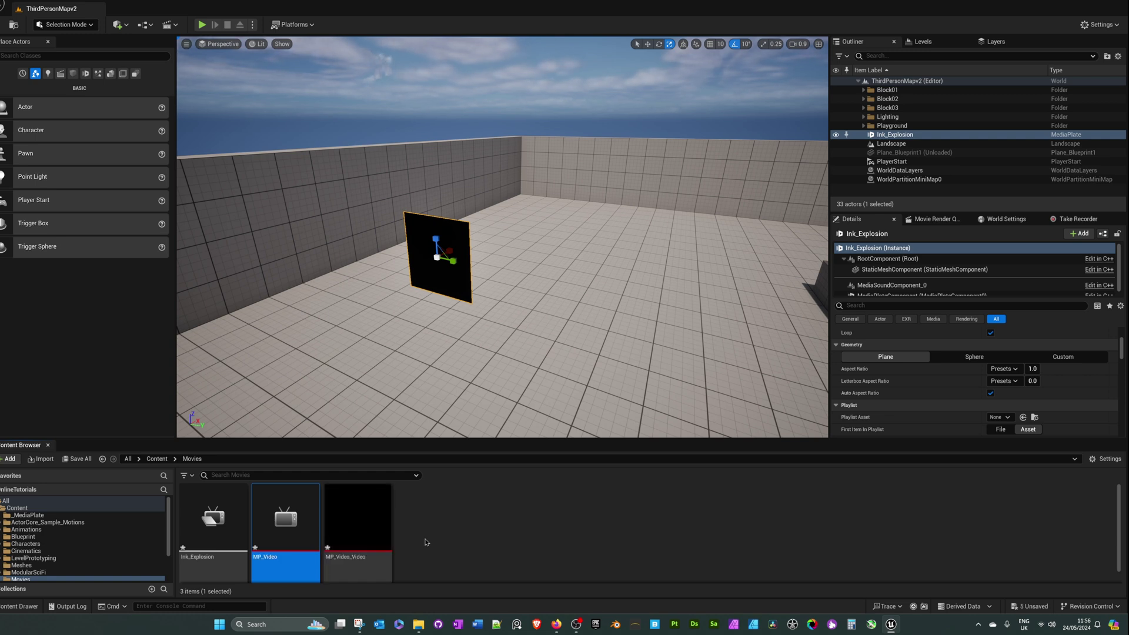
{"action": "left_click", "coordinate": [355, 507]}
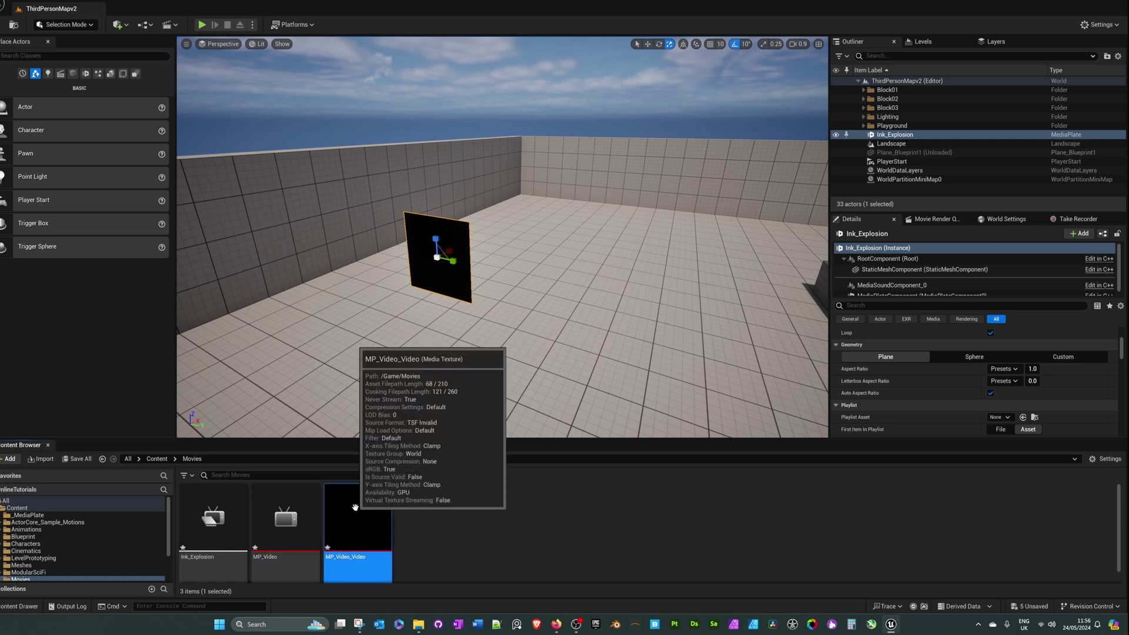
Step: Create a material from the MP_Video_Video texture and name it M_Video
{"action": "right_click", "coordinate": [356, 512]}
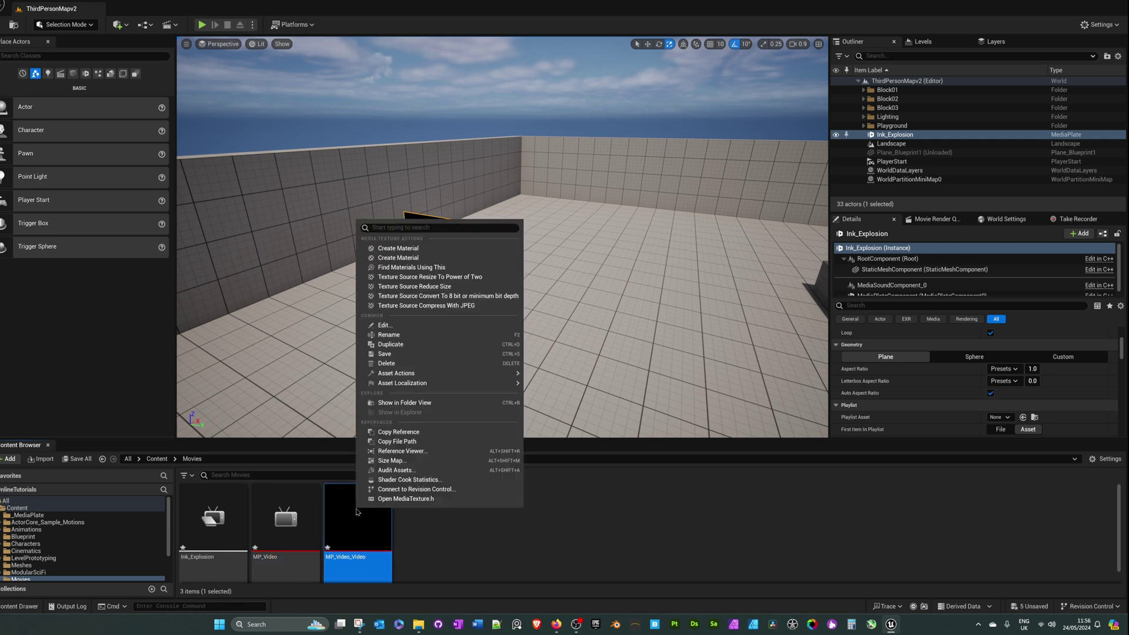
{"action": "left_click", "coordinate": [406, 248]}
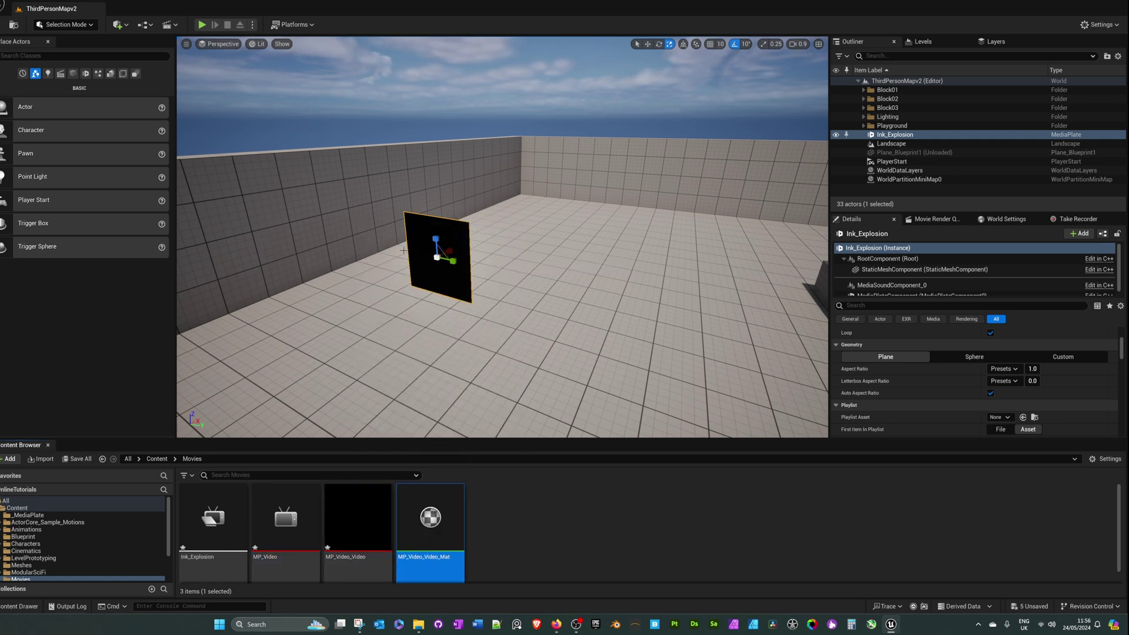
{"action": "type", "text": "M_Video"}
{"action": "key", "text": "Return"}
{"action": "key", "text": "s"}
{"action": "mouse_move", "coordinate": [471, 365]}
{"action": "right_mouse_down"}
{"action": "mouse_move", "coordinate": [459, 323]}
{"action": "mouse_move", "coordinate": [488, 353]}
{"action": "right_mouse_up"}
Step: Add a Plane from Place Actors Shapes and rotate it 90° to stand upright
{"action": "key", "text": "d"}
{"action": "key", "text": "a"}
{"action": "key", "text": "d"}
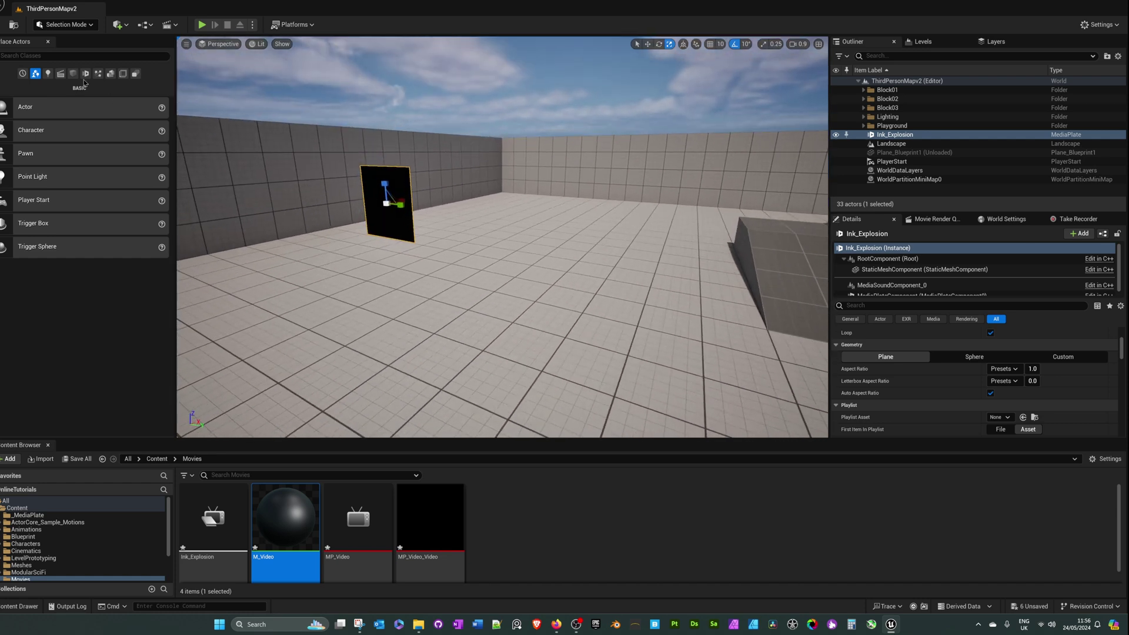
{"action": "left_click", "coordinate": [73, 74]}
{"action": "left_click_drag", "start_coordinate": [39, 200], "coordinate": [509, 238]}
{"action": "key", "text": "w"}
{"action": "key", "text": "e"}
{"action": "key", "text": "d"}
{"action": "key", "text": "w"}
{"action": "right_click_drag", "start_coordinate": [509, 238], "coordinate": [492, 268]}
Step: Position and scale the plane like a wide screen, then apply the M_Video material
{"action": "key", "text": "w"}
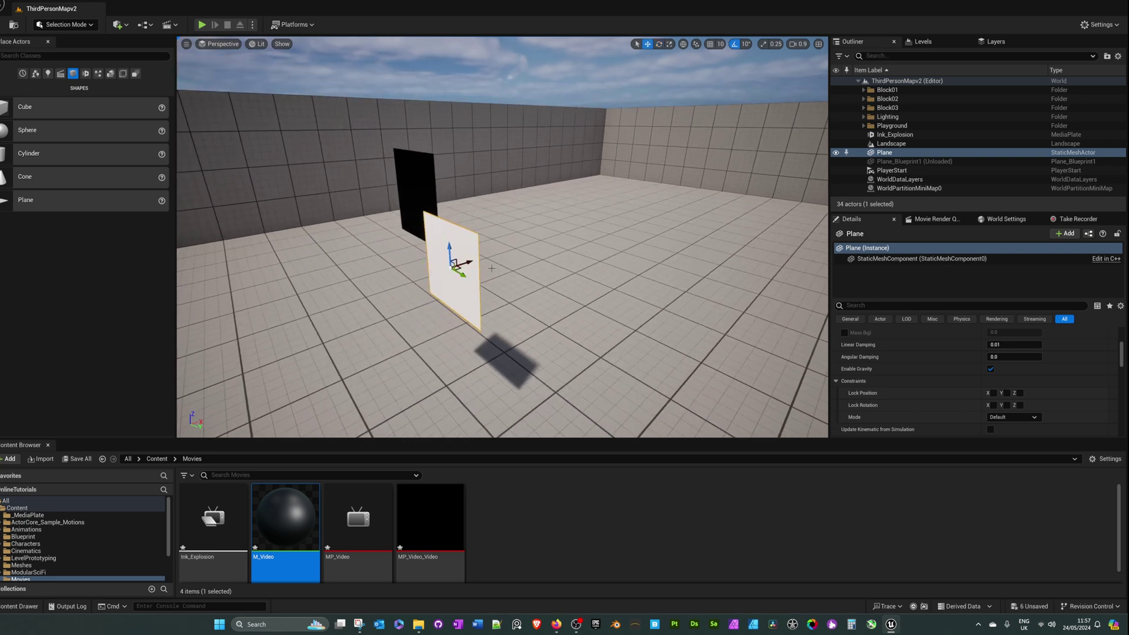
{"action": "left_click_drag", "start_coordinate": [469, 262], "coordinate": [525, 247]}
{"action": "key", "text": "r"}
{"action": "left_click_drag", "start_coordinate": [486, 214], "coordinate": [485, 194]}
{"action": "left_click_drag", "start_coordinate": [499, 239], "coordinate": [525, 247]}
{"action": "key", "text": "w"}
{"action": "right_click_drag", "start_coordinate": [525, 247], "coordinate": [431, 270]}
{"action": "key", "text": "a"}
{"action": "key", "text": "s"}
{"action": "key", "text": "d"}
{"action": "key", "text": "w"}
{"action": "key", "text": "w"}
{"action": "mouse_move", "coordinate": [465, 232]}
{"action": "left_mouse_down"}
{"action": "mouse_move", "coordinate": [490, 234]}
{"action": "mouse_move", "coordinate": [460, 220]}
{"action": "left_mouse_up"}
{"action": "key", "text": "r"}
{"action": "key", "text": "s"}
{"action": "right_click_drag", "start_coordinate": [460, 220], "coordinate": [464, 235]}
{"action": "left_click", "coordinate": [501, 515]}
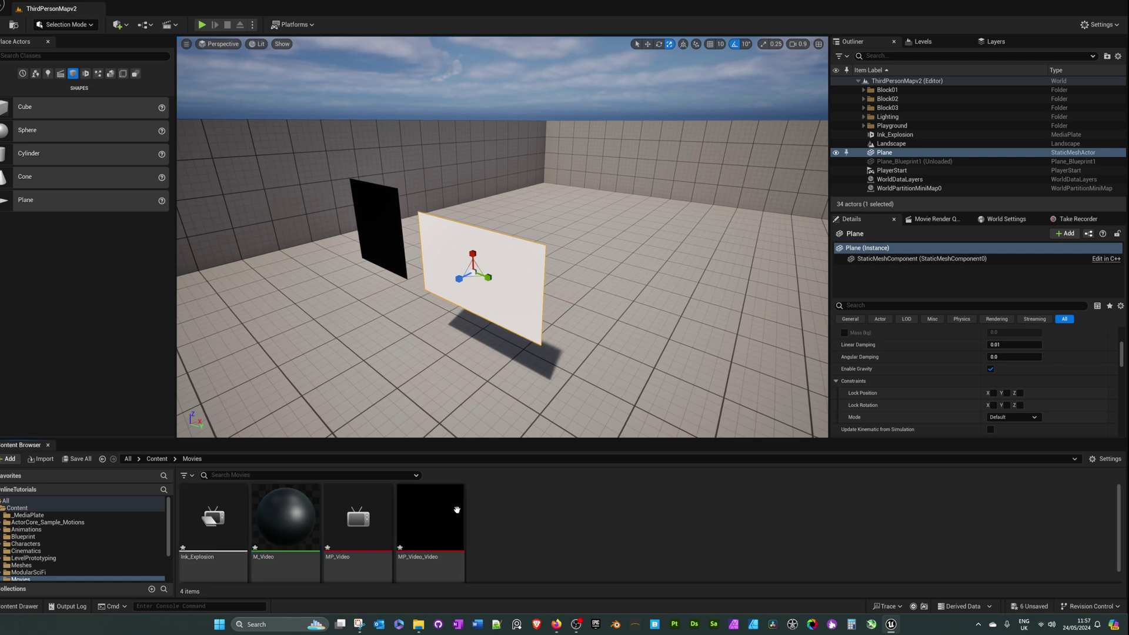
{"action": "left_click_drag", "start_coordinate": [290, 520], "coordinate": [494, 275]}
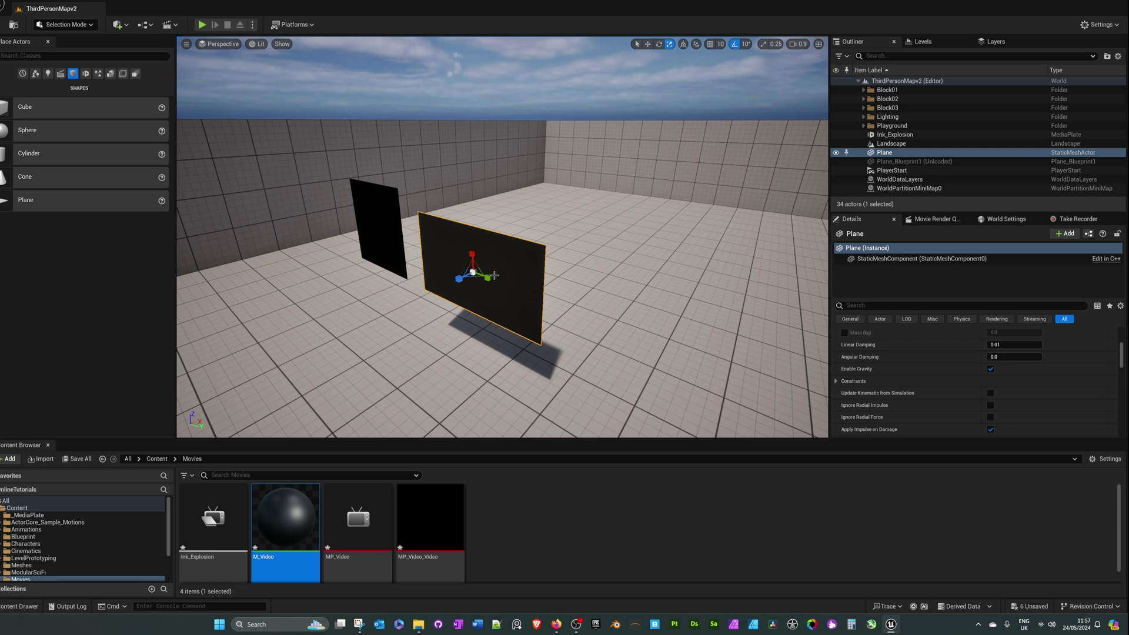
{"action": "left_click", "coordinate": [202, 24]}
{"action": "key", "text": "w"}
{"action": "key", "text": "d"}
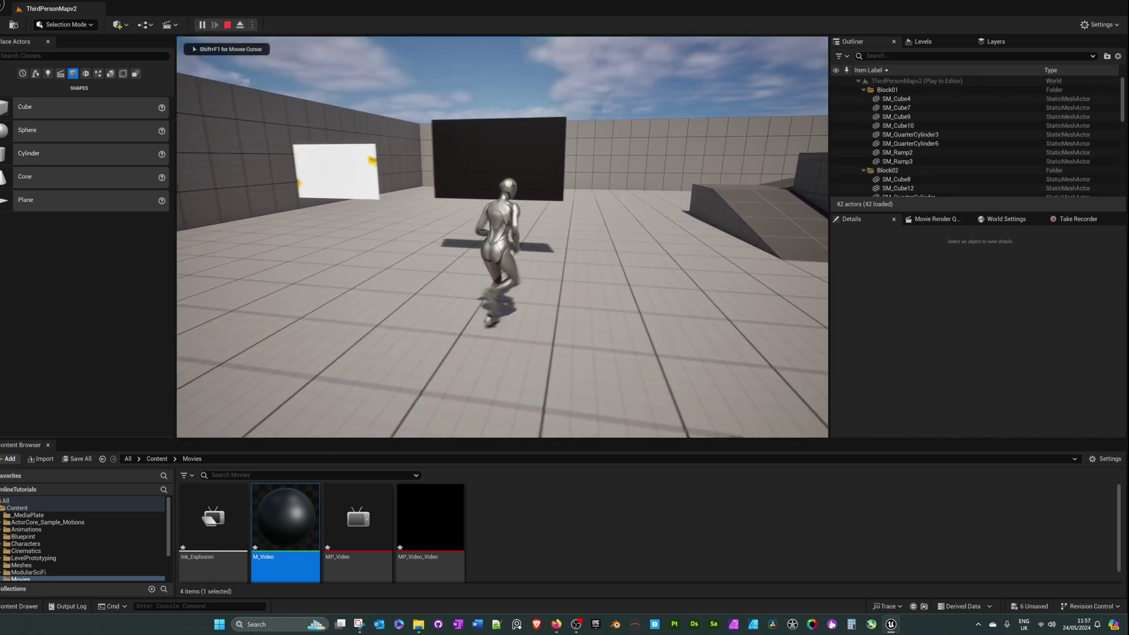
{"action": "key", "text": "Escape"}
{"action": "right_click_drag", "start_coordinate": [502, 237], "coordinate": [458, 247]}
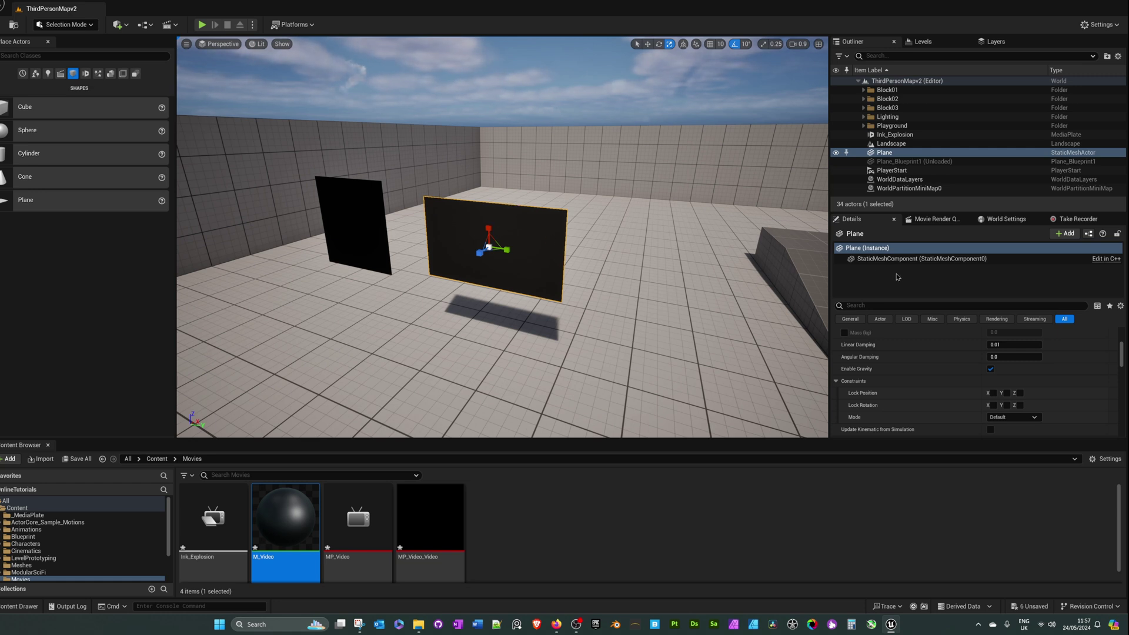
Step: Convert the Plane to a Blueprint with Harvest Components, naming it BP_Video_Blueprint
{"action": "left_click", "coordinate": [1089, 234]}
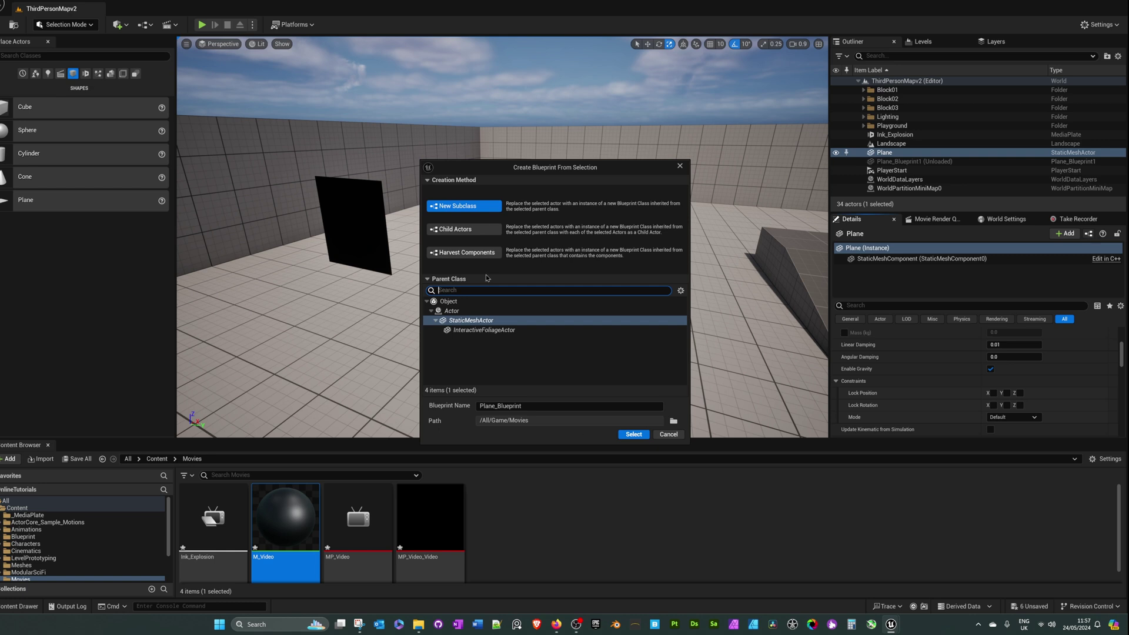
{"action": "left_click", "coordinate": [452, 256]}
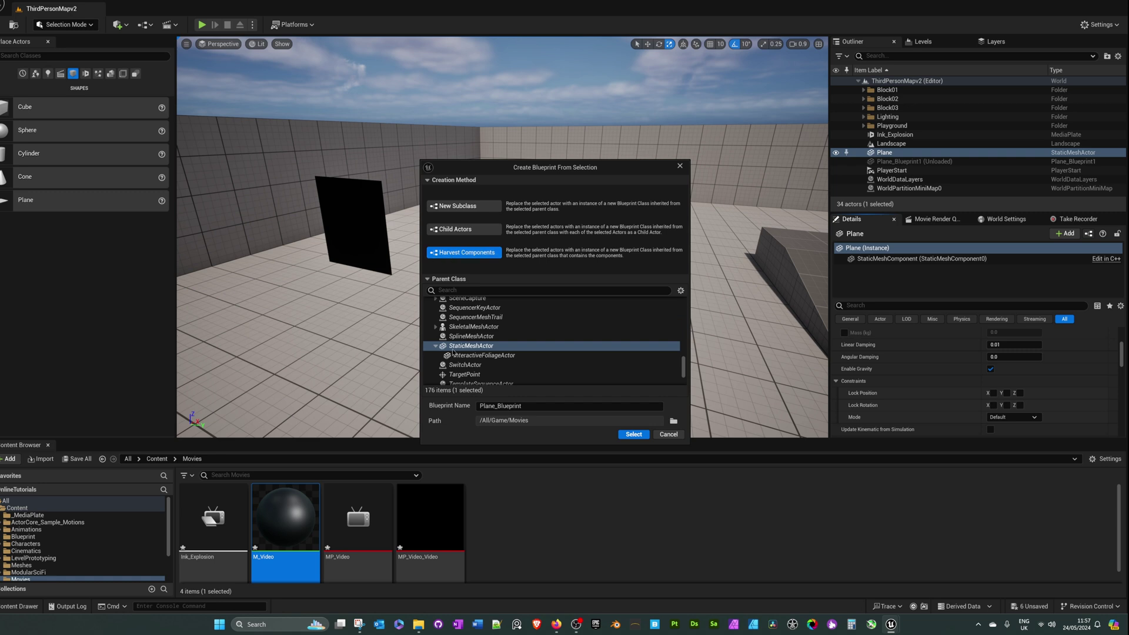
{"action": "left_click", "coordinate": [481, 406]}
{"action": "type", "text": "BP_"}
{"action": "key", "text": "Delete"}
{"action": "key", "text": "Delete"}
{"action": "key", "text": "Delete"}
{"action": "key", "text": "Delete"}
{"action": "key", "text": "Delete"}
{"action": "type", "text": "Video"}
Step: Create BP_Video_Blueprint and roll its plane component 90° upright
{"action": "left_click", "coordinate": [634, 435]}
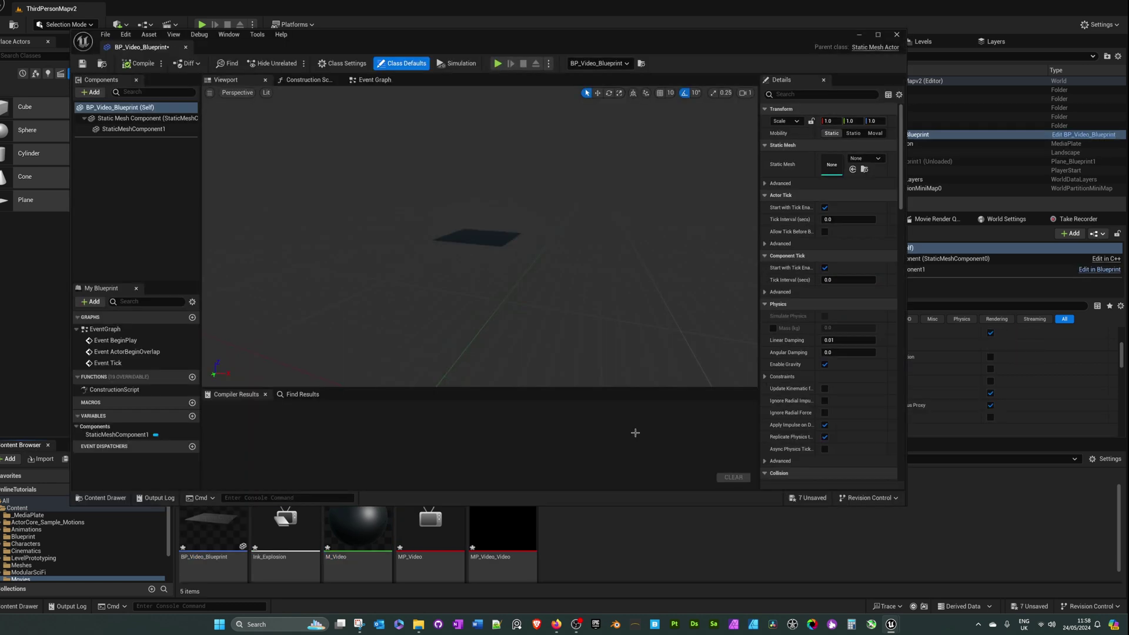
{"action": "right_click_drag", "start_coordinate": [588, 330], "coordinate": [583, 367]}
{"action": "left_click", "coordinate": [542, 281]}
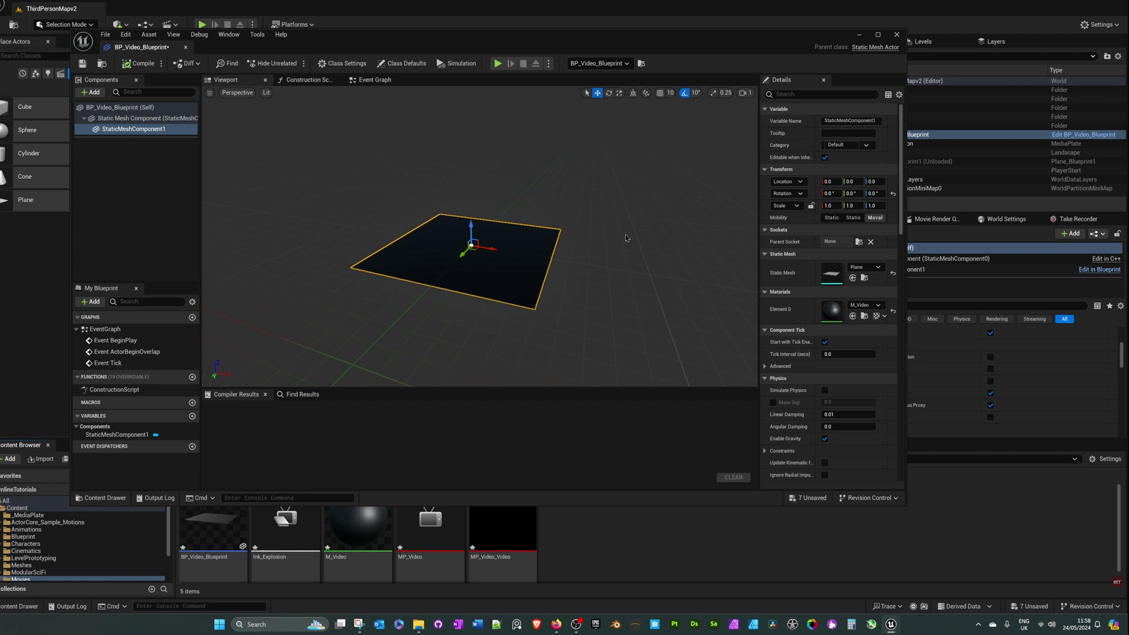
{"action": "left_click", "coordinate": [611, 96]}
{"action": "right_click_drag", "start_coordinate": [588, 188], "coordinate": [490, 214]}
{"action": "left_click_drag", "start_coordinate": [443, 229], "coordinate": [424, 266]}
Step: Scale the plane component to 2.03 × 1.16 and compile the Blueprint
{"action": "key", "text": "w"}
{"action": "key", "text": "e"}
{"action": "key", "text": "r"}
{"action": "left_click_drag", "start_coordinate": [470, 261], "coordinate": [453, 280]}
{"action": "right_click_drag", "start_coordinate": [453, 280], "coordinate": [499, 250]}
{"action": "scroll", "coordinate": [453, 276], "scroll_direction": "down", "scroll_amount": 1}
{"action": "key", "text": "d"}
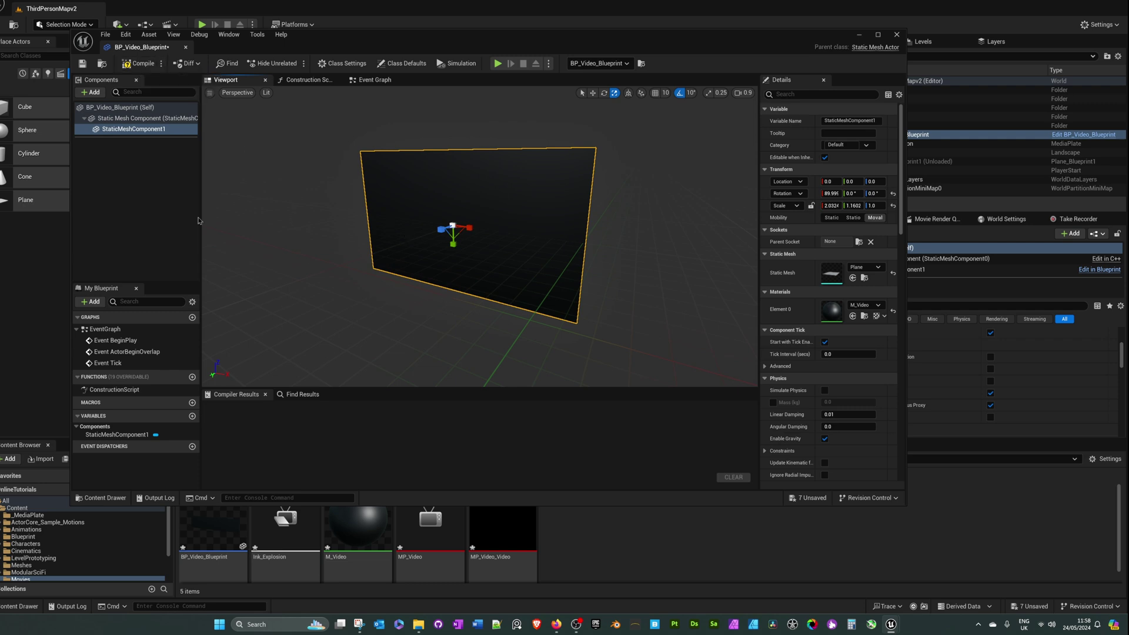
{"action": "left_click", "coordinate": [138, 63]}
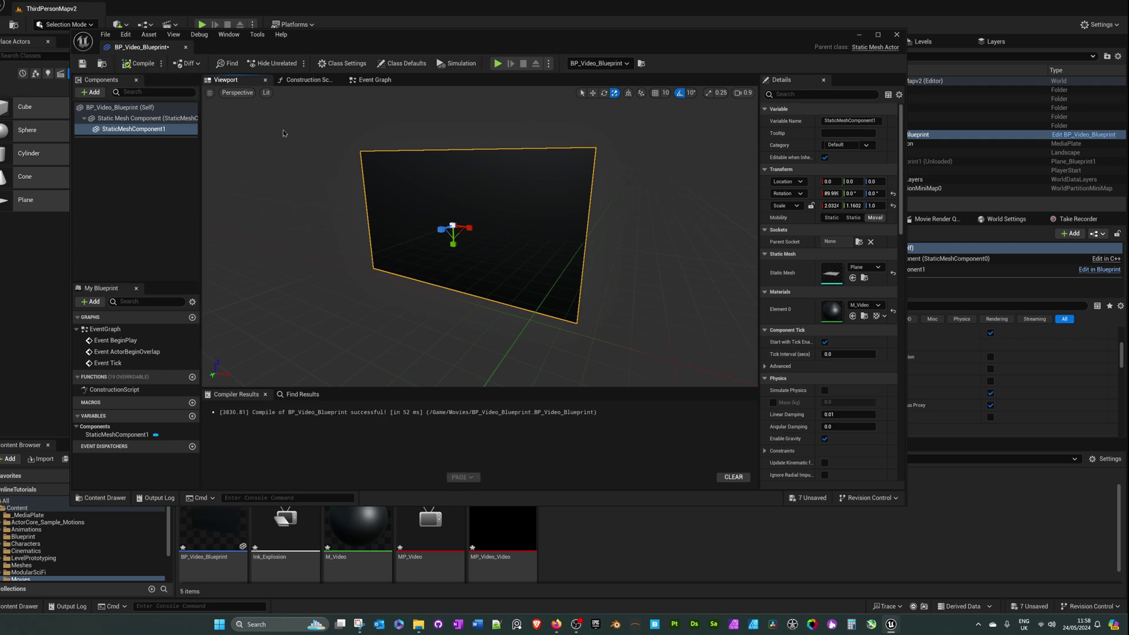
Step: Delete the unused ActorBeginOverlap and Tick events from the Event Graph
{"action": "left_click", "coordinate": [375, 80]}
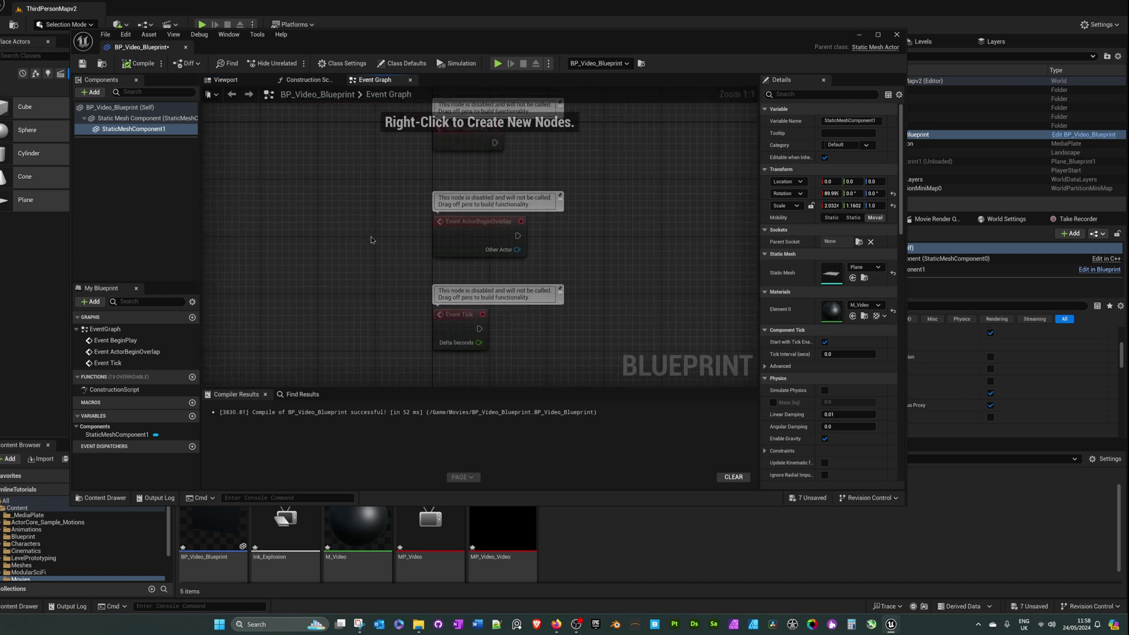
{"action": "right_click_drag", "start_coordinate": [366, 195], "coordinate": [353, 201]}
{"action": "left_click_drag", "start_coordinate": [370, 205], "coordinate": [517, 371]}
{"action": "right_click_drag", "start_coordinate": [347, 180], "coordinate": [272, 302]}
{"action": "key", "text": "Delete"}
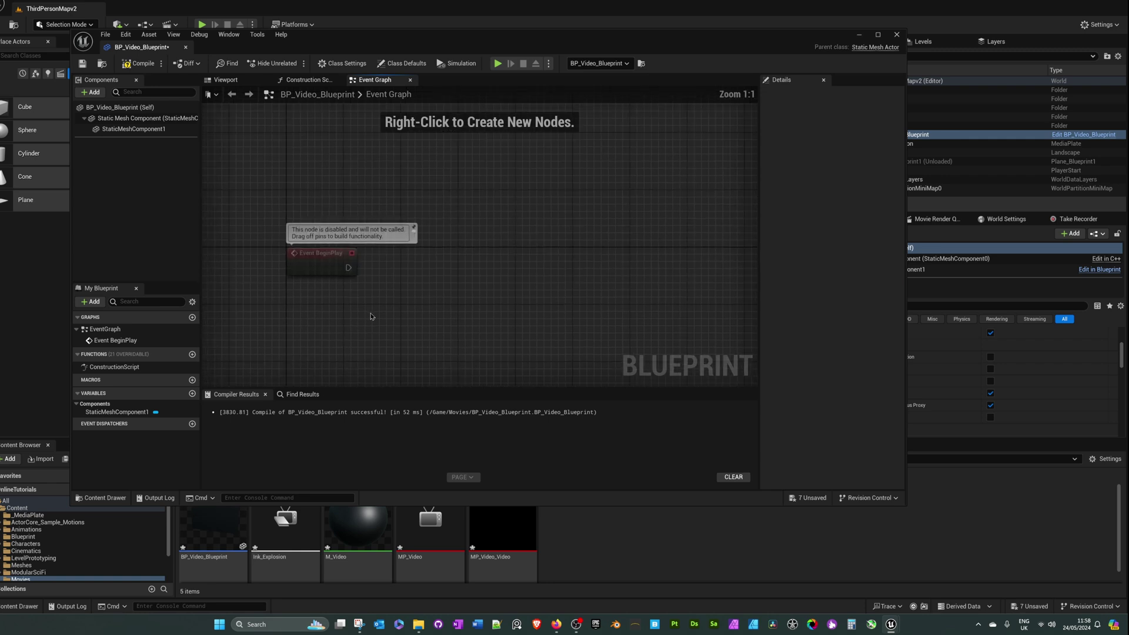
Step: Wire Event BeginPlay to an Open Source node with Media Source Ink_Explosion
{"action": "left_click_drag", "start_coordinate": [348, 267], "coordinate": [513, 248]}
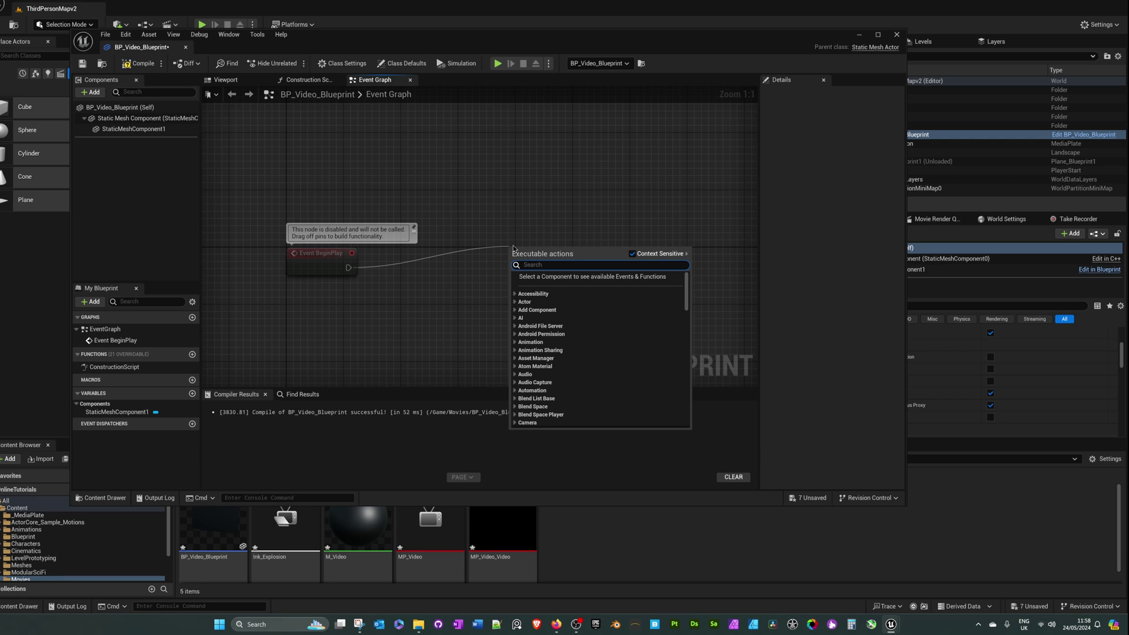
{"action": "type", "text": "open source"}
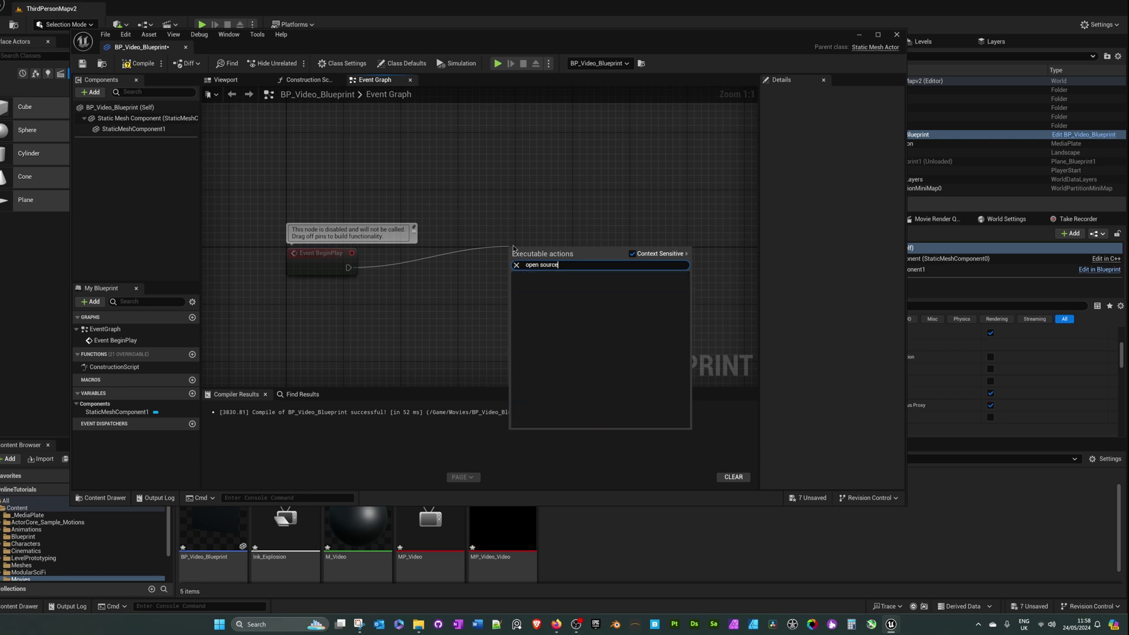
{"action": "left_click", "coordinate": [633, 254]}
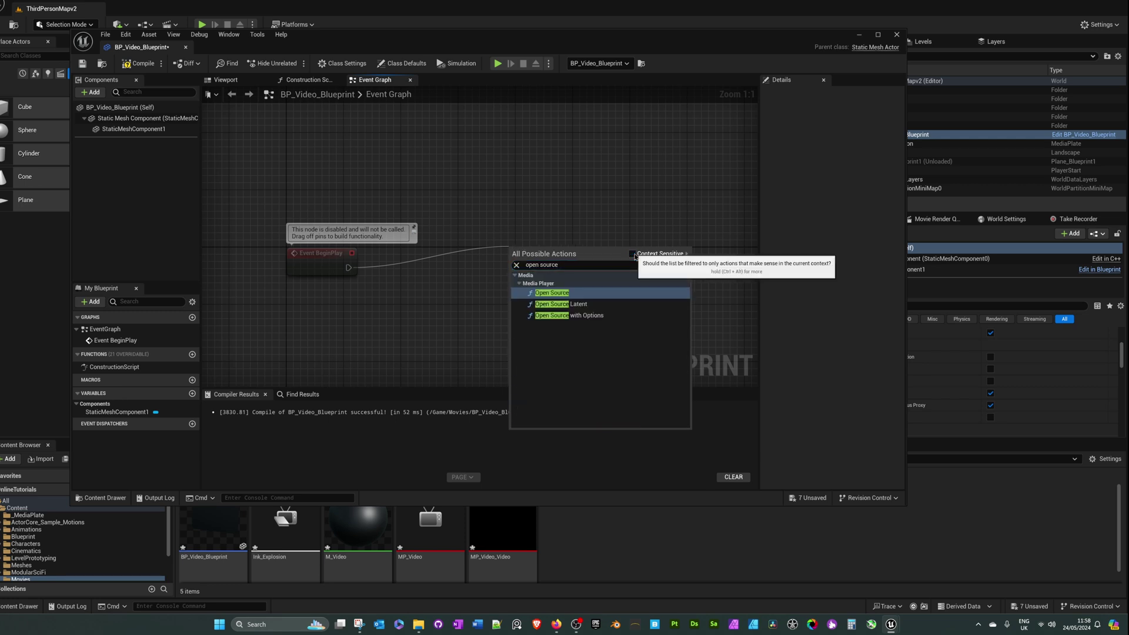
{"action": "left_click", "coordinate": [566, 295]}
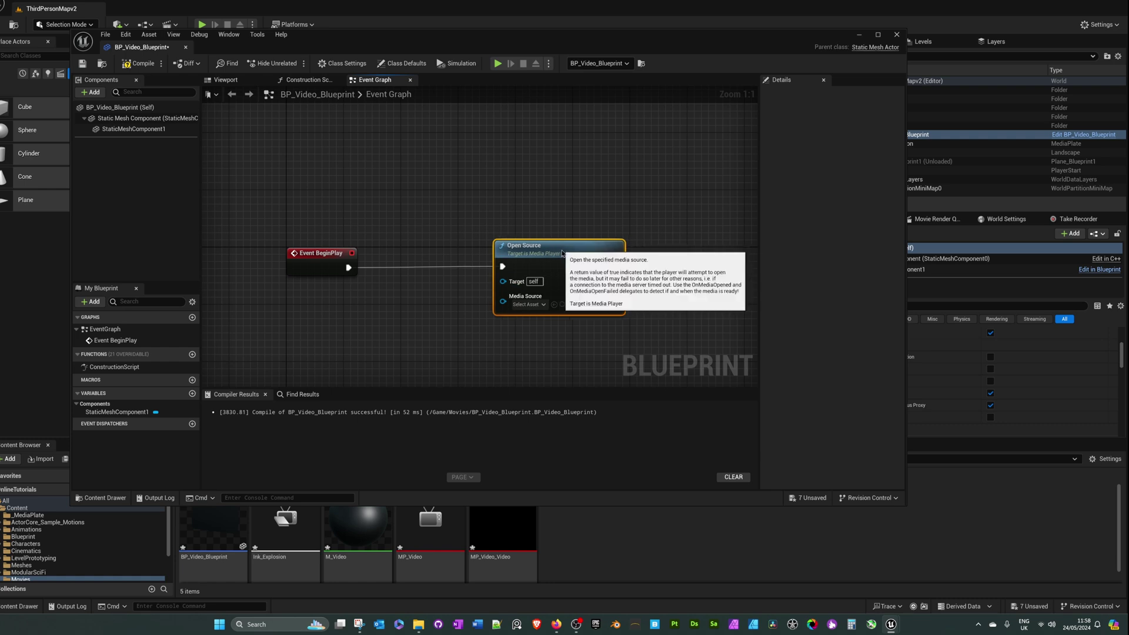
{"action": "left_click", "coordinate": [527, 304]}
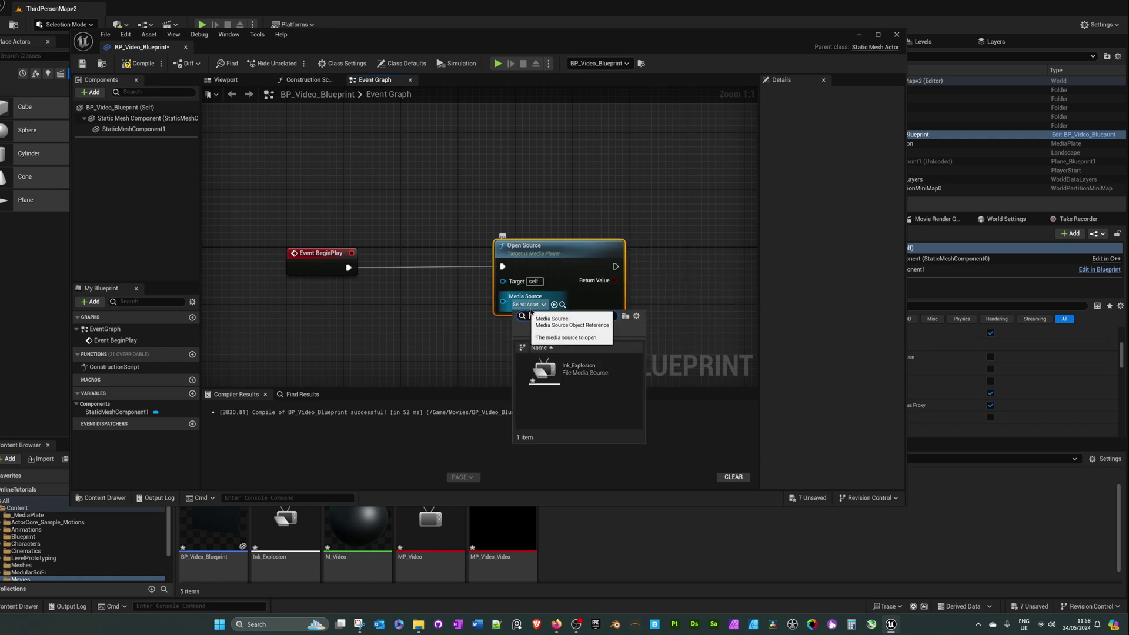
{"action": "left_click", "coordinate": [576, 370]}
{"action": "right_click_drag", "start_coordinate": [395, 323], "coordinate": [462, 283]}
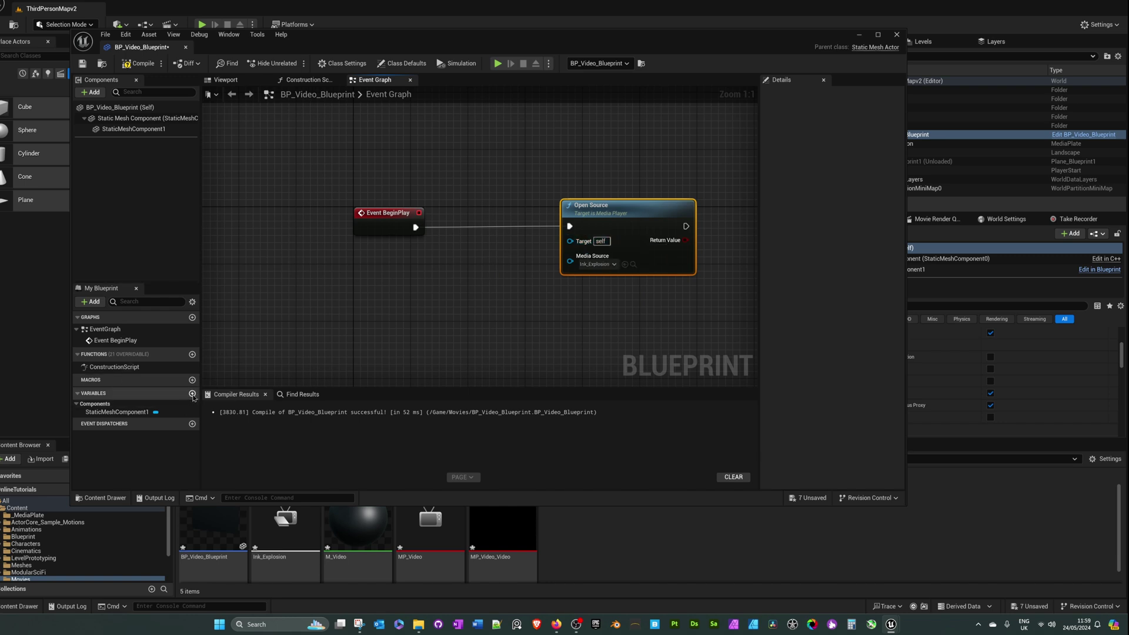
Step: Add a variable named MediaPlayer of type Media Player Object Reference
{"action": "left_click", "coordinate": [192, 394]}
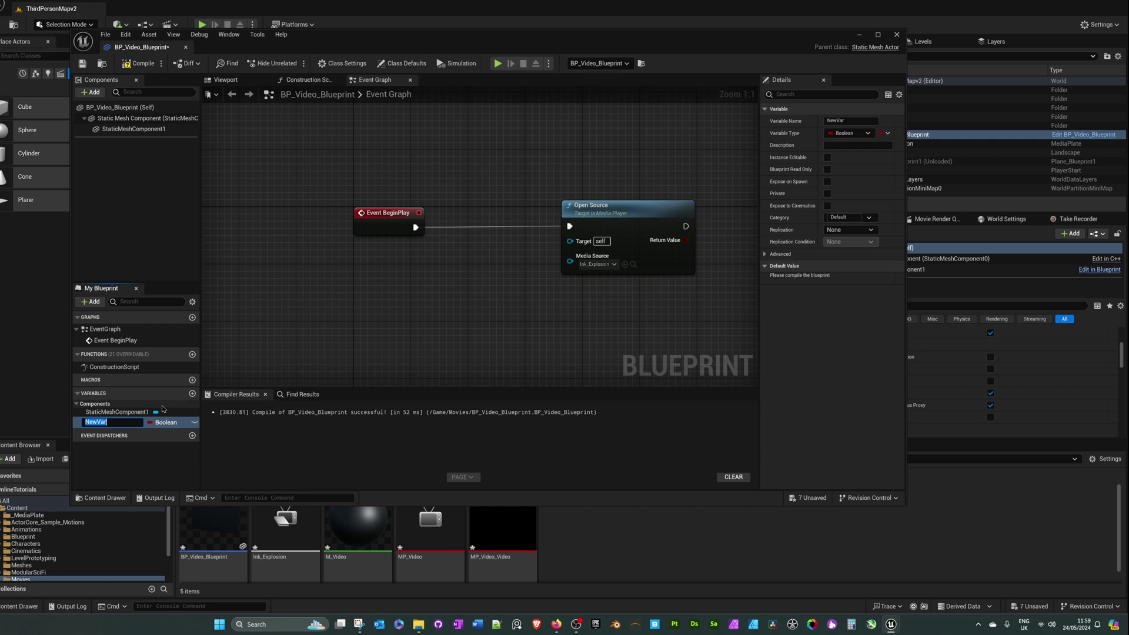
{"action": "type", "text": "Media"}
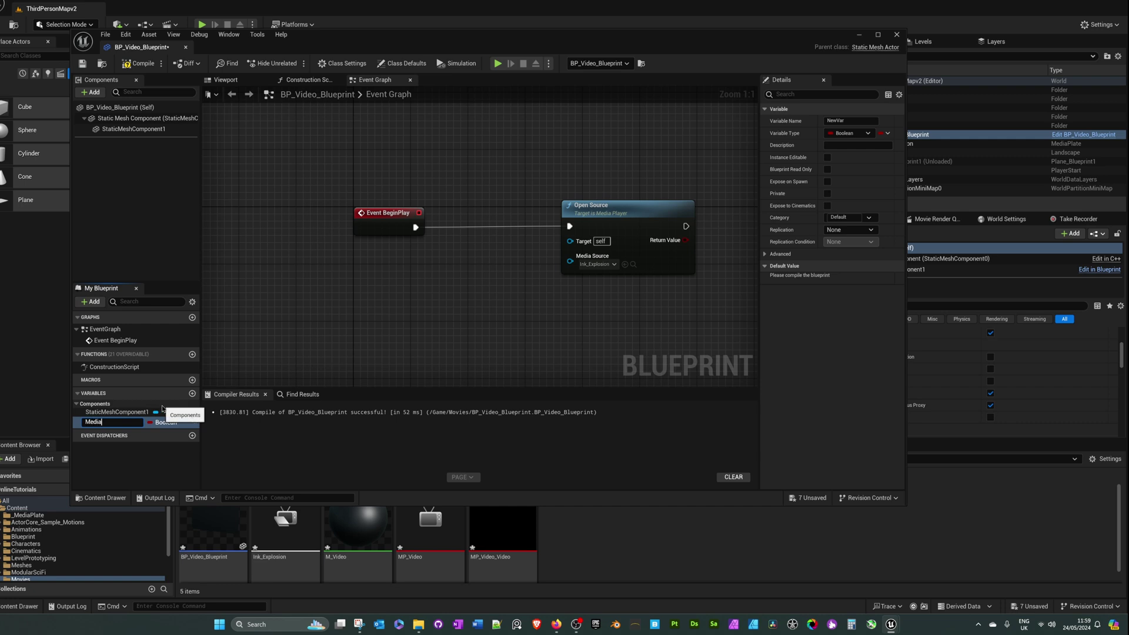
{"action": "type", "text": "Player"}
{"action": "key", "text": "Return"}
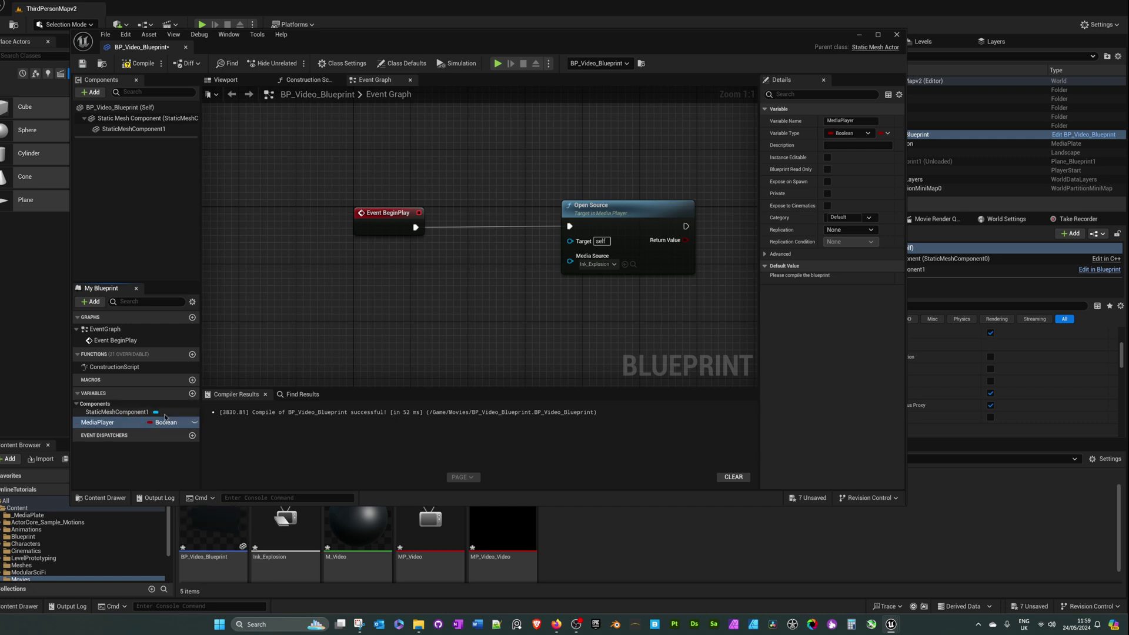
{"action": "left_click", "coordinate": [178, 424]}
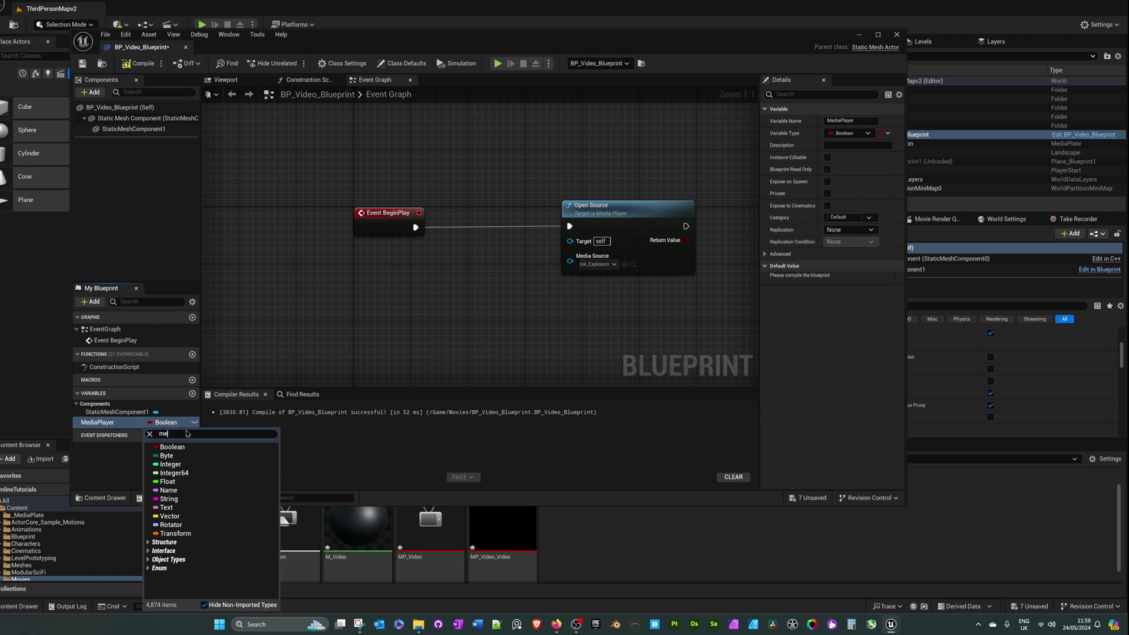
{"action": "type", "text": "media player"}
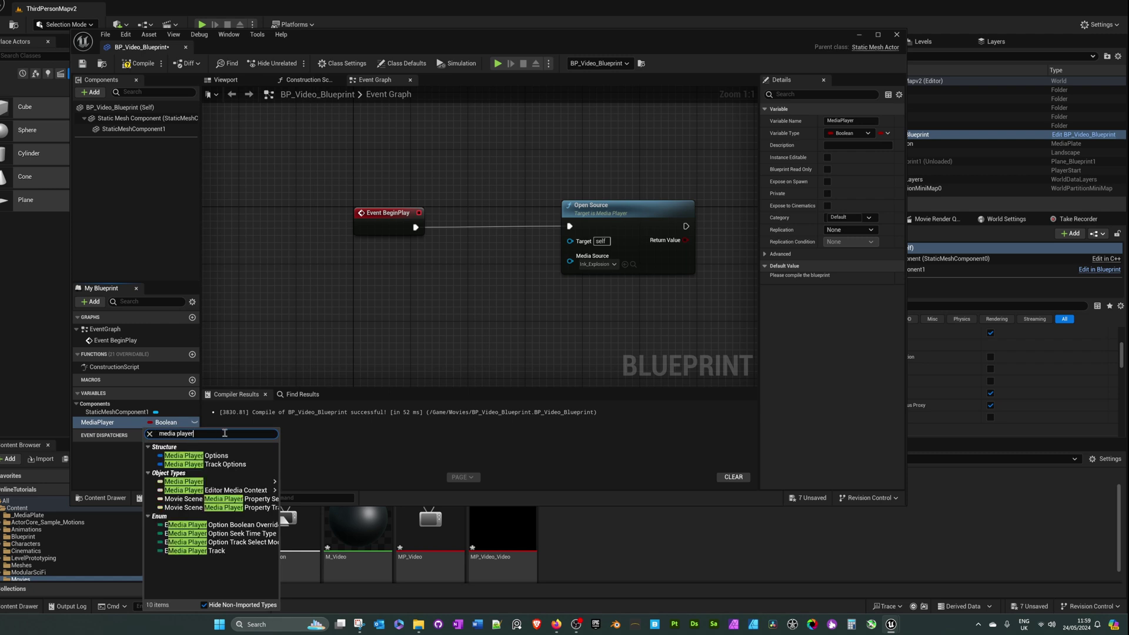
{"action": "mouse_move", "coordinate": [247, 482]}
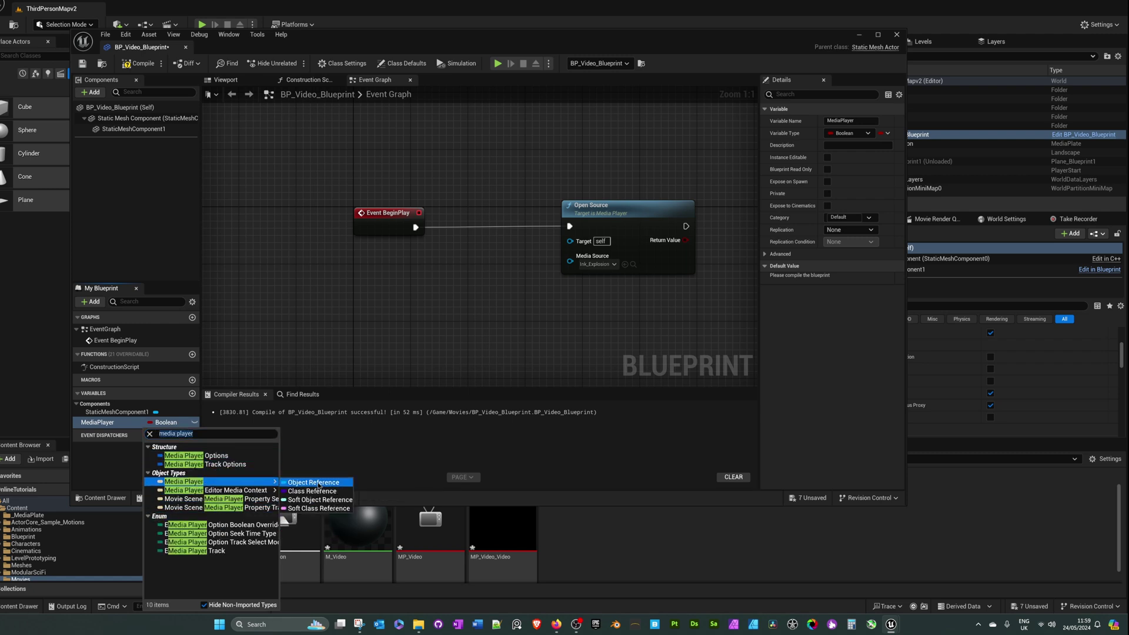
{"action": "left_click", "coordinate": [312, 482]}
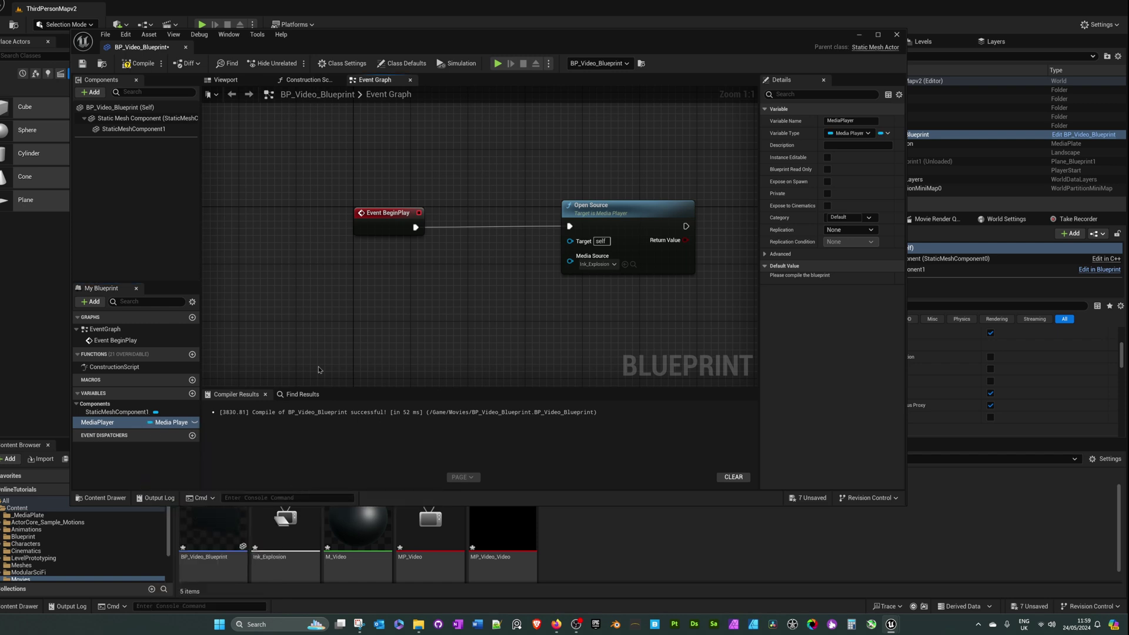
Step: Wire a MediaPlayer getter into Open Source's Target, compile, and set its default to MP_Video
{"action": "left_click_drag", "start_coordinate": [97, 423], "coordinate": [570, 241]}
{"action": "left_click", "coordinate": [462, 289]}
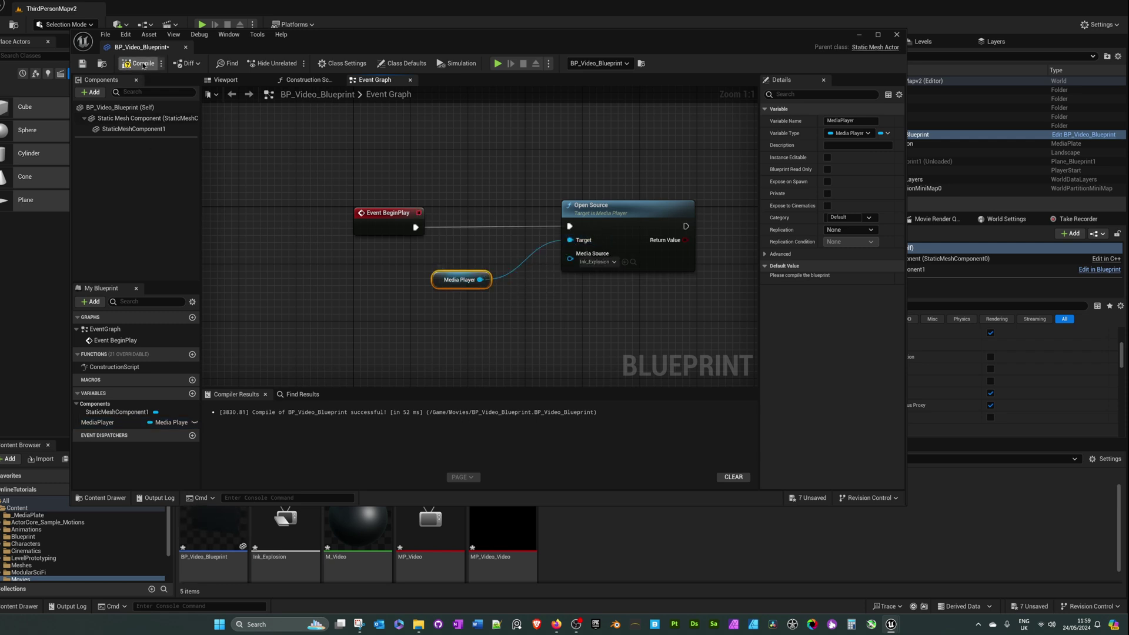
{"action": "left_click", "coordinate": [140, 64]}
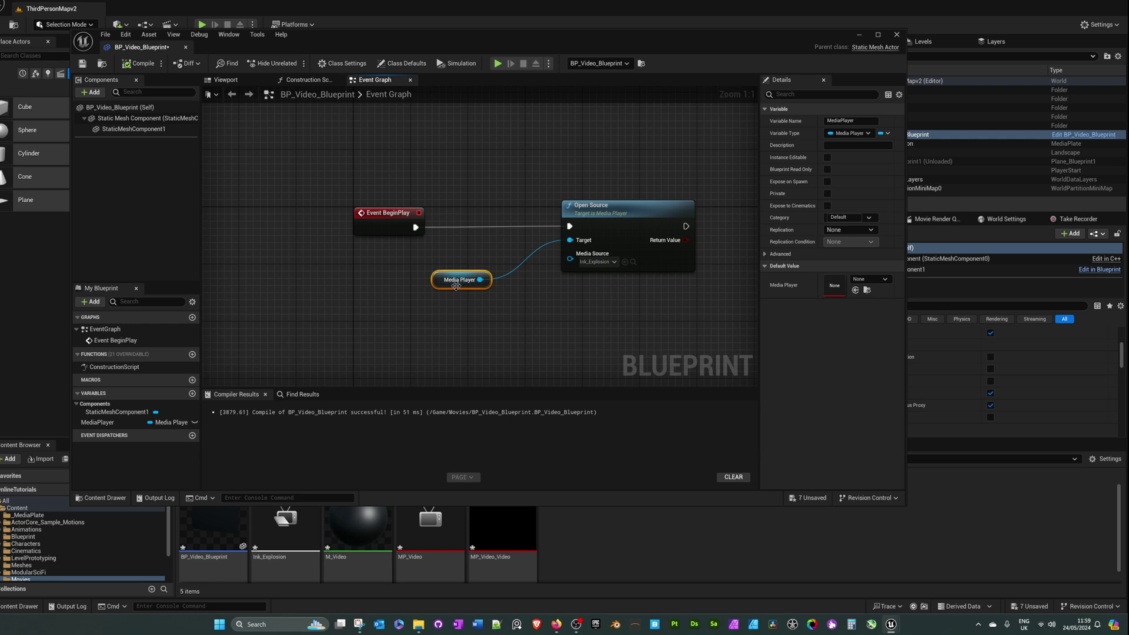
{"action": "left_click_drag", "start_coordinate": [457, 286], "coordinate": [392, 273]}
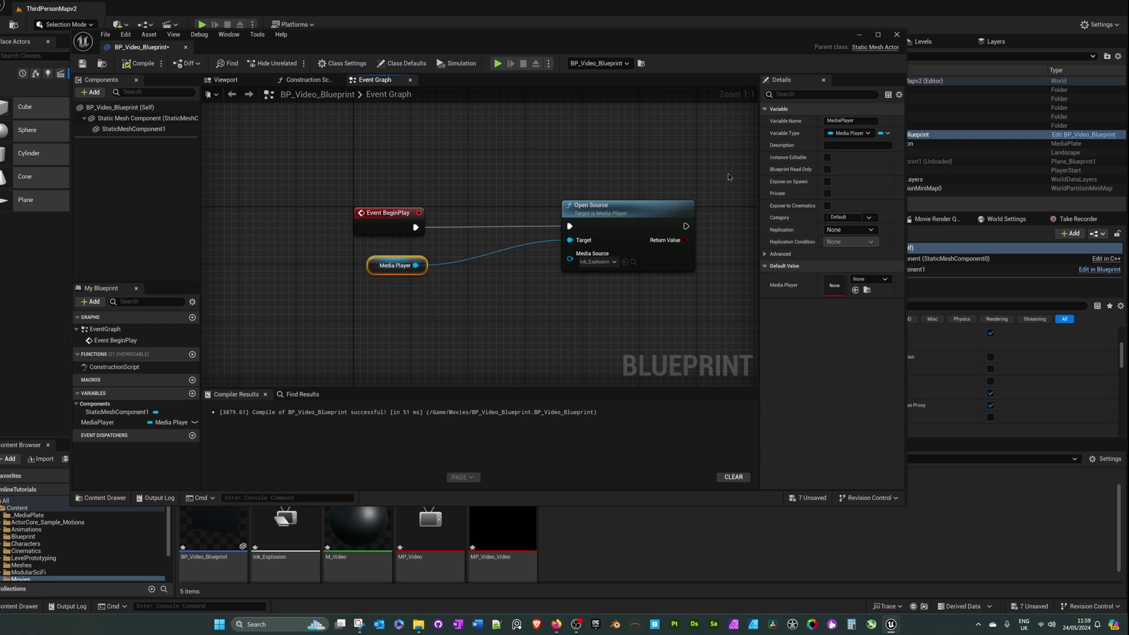
{"action": "left_click", "coordinate": [866, 287]}
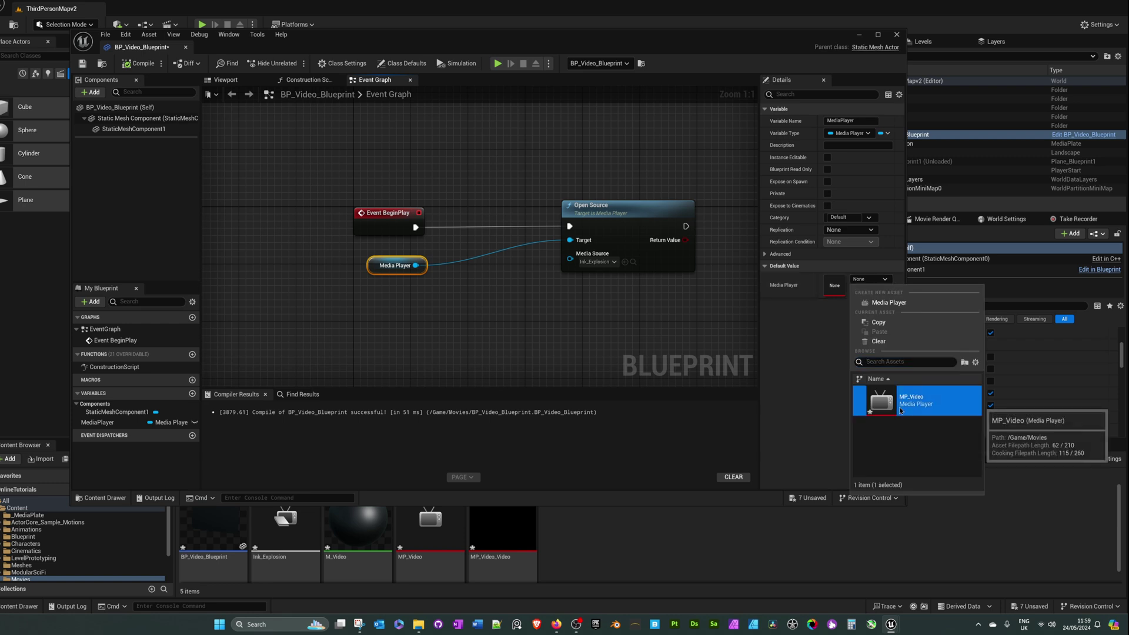
{"action": "left_click", "coordinate": [877, 402]}
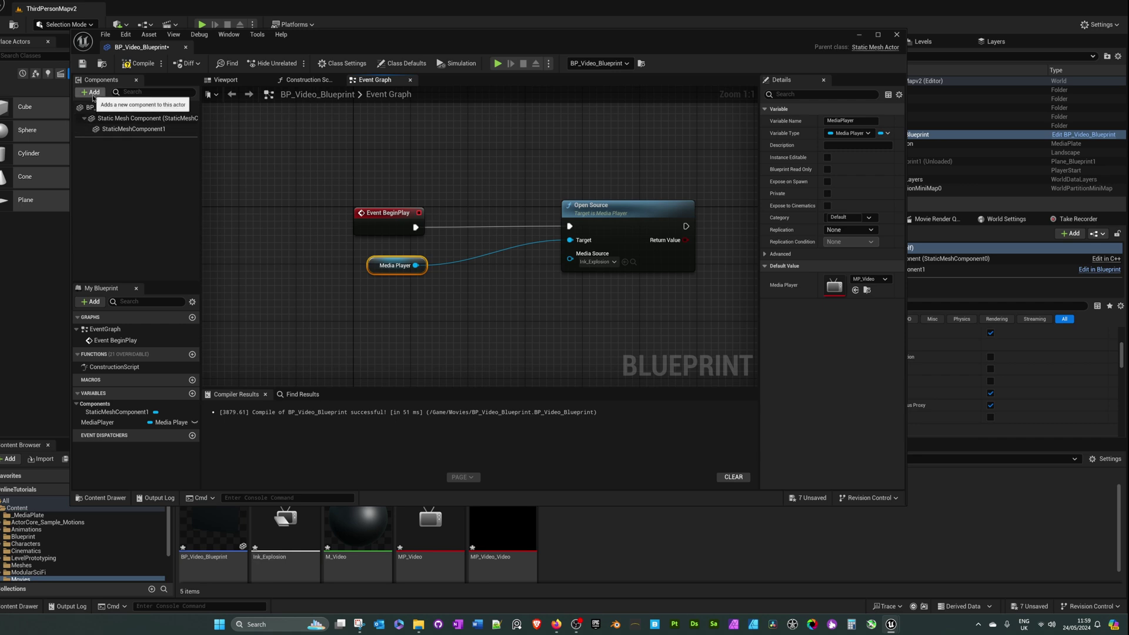
Step: Add a MediaSound component using MP_Video, compile and save, then dock the Blueprint editor
{"action": "left_click", "coordinate": [93, 92]}
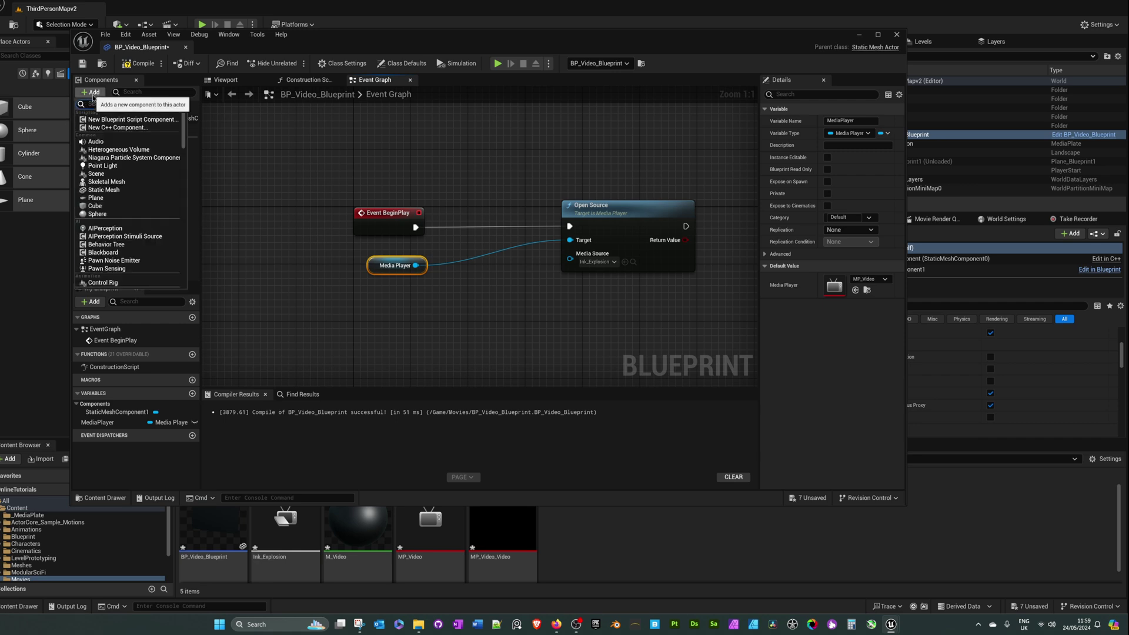
{"action": "type", "text": "media"}
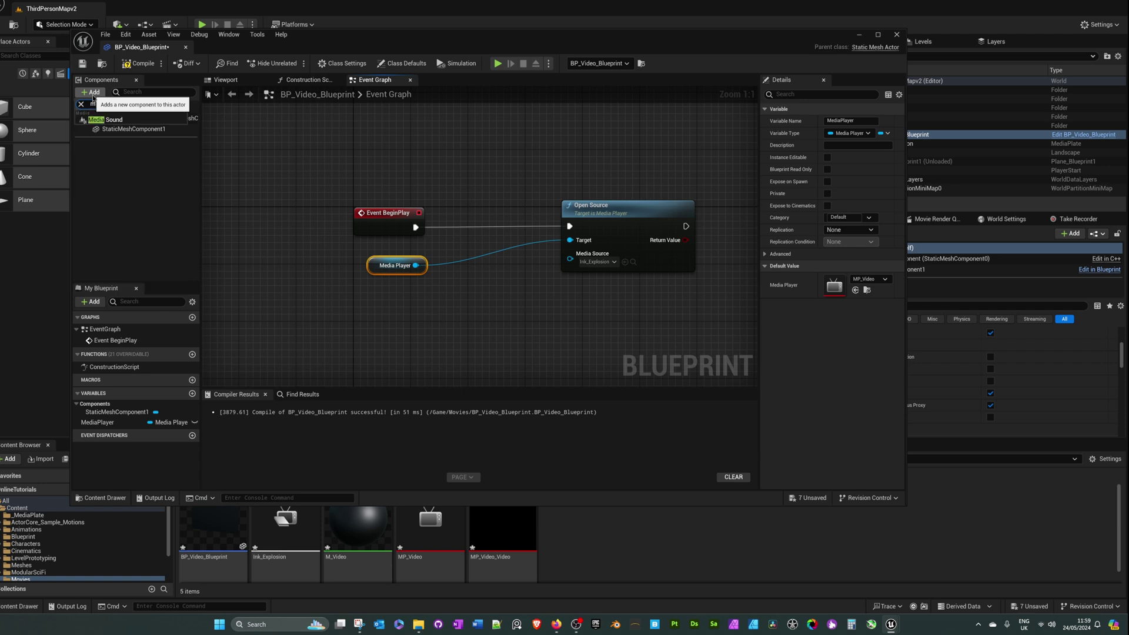
{"action": "left_click", "coordinate": [105, 120]}
{"action": "left_click", "coordinate": [118, 140]}
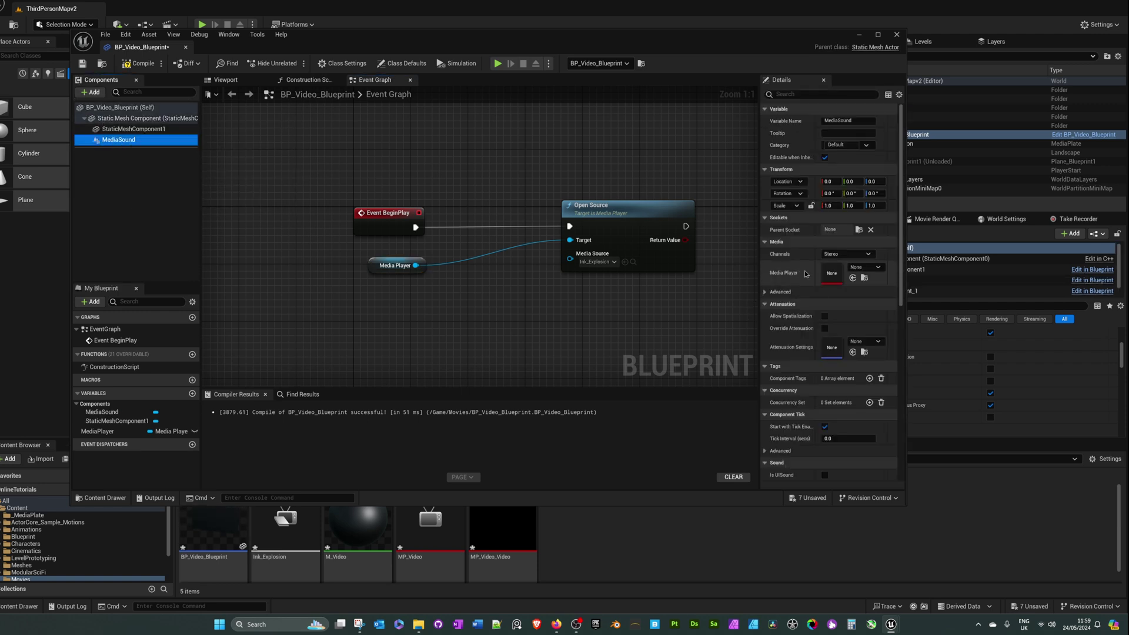
{"action": "left_click", "coordinate": [861, 269]}
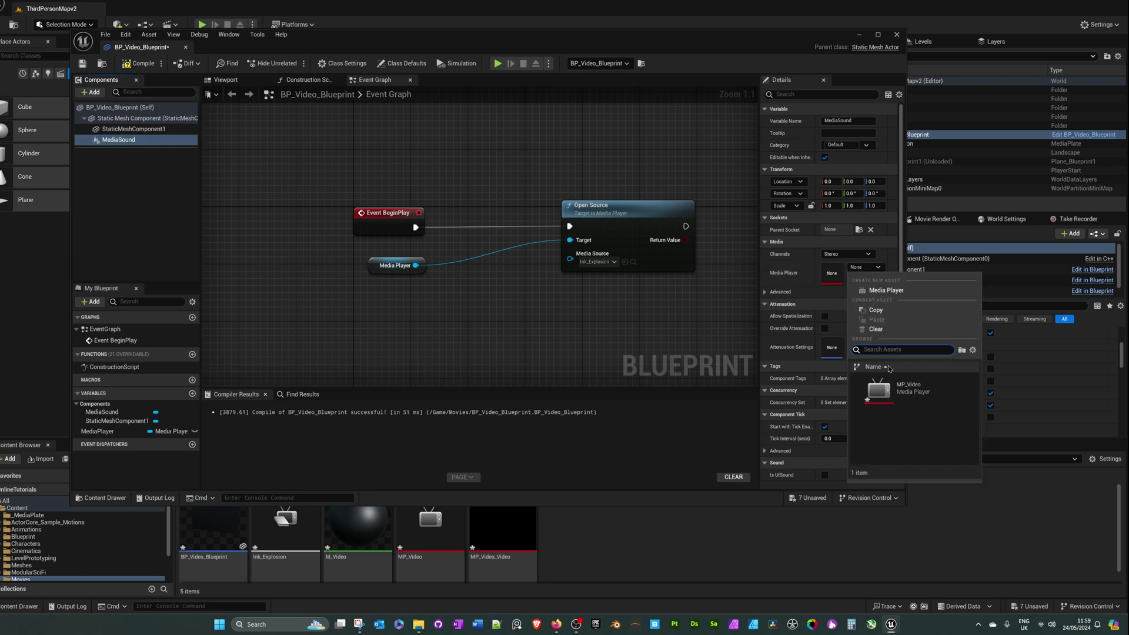
{"action": "left_click", "coordinate": [900, 406]}
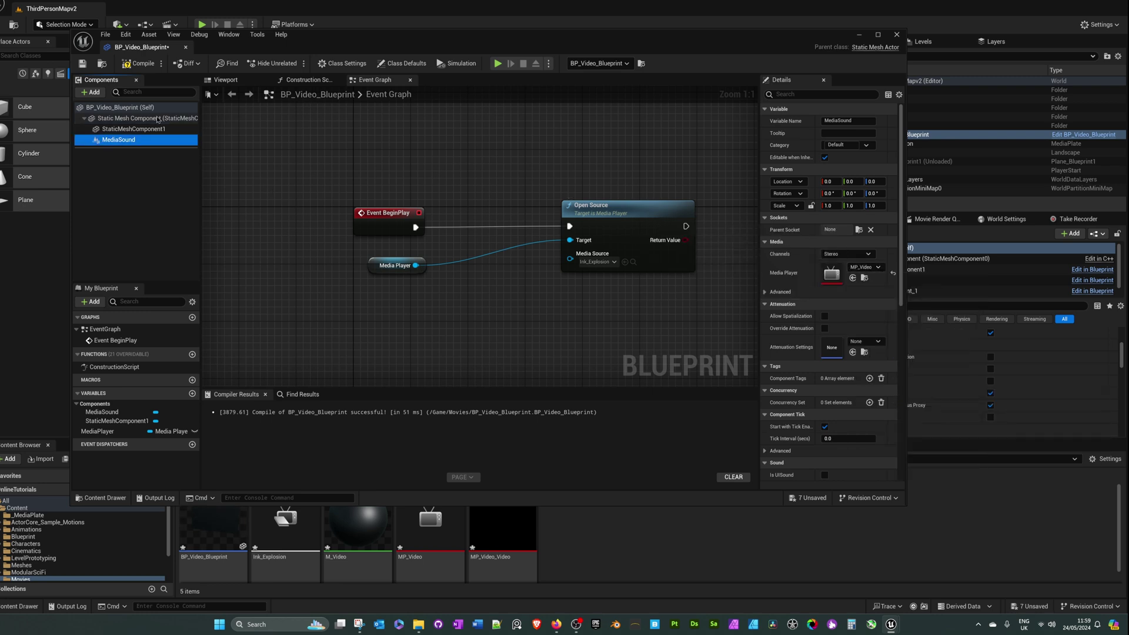
{"action": "left_click", "coordinate": [138, 65]}
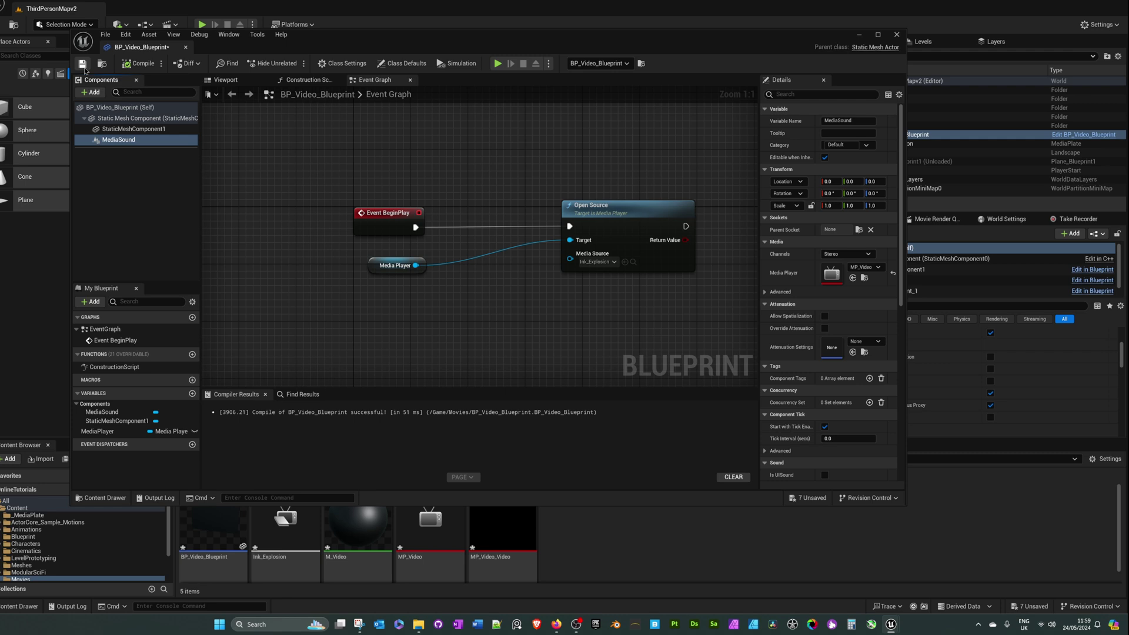
{"action": "left_click_drag", "start_coordinate": [141, 47], "coordinate": [147, 8]}
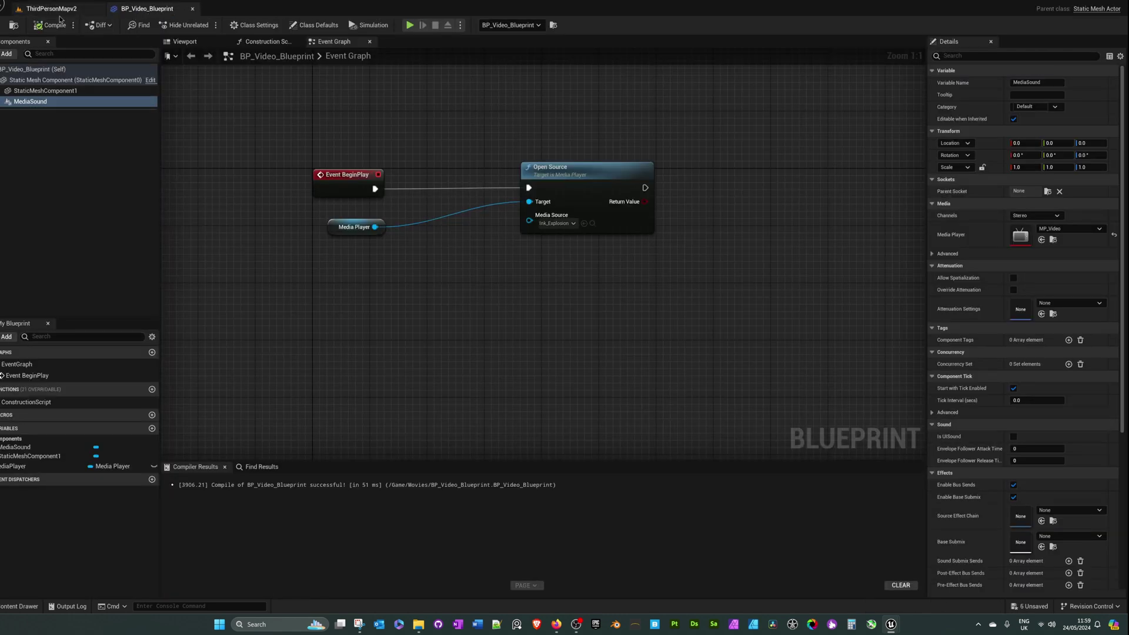
Step: Rotate the video plane 90 degrees in the level so it stands upright
{"action": "left_click", "coordinate": [60, 11]}
{"action": "scroll", "coordinate": [494, 265], "scroll_direction": "down", "scroll_amount": 5}
{"action": "key", "text": "e"}
{"action": "left_click_drag", "start_coordinate": [500, 243], "coordinate": [489, 247]}
{"action": "scroll", "coordinate": [489, 244], "scroll_direction": "up", "scroll_amount": 3}
{"action": "key", "text": "r"}
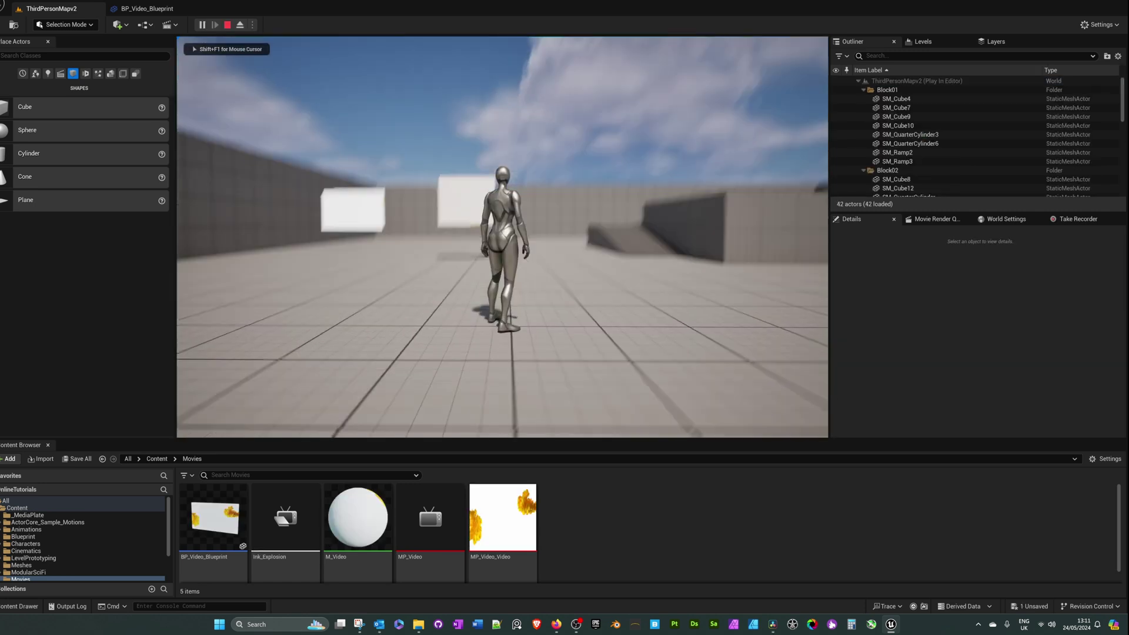
Step: Play-test the level, walking up to the video screens, then stop and return to BP_Video_Blueprint
{"action": "key", "text": "w"}
{"action": "key", "text": "d"}
{"action": "key", "text": "w"}
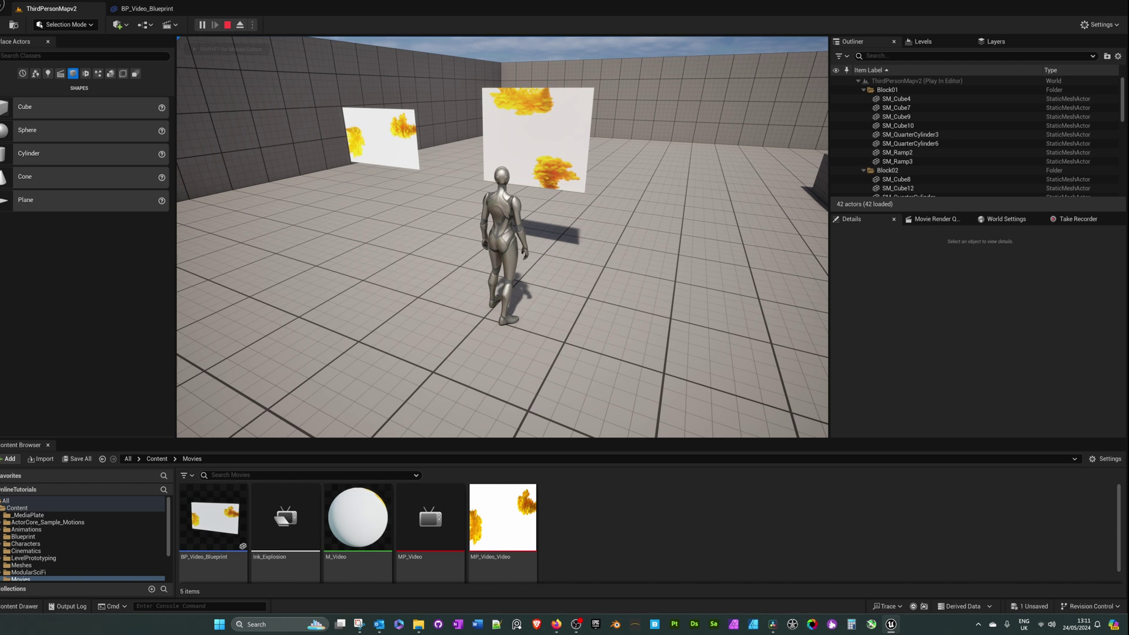
{"action": "key", "text": "w"}
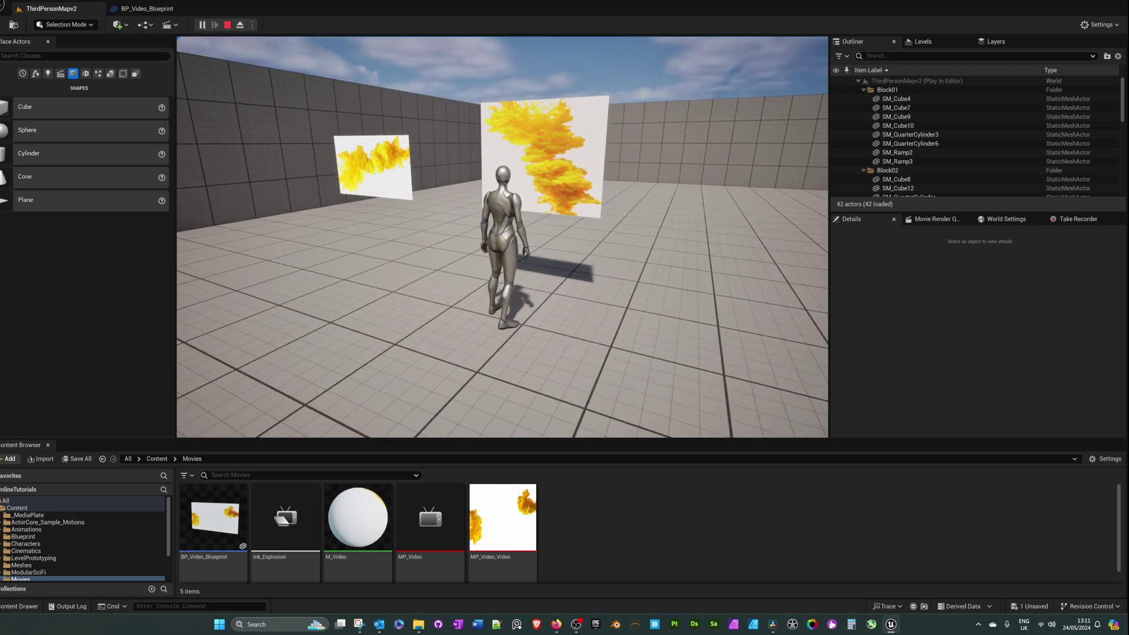
{"action": "key", "text": "Escape"}
{"action": "left_click", "coordinate": [147, 9]}
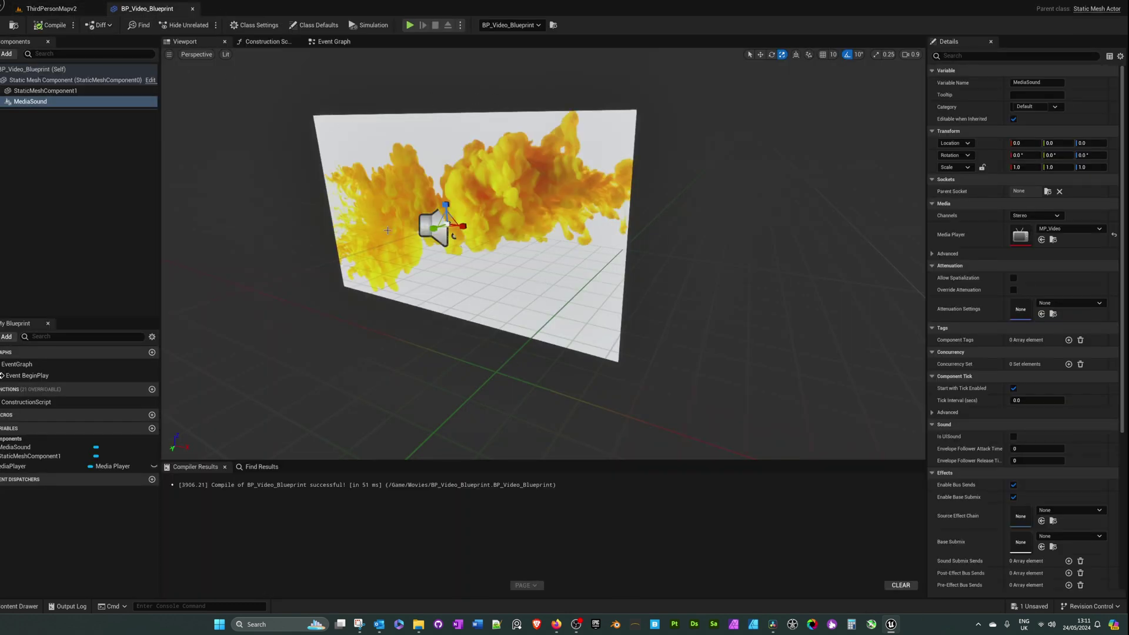
Step: Rotate the video plane a quarter turn so the explosion video runs upright
{"action": "left_click", "coordinate": [47, 90]}
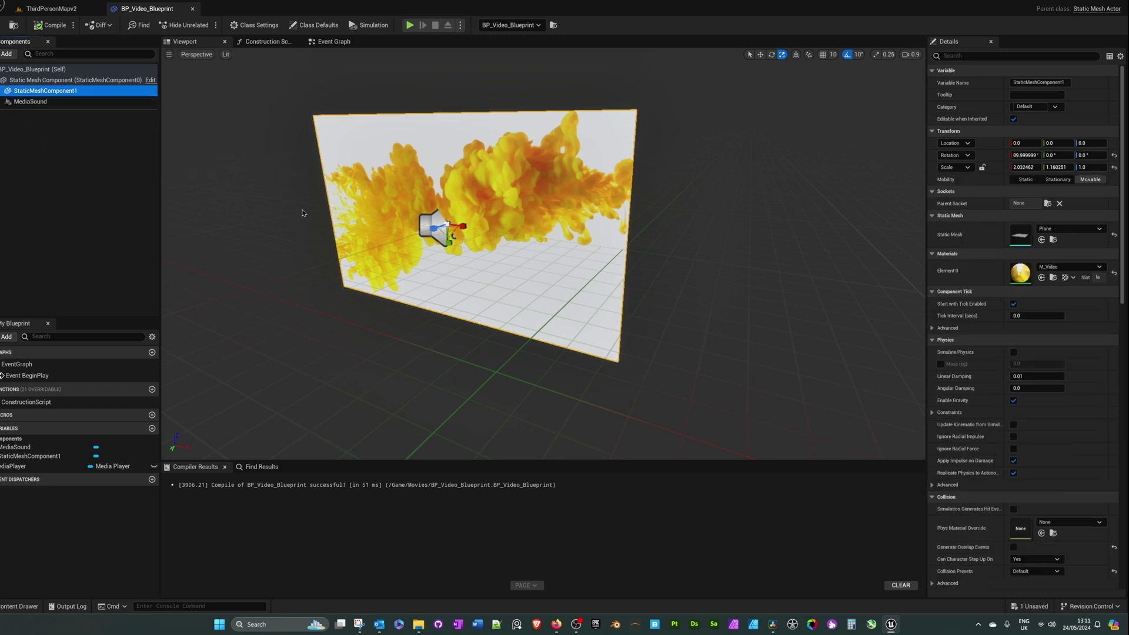
{"action": "left_click", "coordinate": [51, 8]}
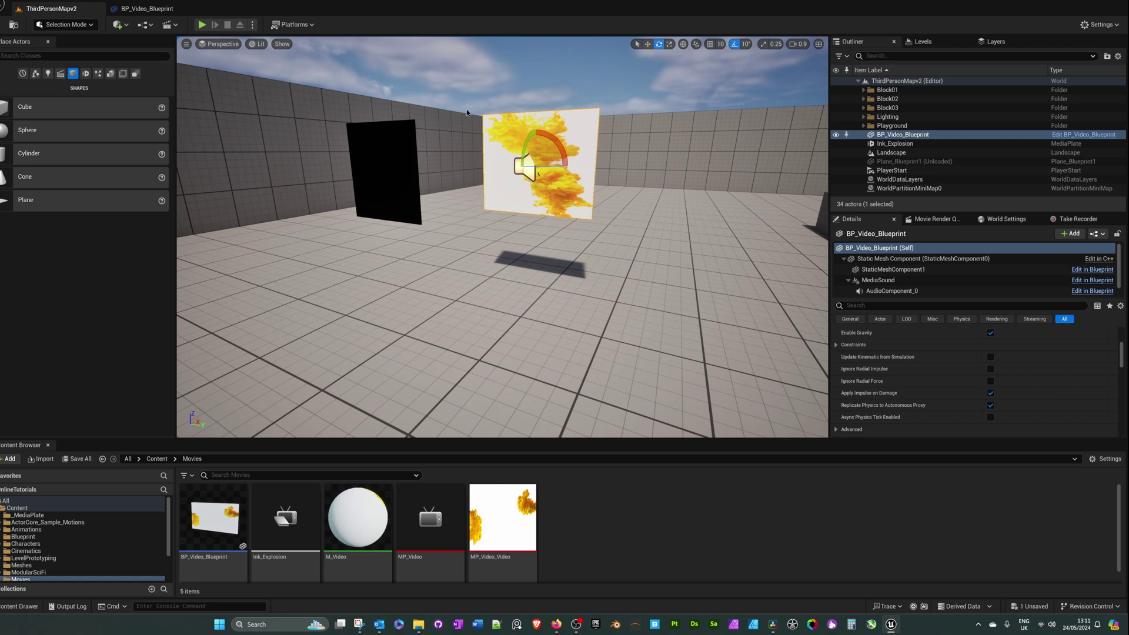
{"action": "key", "text": "w"}
{"action": "right_click_drag", "start_coordinate": [455, 249], "coordinate": [459, 250]}
{"action": "left_click_drag", "start_coordinate": [497, 191], "coordinate": [559, 225]}
{"action": "key", "text": "w"}
{"action": "key", "text": "e"}
{"action": "key", "text": "r"}
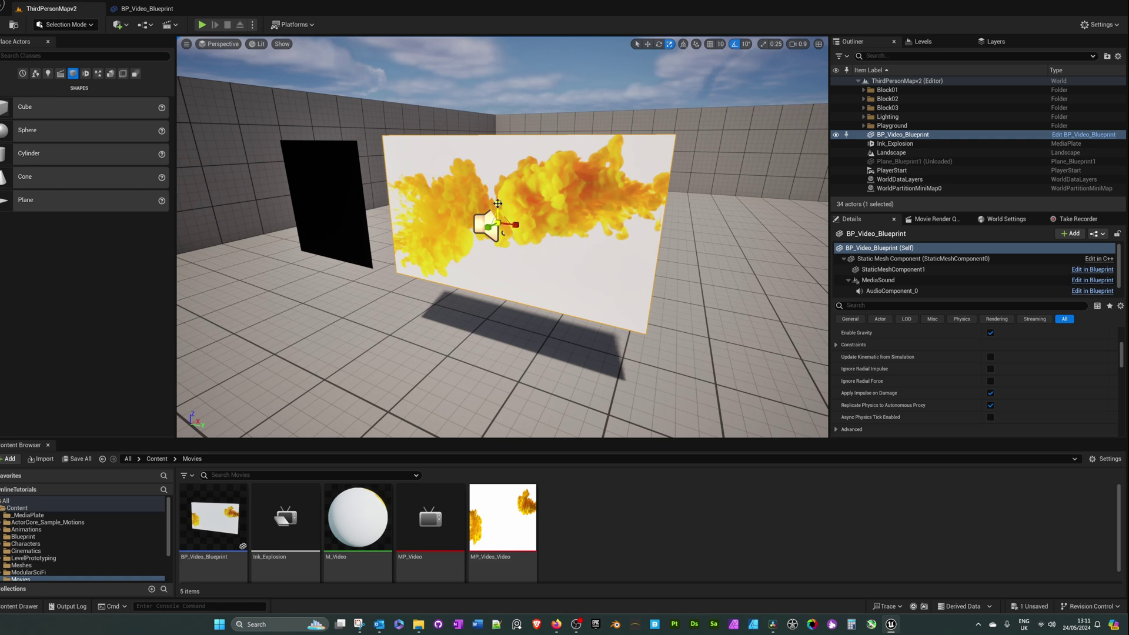
Step: Shrink the plane's height with the scale gizmo and start a test play
{"action": "right_click_drag", "start_coordinate": [522, 266], "coordinate": [454, 193]}
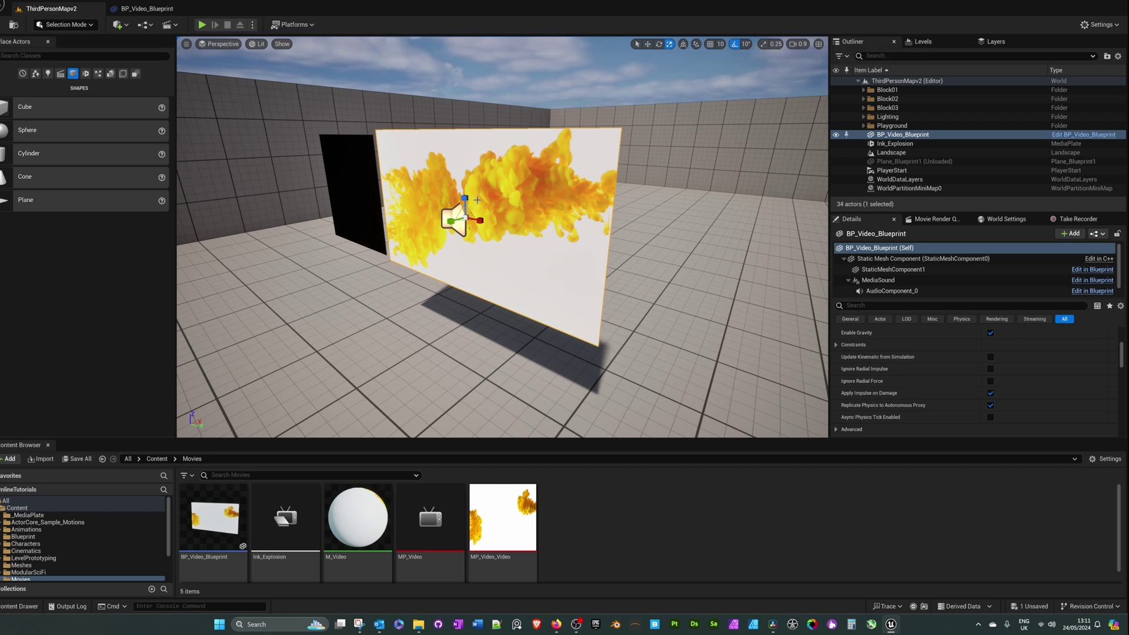
{"action": "left_click_drag", "start_coordinate": [447, 225], "coordinate": [476, 222]}
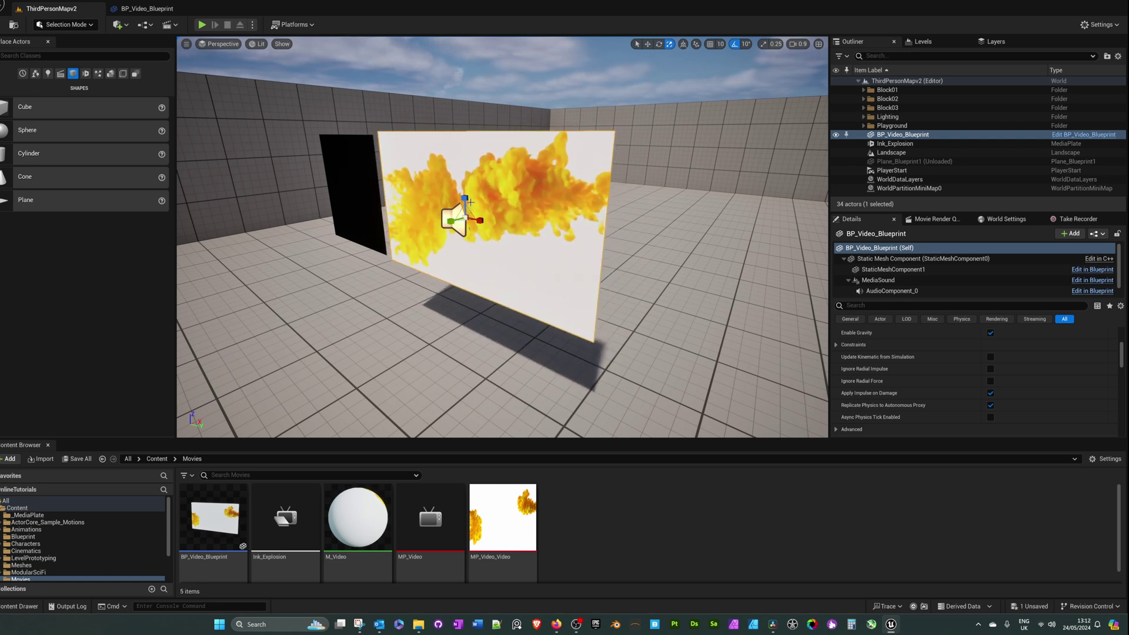
{"action": "left_click", "coordinate": [203, 25]}
Step: Walk toward the screens in the play test, stop it, and open the M_Video material
{"action": "key", "text": "w"}
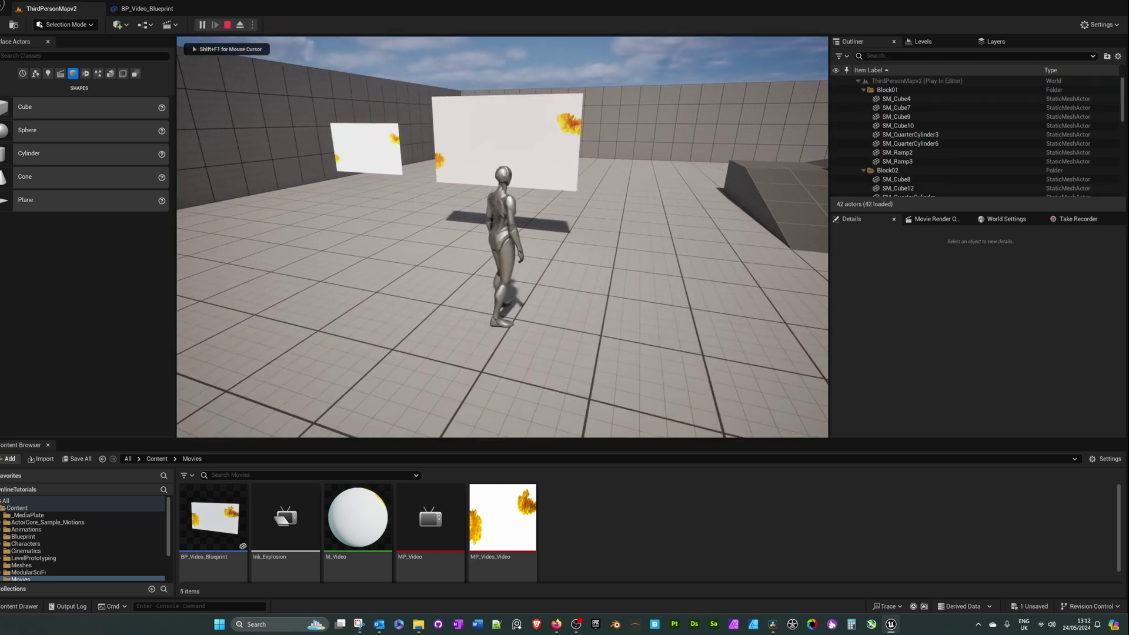
{"action": "key", "text": "w"}
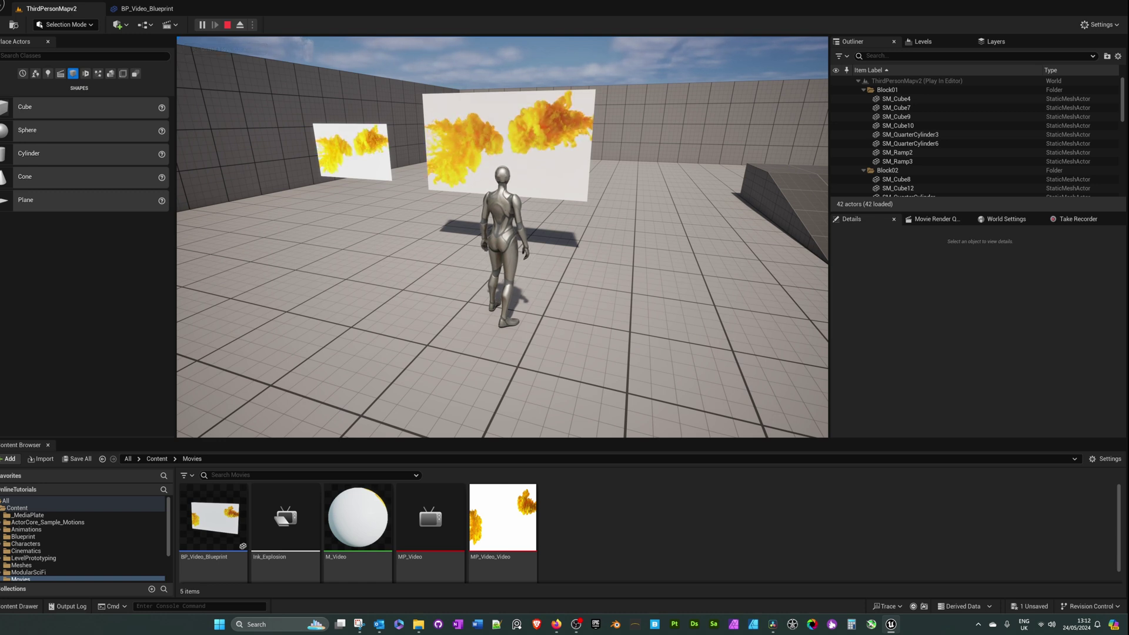
{"action": "key", "text": "Escape"}
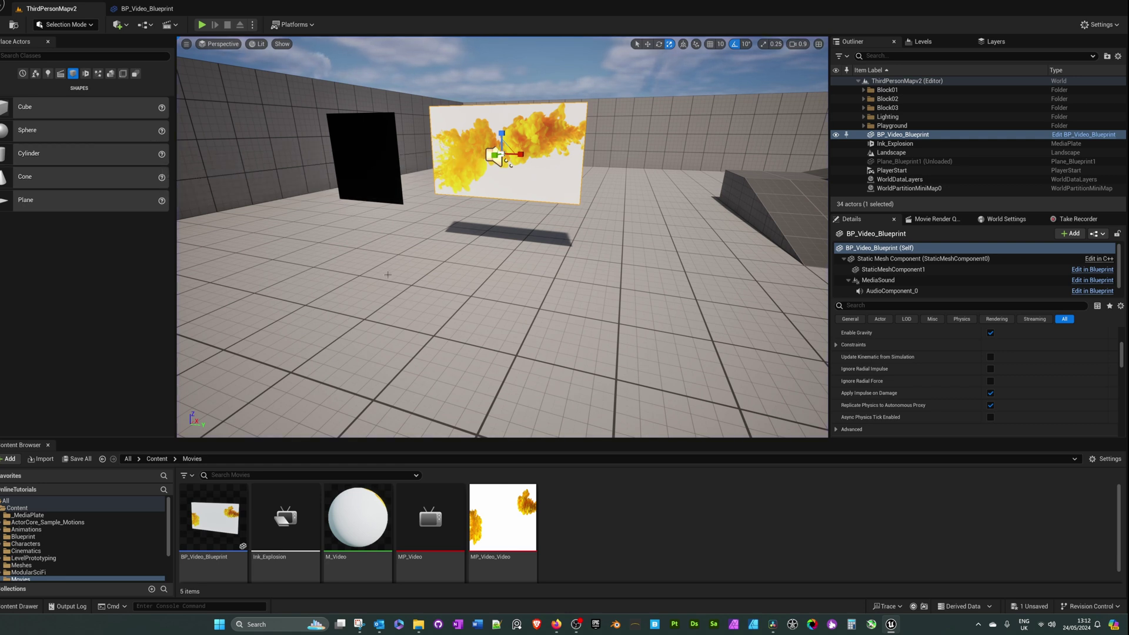
{"action": "mouse_move", "coordinate": [435, 257]}
{"action": "right_mouse_down"}
{"action": "mouse_move", "coordinate": [416, 254]}
{"action": "mouse_move", "coordinate": [435, 259]}
{"action": "right_mouse_up"}
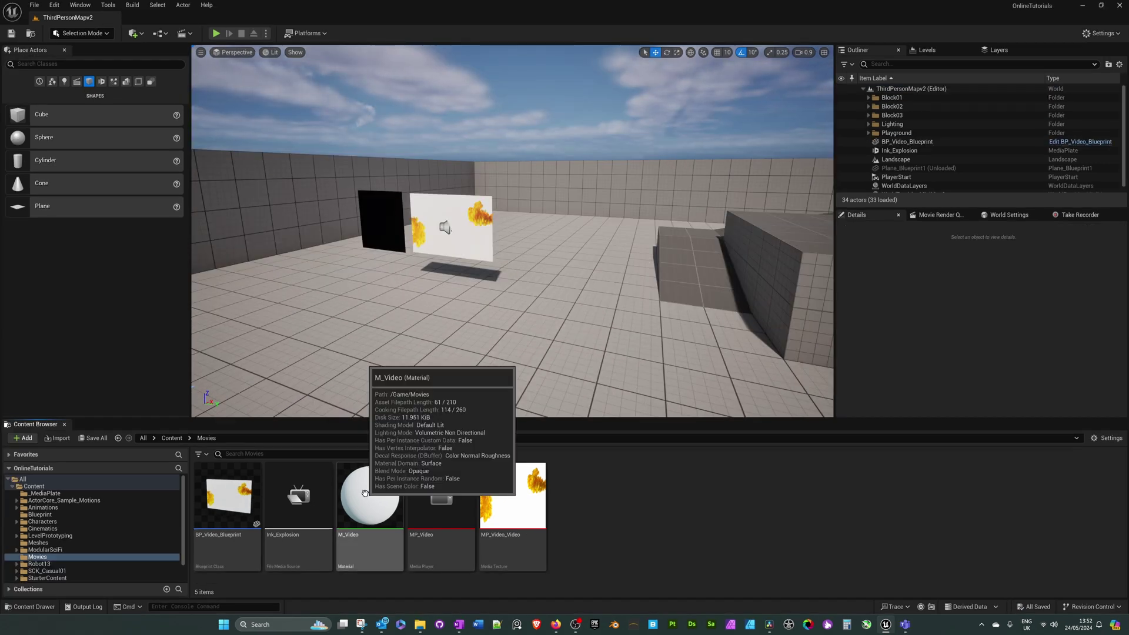
{"action": "double_click", "coordinate": [365, 493]}
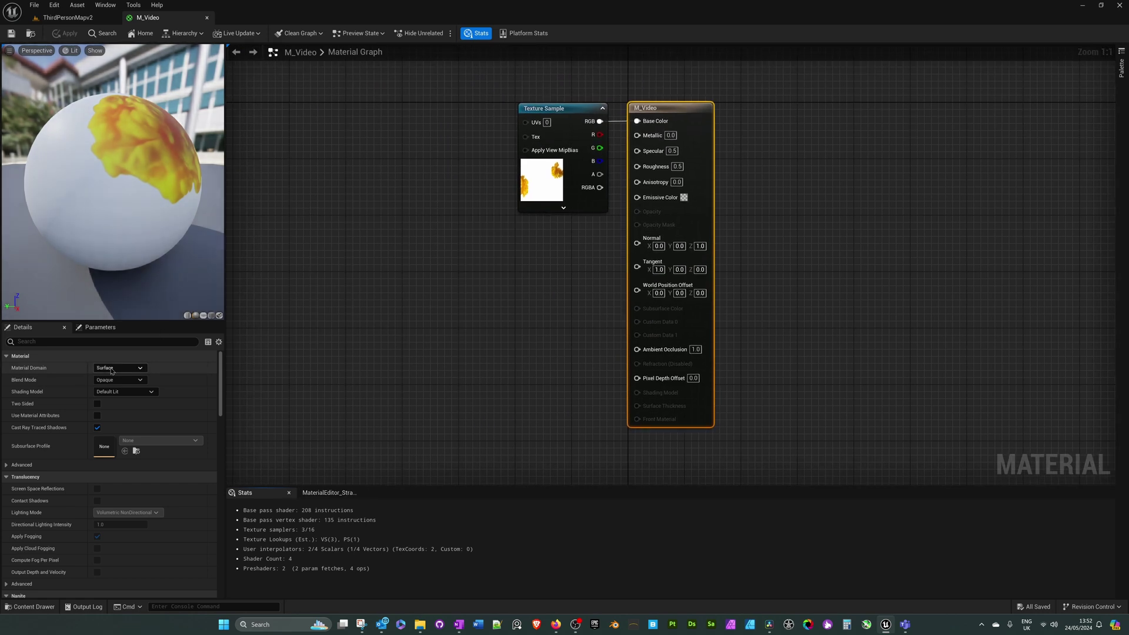
Step: Set M_Video's domain to User Interface, wire Texture Sample RGB to Final Color, apply and save
{"action": "left_click", "coordinate": [115, 369]}
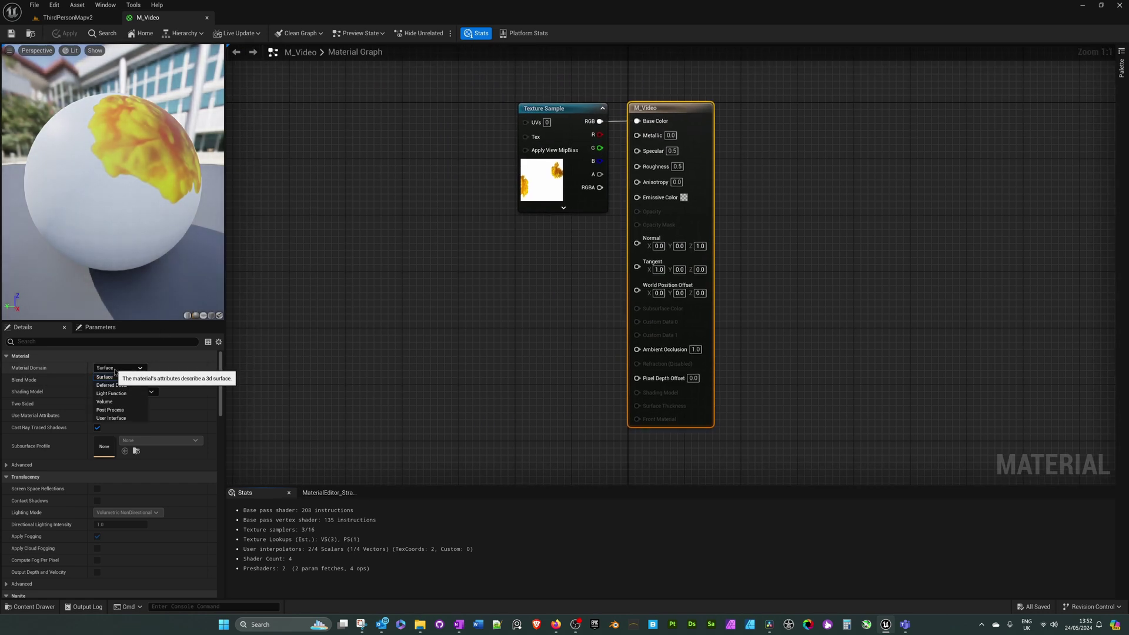
{"action": "left_click", "coordinate": [111, 419]}
{"action": "right_click_drag", "start_coordinate": [378, 221], "coordinate": [249, 297]}
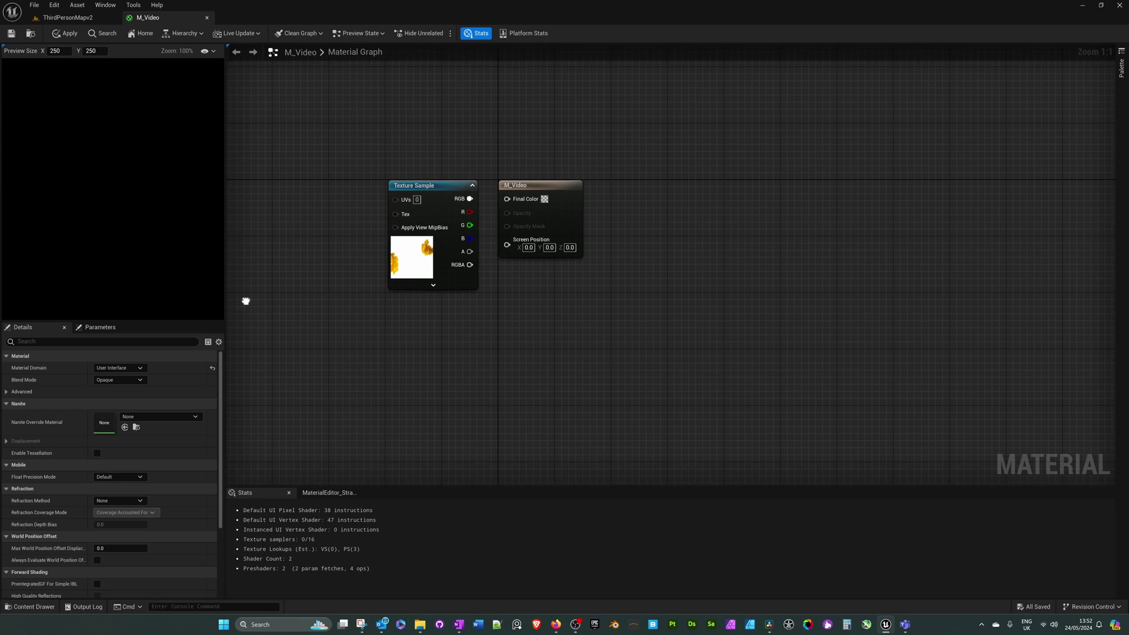
{"action": "left_click_drag", "start_coordinate": [471, 198], "coordinate": [510, 209]}
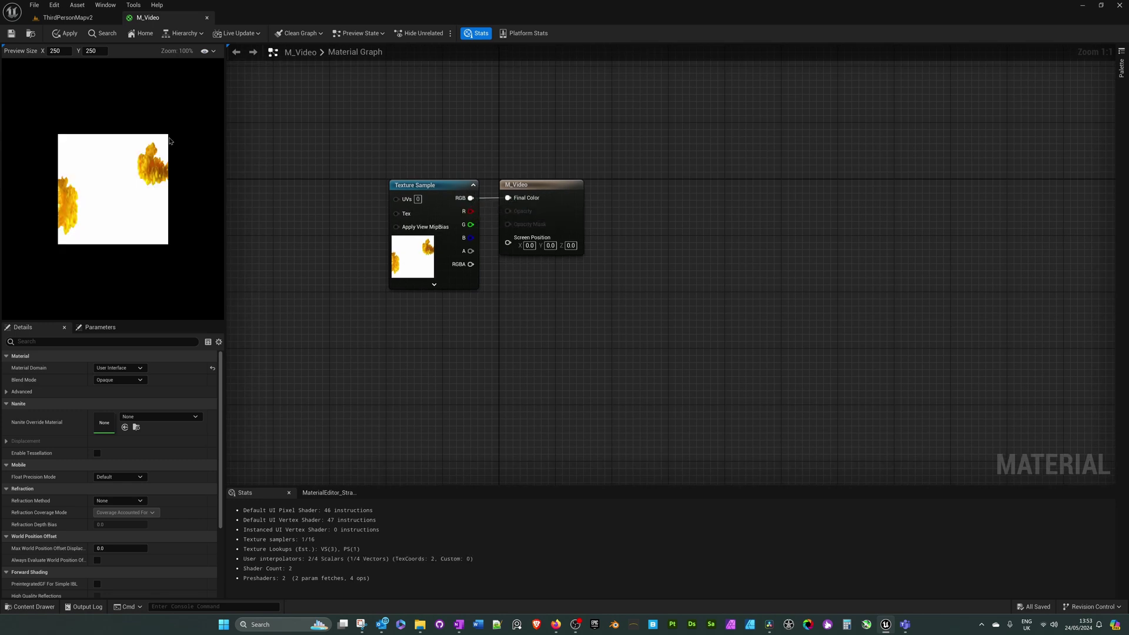
{"action": "left_click", "coordinate": [65, 33]}
{"action": "left_click", "coordinate": [12, 34]}
{"action": "left_click", "coordinate": [68, 18]}
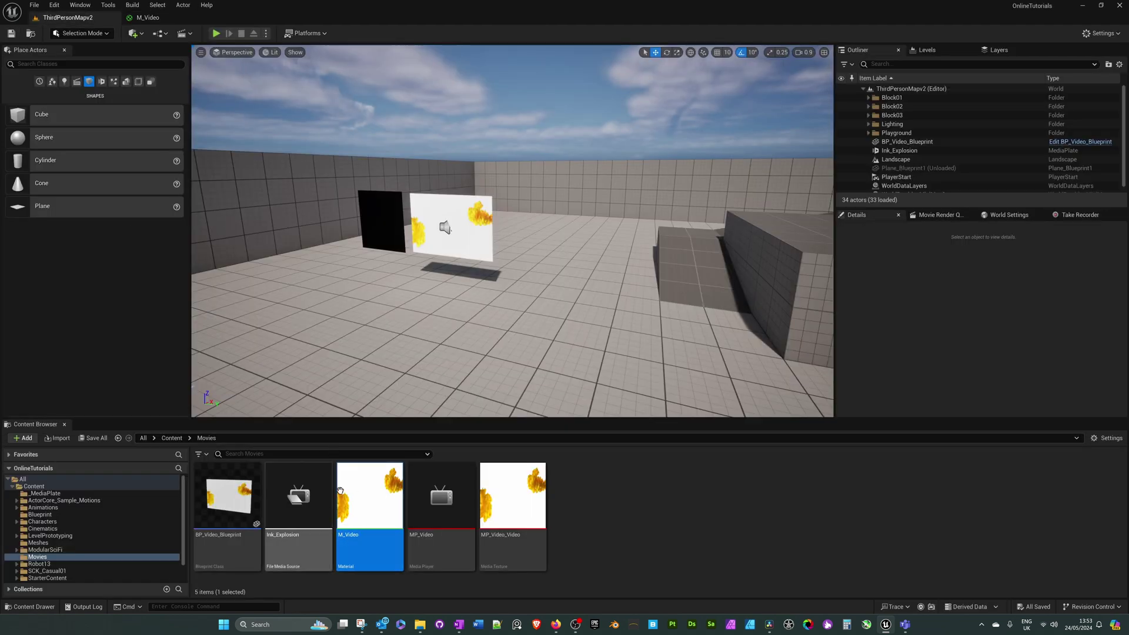
Step: Create a Widget Blueprint based on User Widget and name it WB_VideoWidget
{"action": "right_click", "coordinate": [610, 504]}
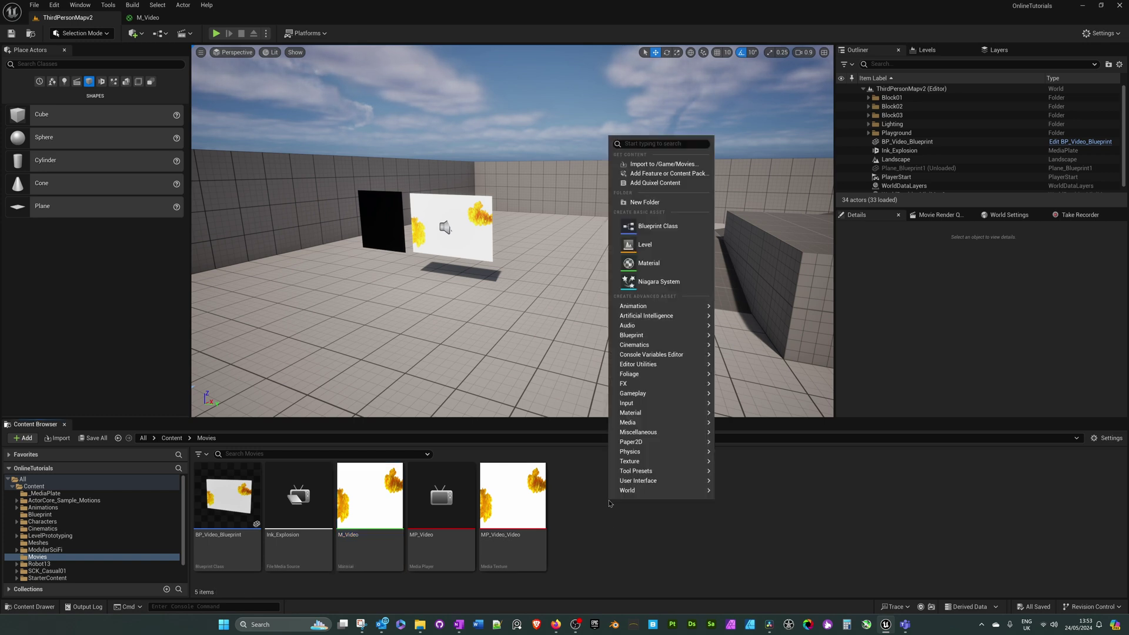
{"action": "mouse_move", "coordinate": [638, 483]}
{"action": "left_click", "coordinate": [766, 562]}
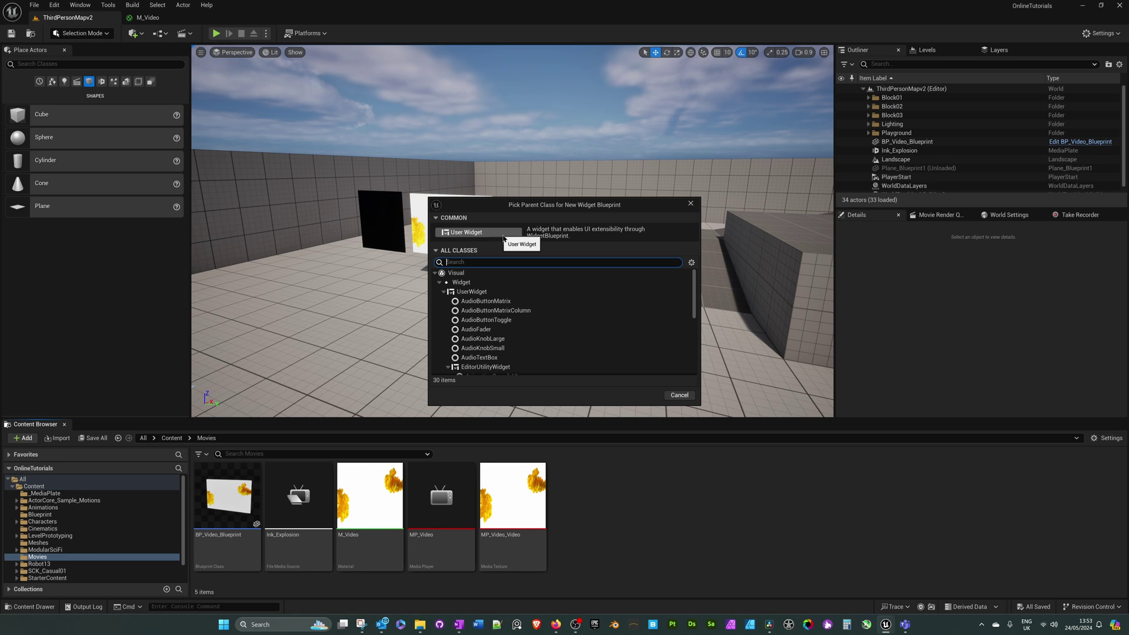
{"action": "left_click", "coordinate": [459, 233]}
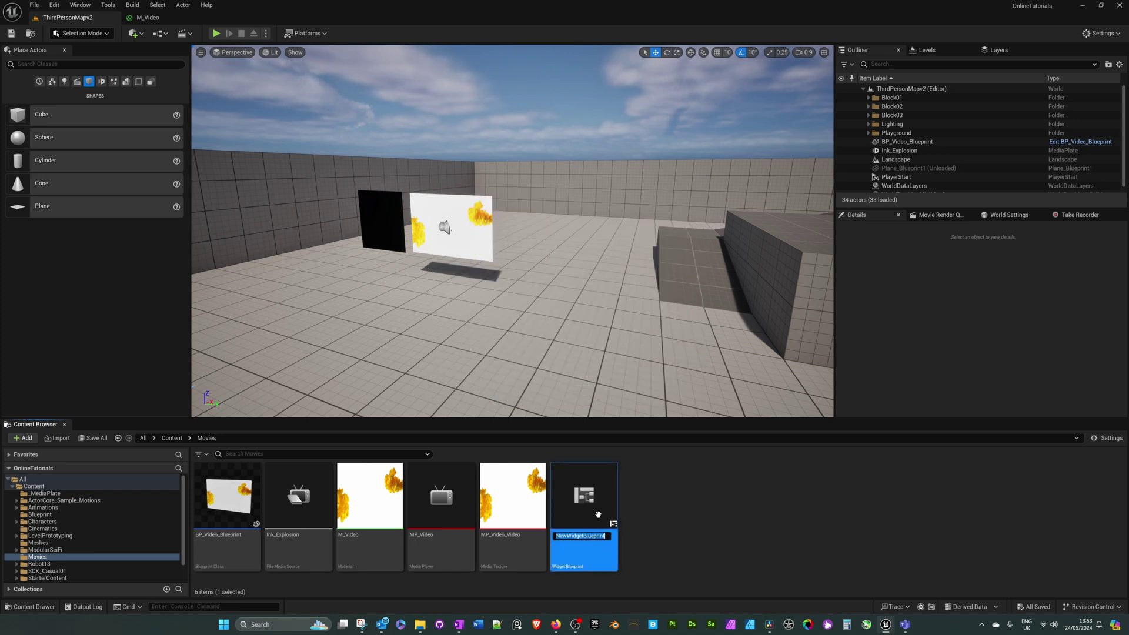
{"action": "type", "text": "WB"}
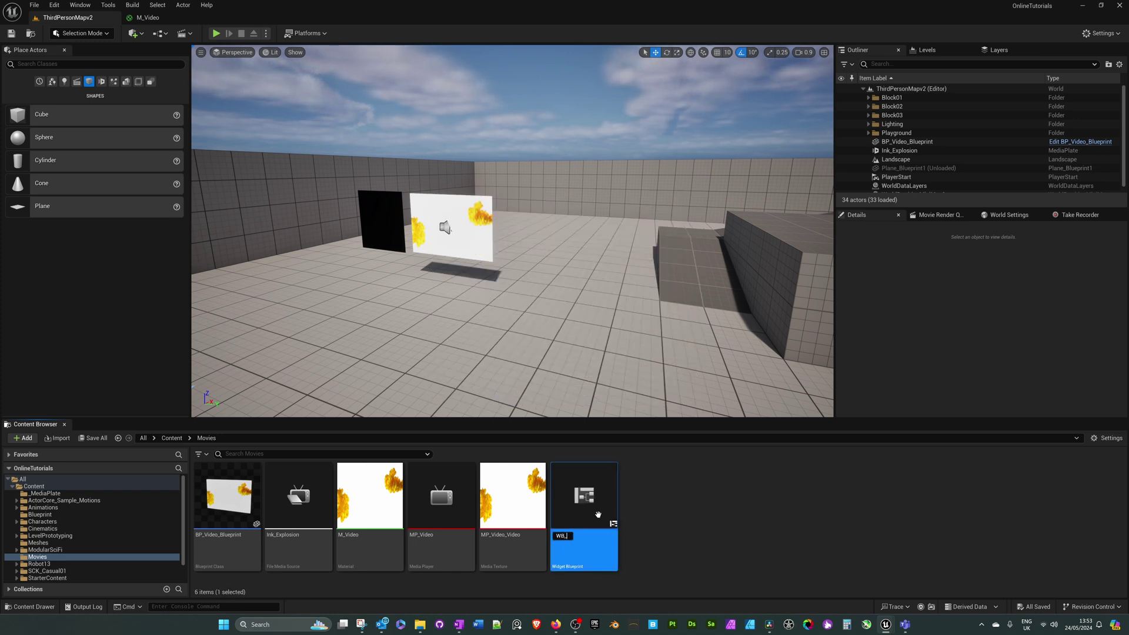
{"action": "type", "text": "_VideoWidget"}
{"action": "key", "text": "Return"}
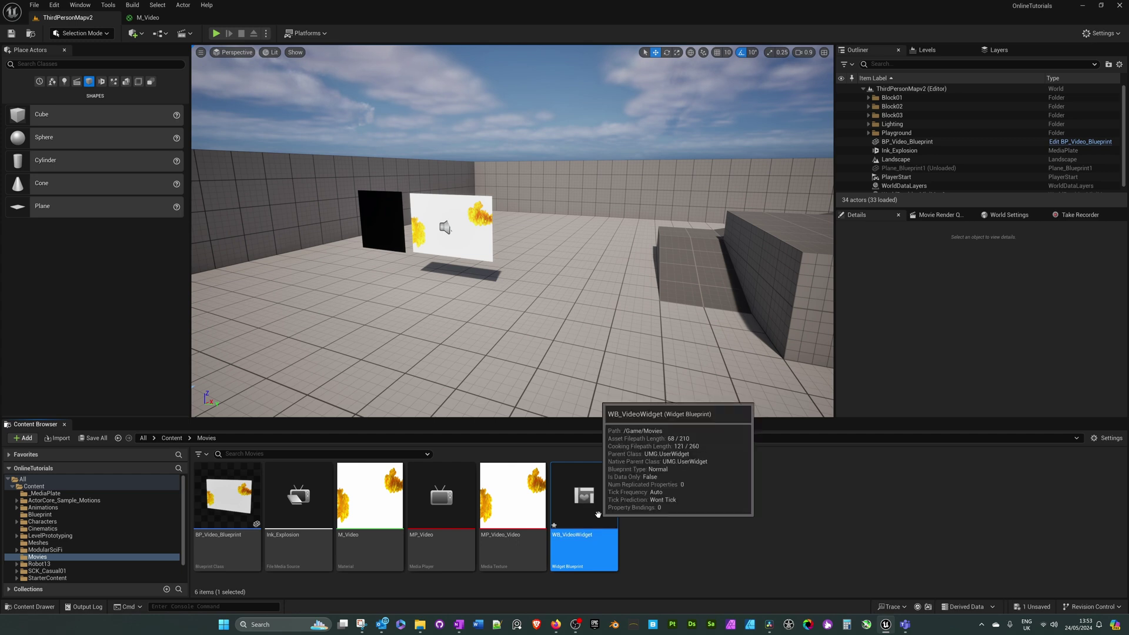
Step: Open WB_VideoWidget and add a Canvas Panel to its hierarchy
{"action": "double_click", "coordinate": [579, 499]}
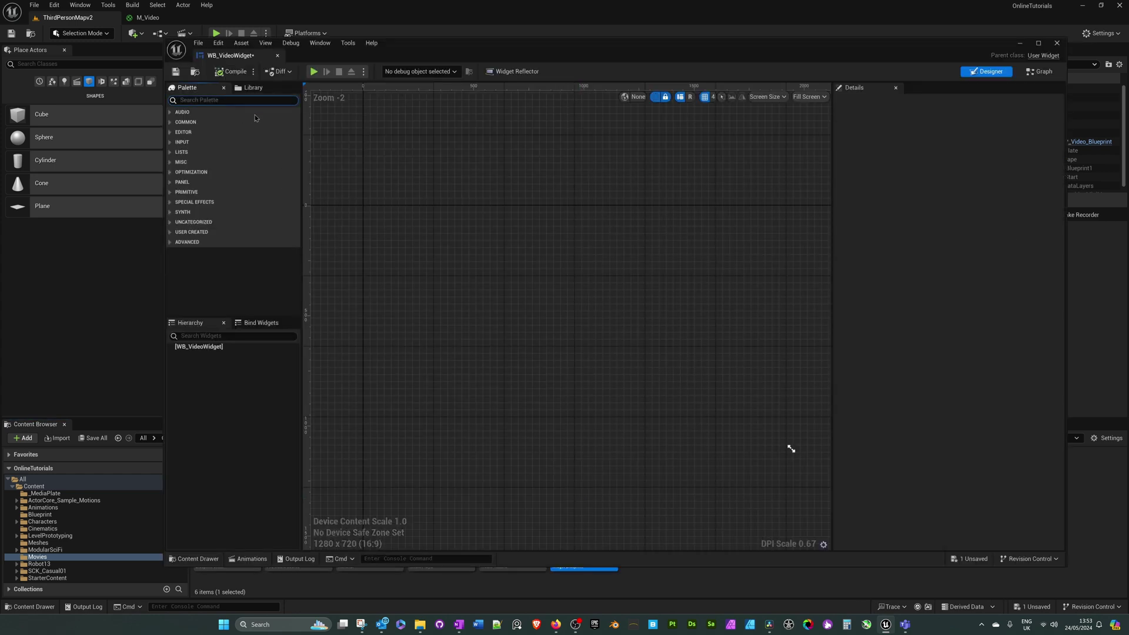
{"action": "type", "text": "cav"}
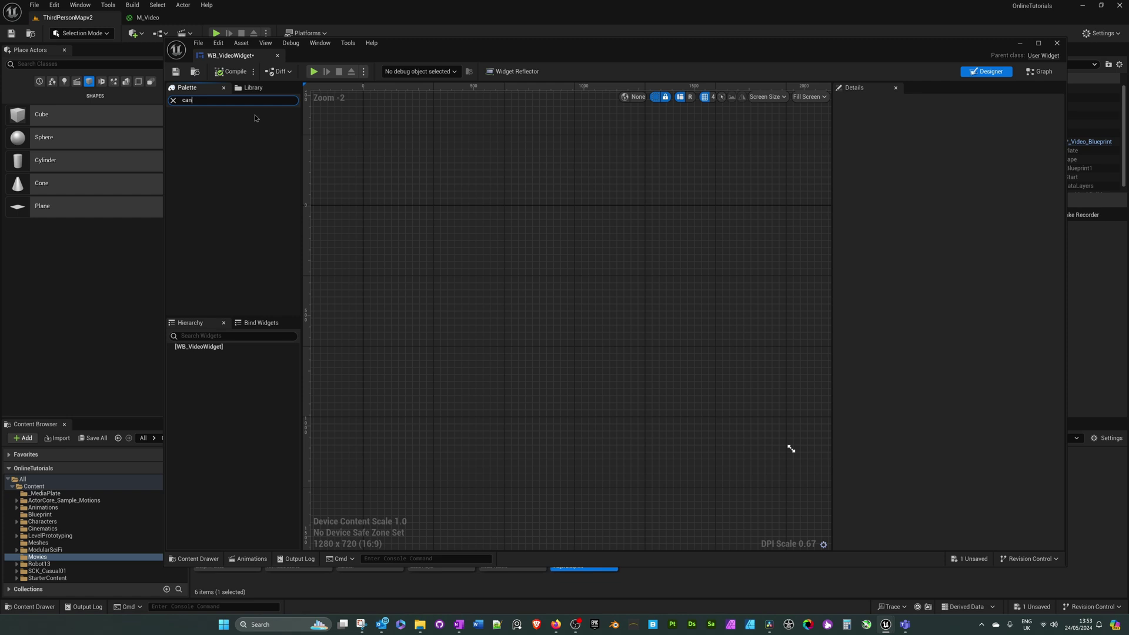
{"action": "type", "text": "vas"}
{"action": "left_click_drag", "start_coordinate": [246, 120], "coordinate": [504, 246]}
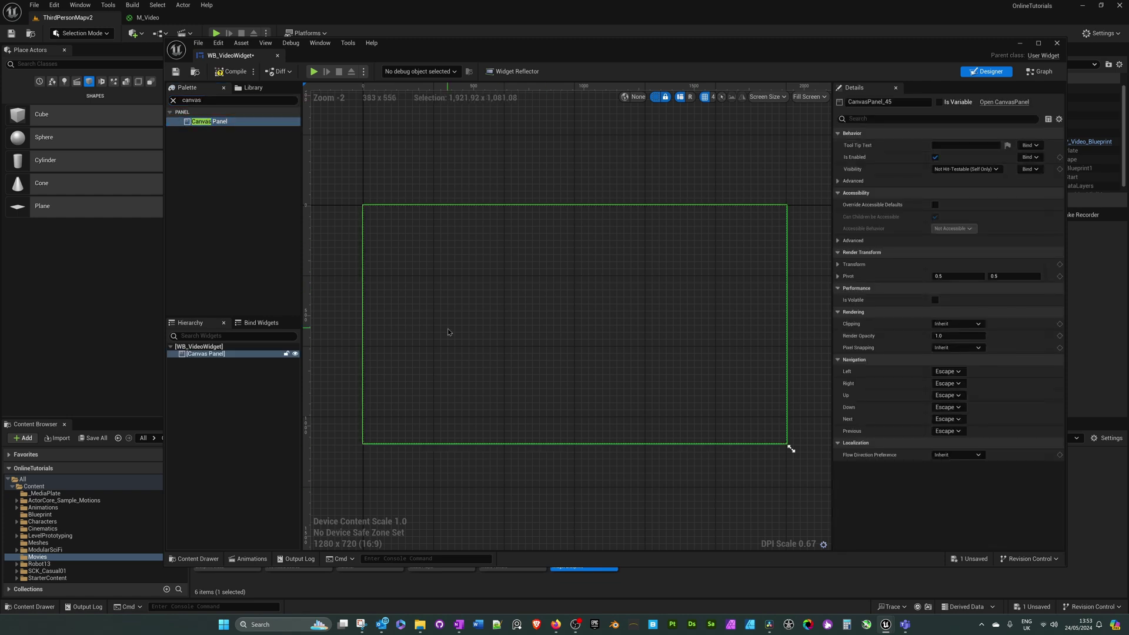
Step: Drop the M_Video material onto the Canvas Panel as an Image widget
{"action": "left_click_drag", "start_coordinate": [417, 59], "coordinate": [709, 53]}
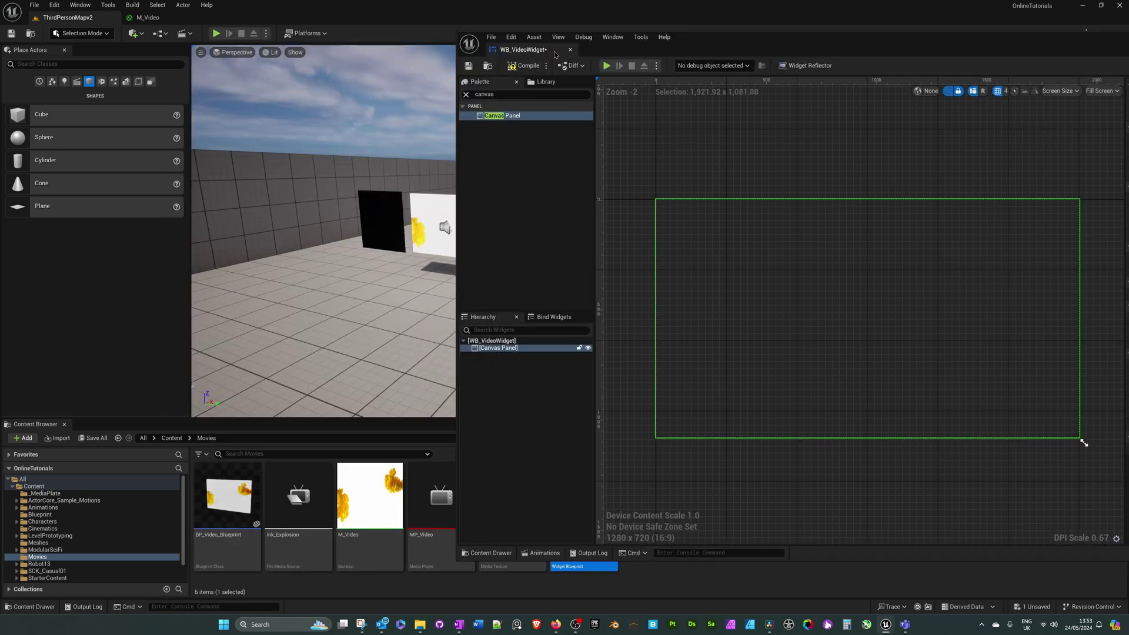
{"action": "left_click_drag", "start_coordinate": [516, 52], "coordinate": [495, 55]}
{"action": "left_click_drag", "start_coordinate": [683, 49], "coordinate": [814, 46]}
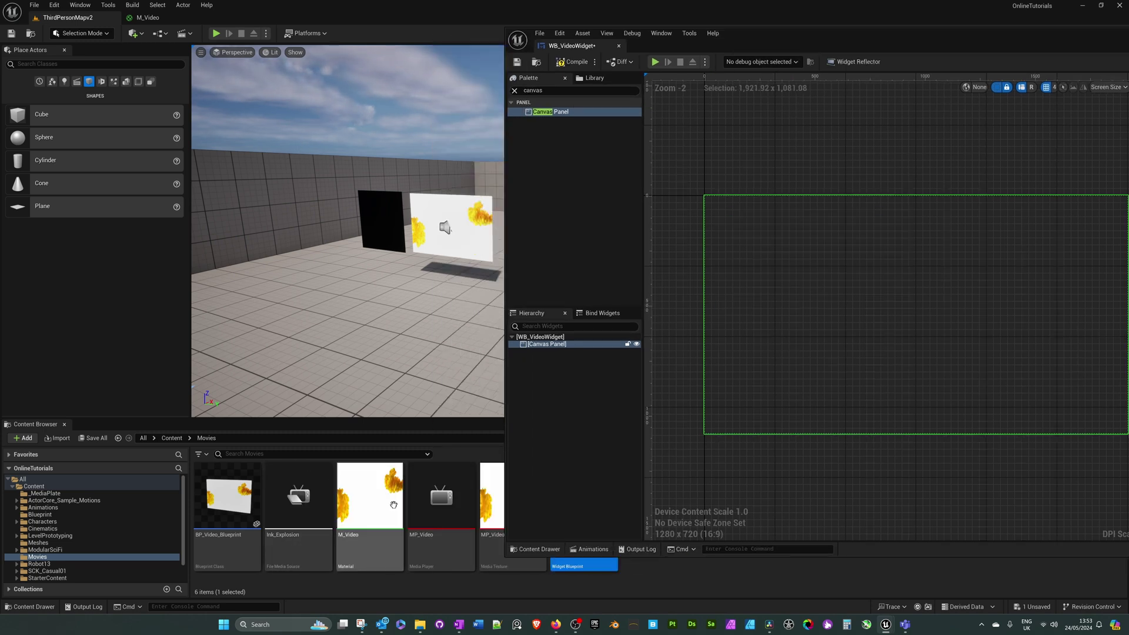
{"action": "left_click_drag", "start_coordinate": [366, 519], "coordinate": [549, 345]}
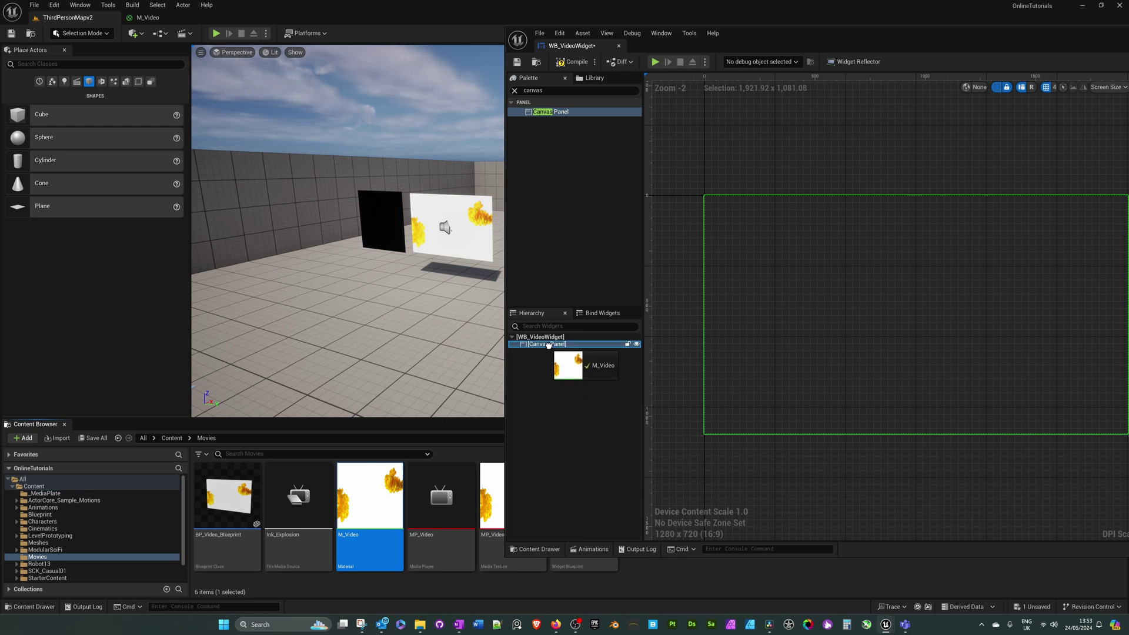
{"action": "left_click_drag", "start_coordinate": [549, 345], "coordinate": [549, 345]}
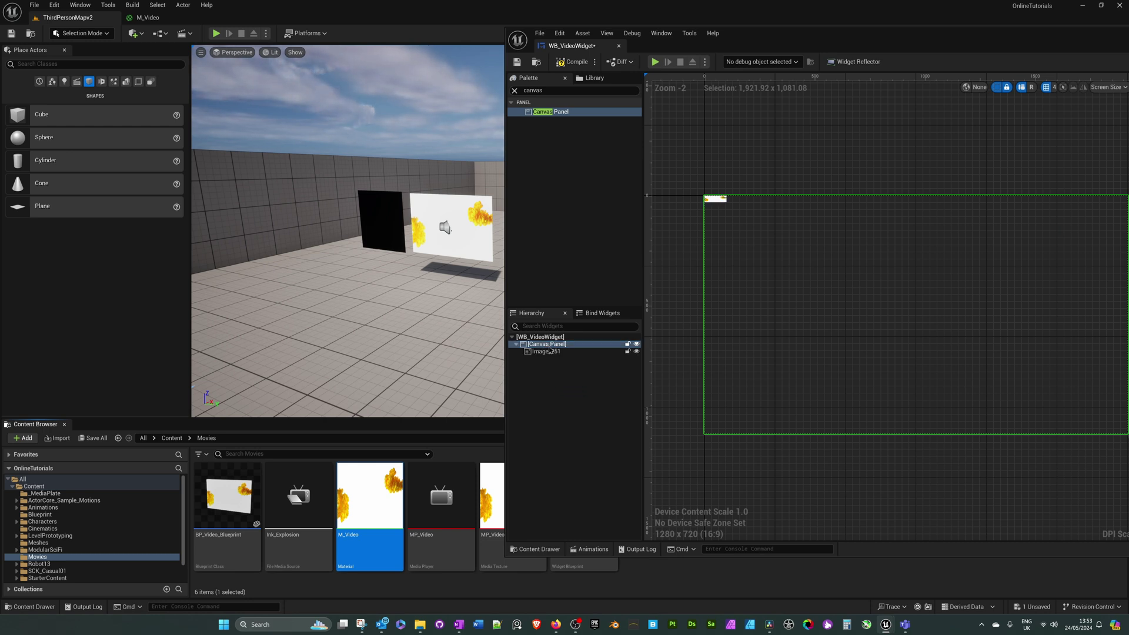
{"action": "left_click_drag", "start_coordinate": [830, 41], "coordinate": [431, 36]}
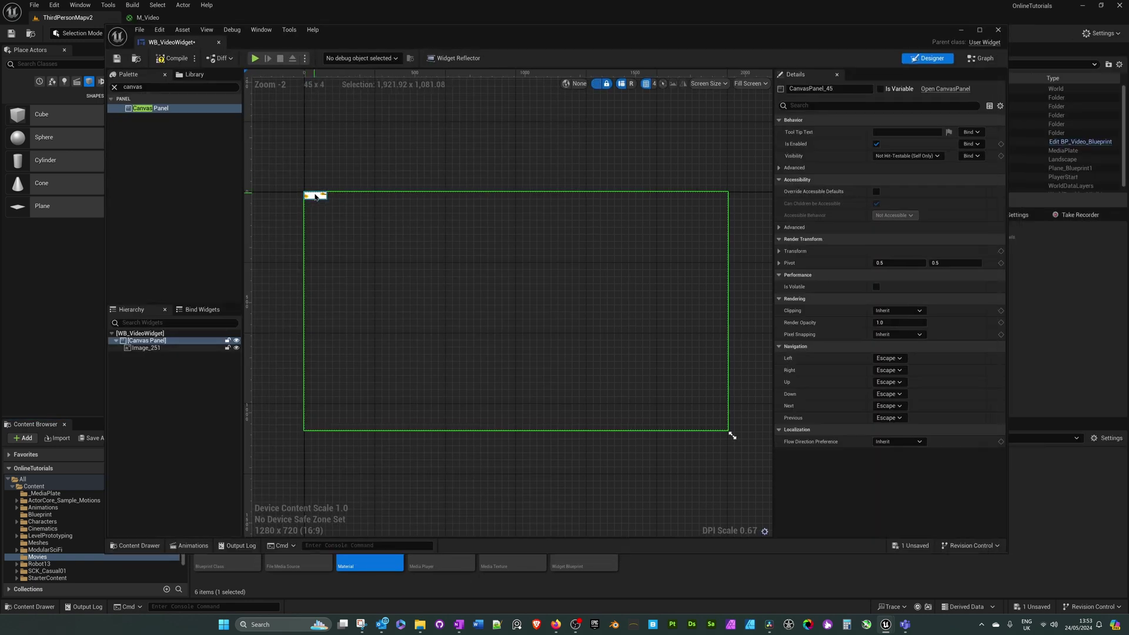
Step: Size the M_Video image to 1920 × 1080, anchor it full-stretch, and save WB_VideoWidget
{"action": "left_click", "coordinate": [315, 194]}
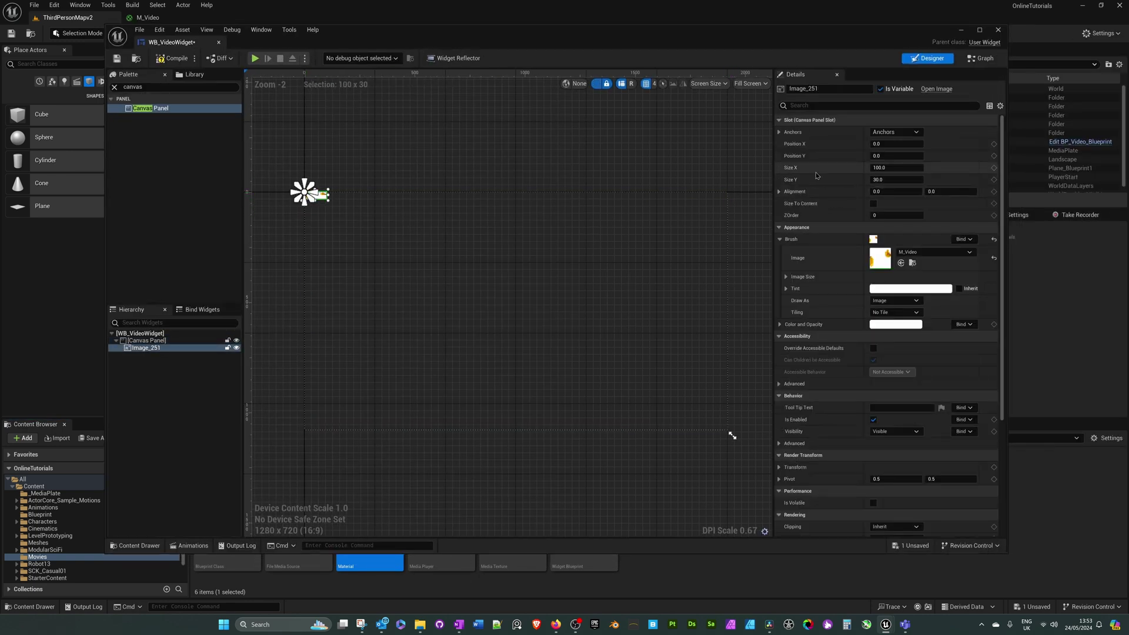
{"action": "left_click", "coordinate": [896, 170]}
{"action": "key", "text": "Tab"}
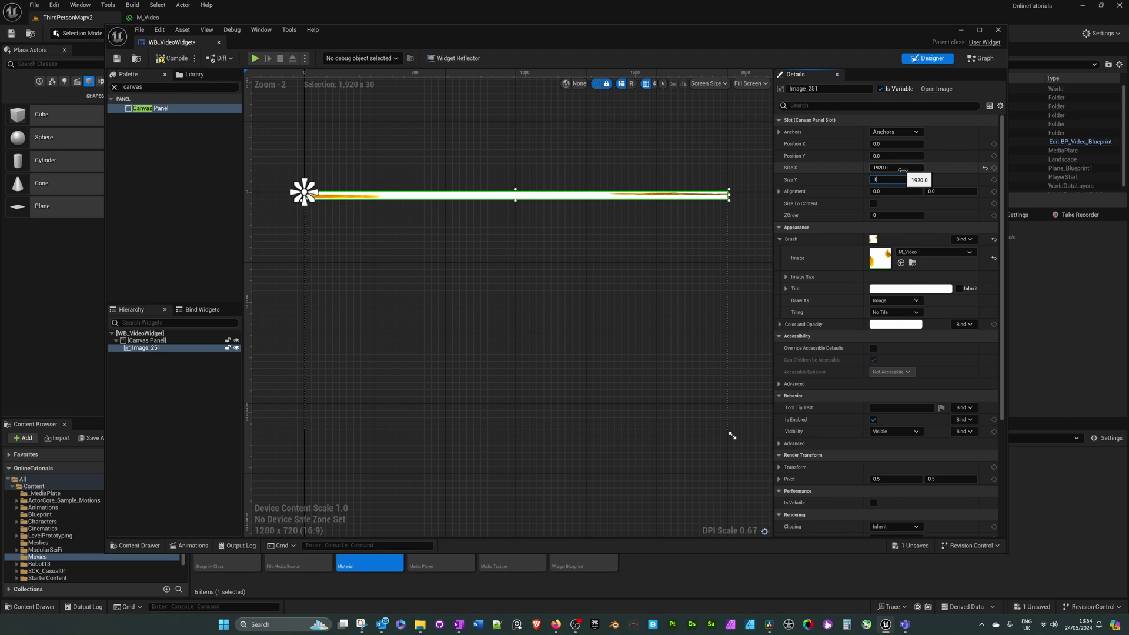
{"action": "key", "text": "Return"}
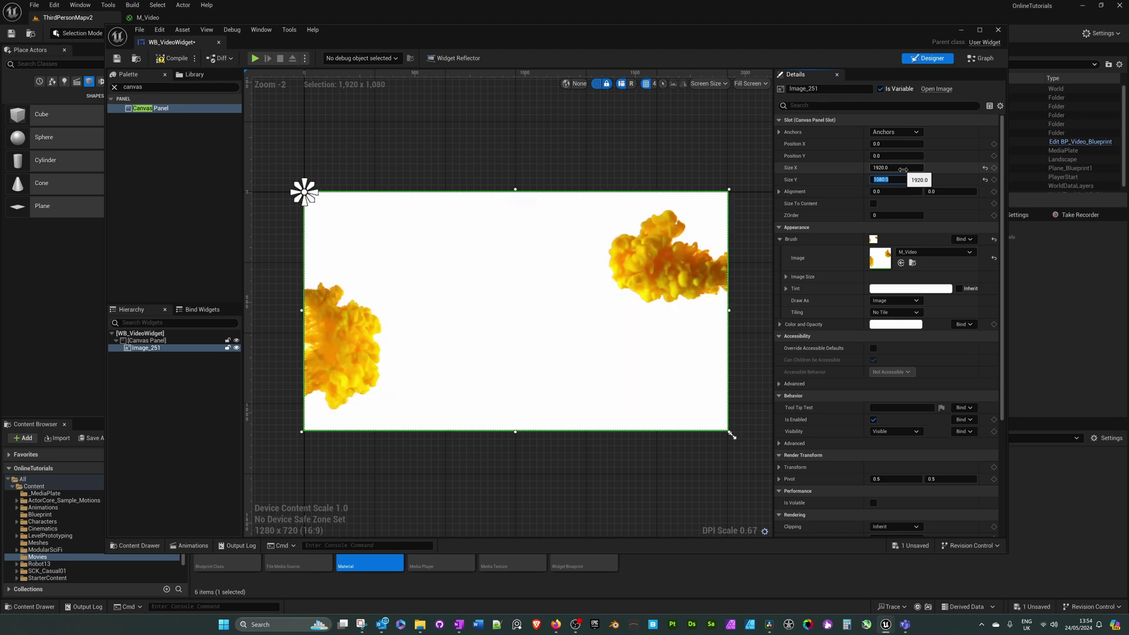
{"action": "left_click", "coordinate": [908, 134]}
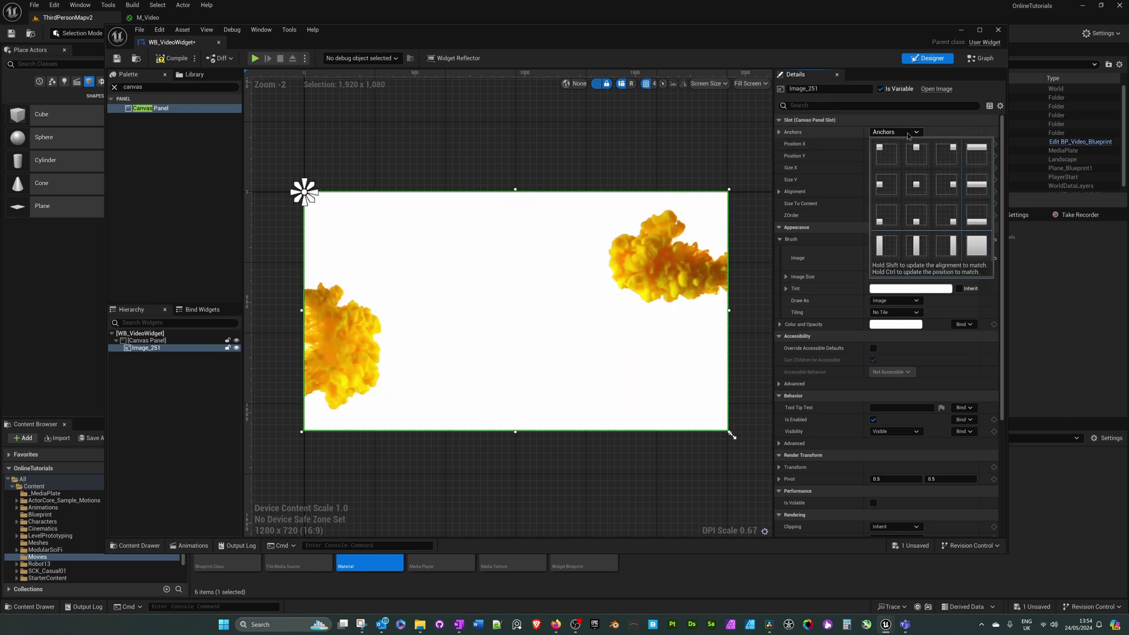
{"action": "left_click", "coordinate": [979, 246]}
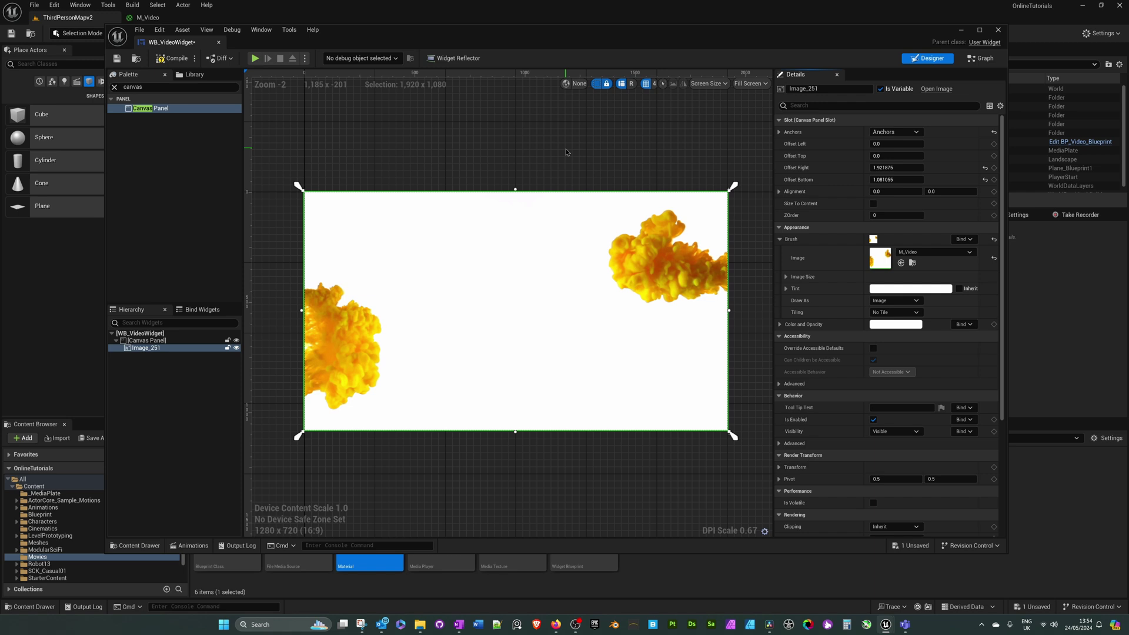
{"action": "left_click", "coordinate": [116, 58]}
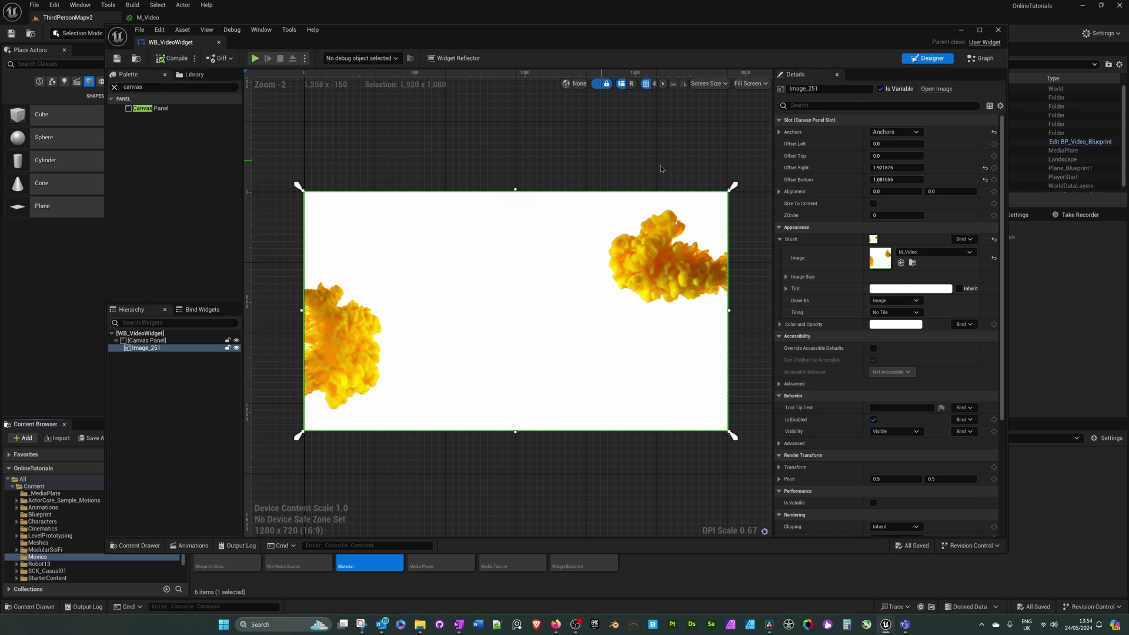
Step: In the widget's Event Graph, connect Event Construct to an Open Source node using Ink_Explosion
{"action": "left_click", "coordinate": [981, 58]}
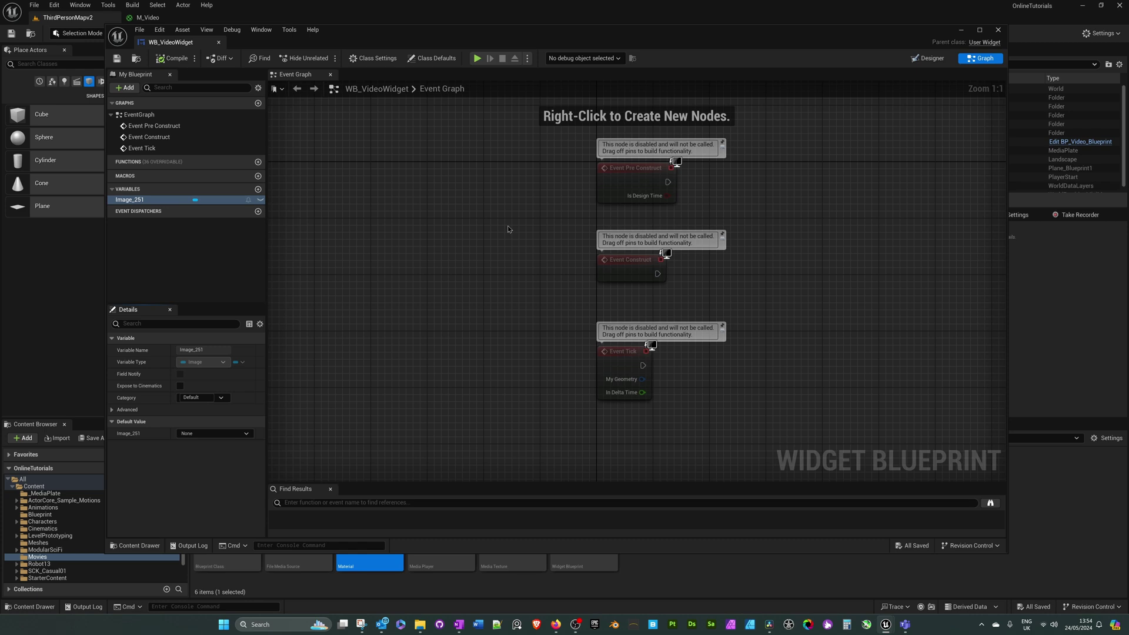
{"action": "right_click_drag", "start_coordinate": [509, 229], "coordinate": [317, 245]}
{"action": "left_click_drag", "start_coordinate": [468, 293], "coordinate": [633, 250]}
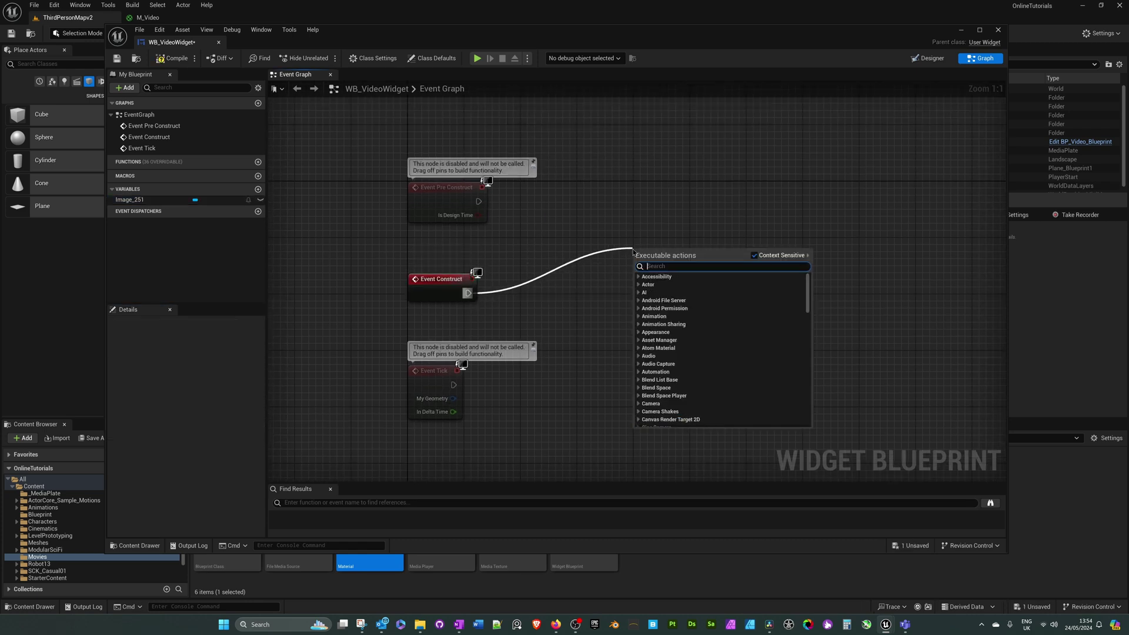
{"action": "type", "text": "open source"}
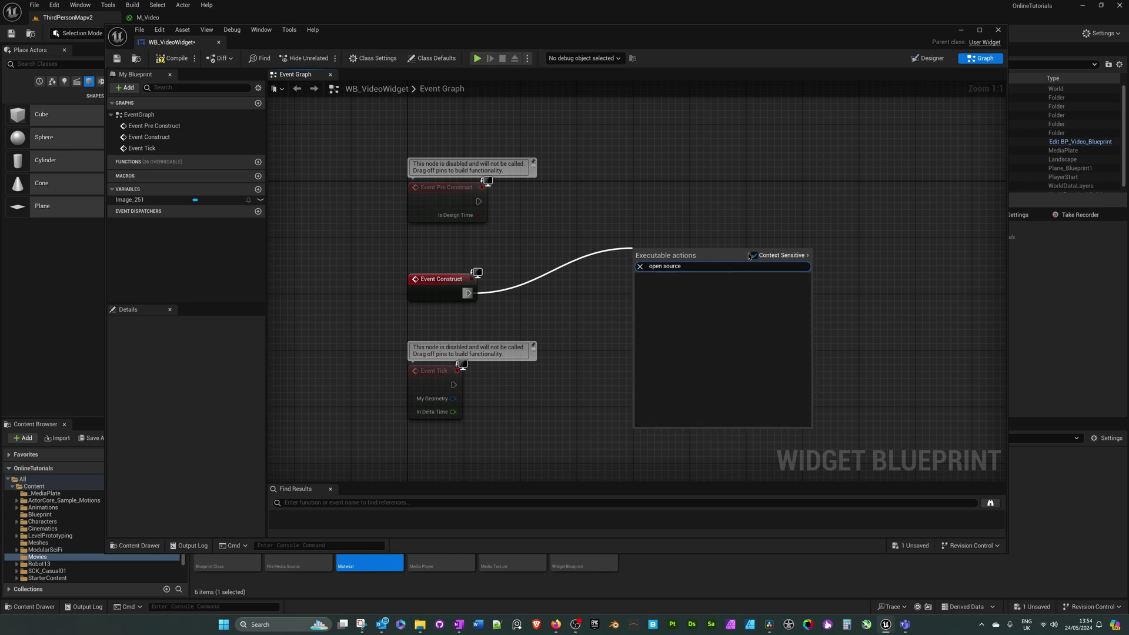
{"action": "left_click", "coordinate": [679, 288]}
{"action": "left_click_drag", "start_coordinate": [681, 263], "coordinate": [681, 284]}
{"action": "left_click", "coordinate": [667, 331]}
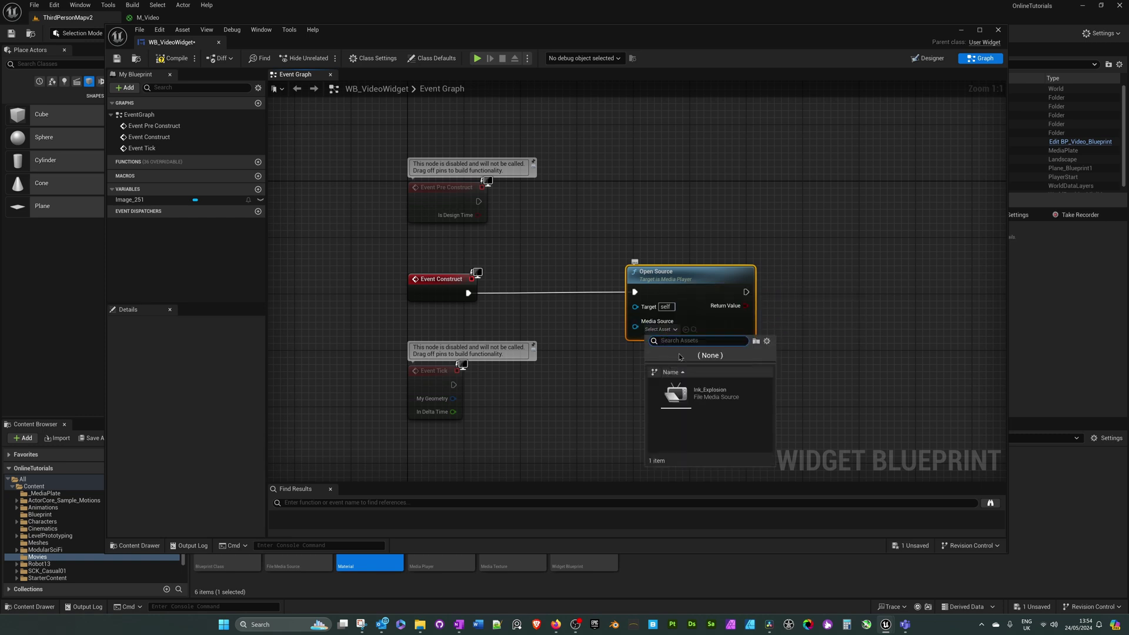
{"action": "left_click", "coordinate": [700, 393]}
{"action": "left_click_drag", "start_coordinate": [429, 382], "coordinate": [428, 446]}
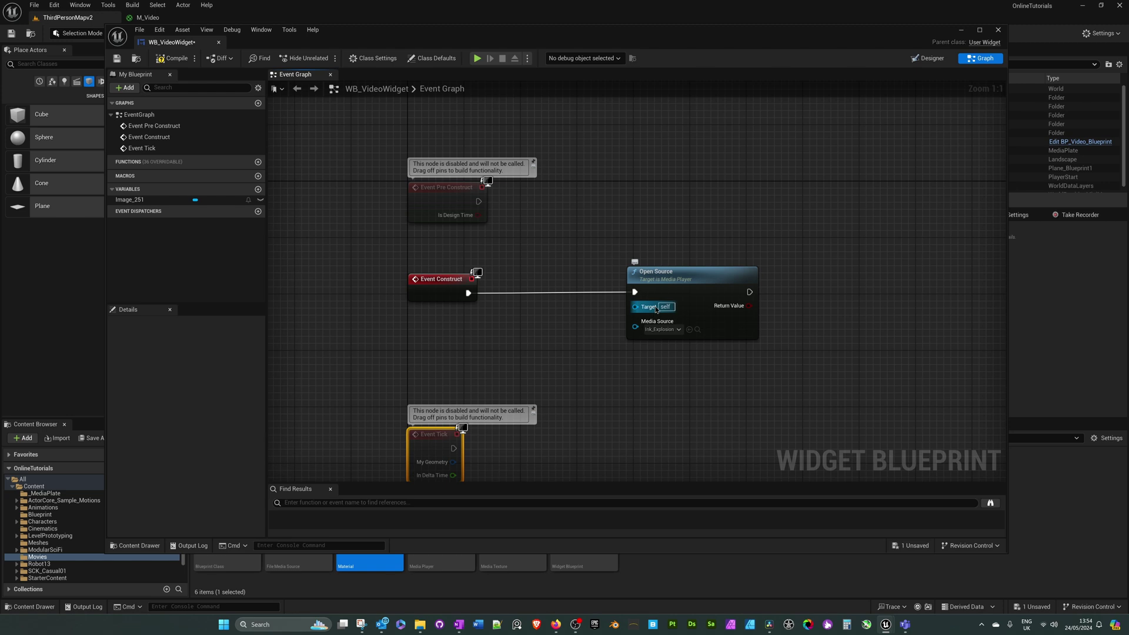
Step: Add a MediaPlayer variable of type Media Player Object Reference and feed its getter into Open Source's Target
{"action": "left_click", "coordinate": [258, 190]}
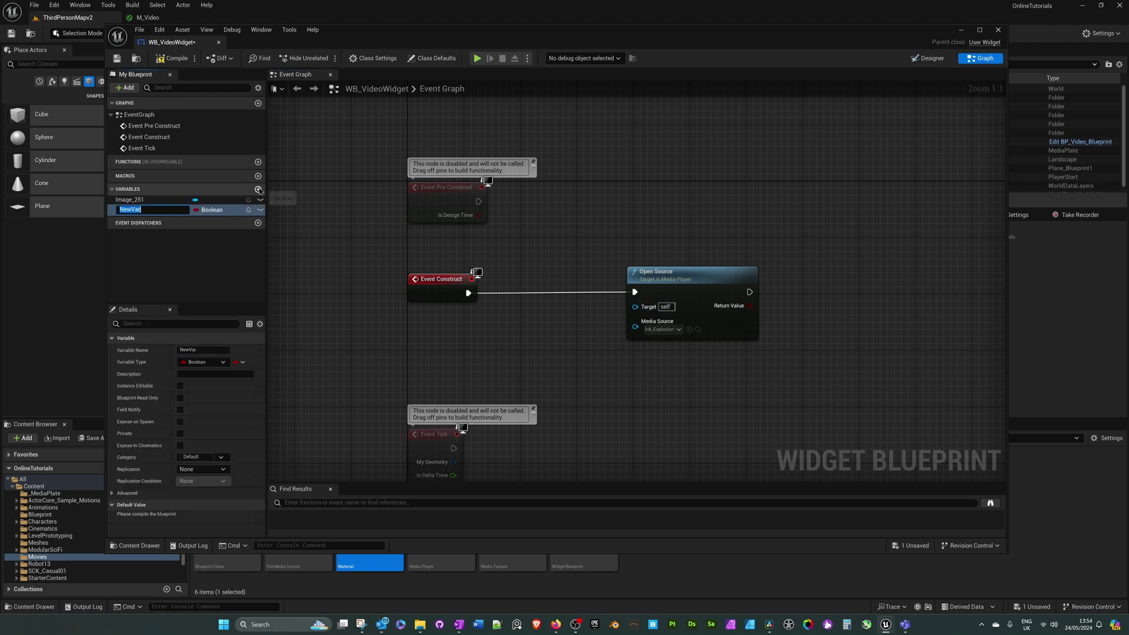
{"action": "type", "text": "MediaPlaye"}
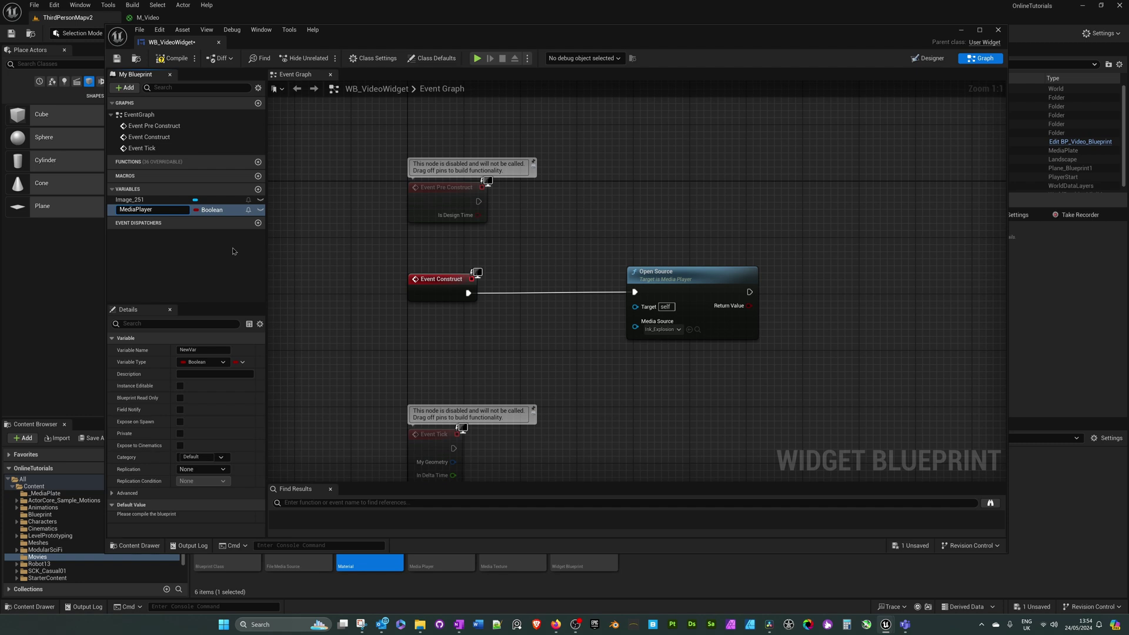
{"action": "key", "text": "Return"}
{"action": "left_click", "coordinate": [213, 210]}
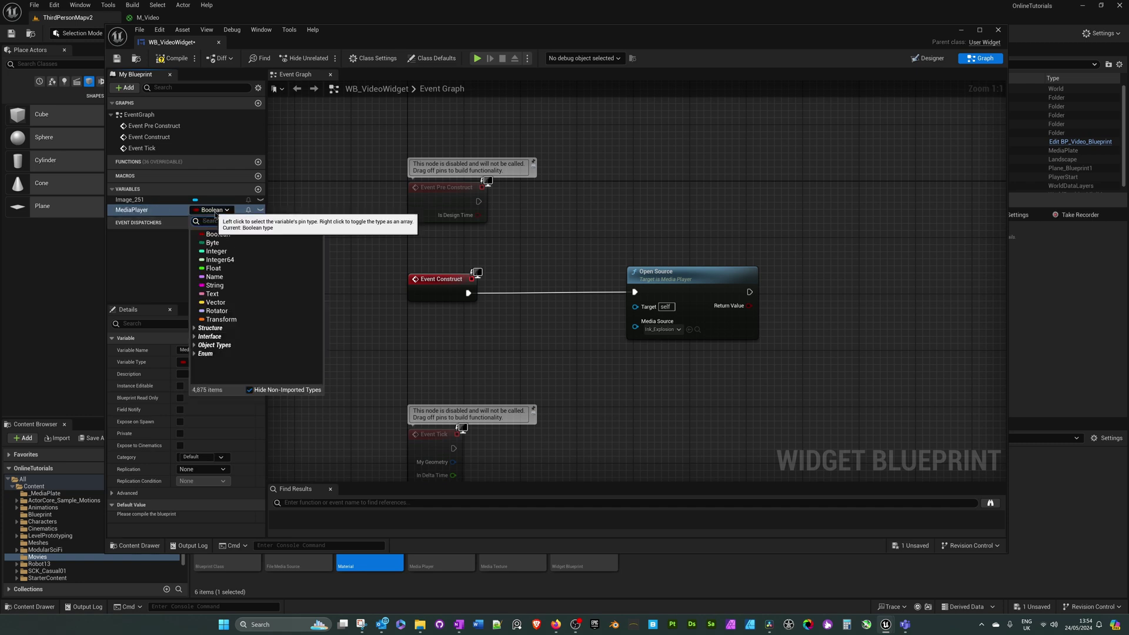
{"action": "type", "text": "media"}
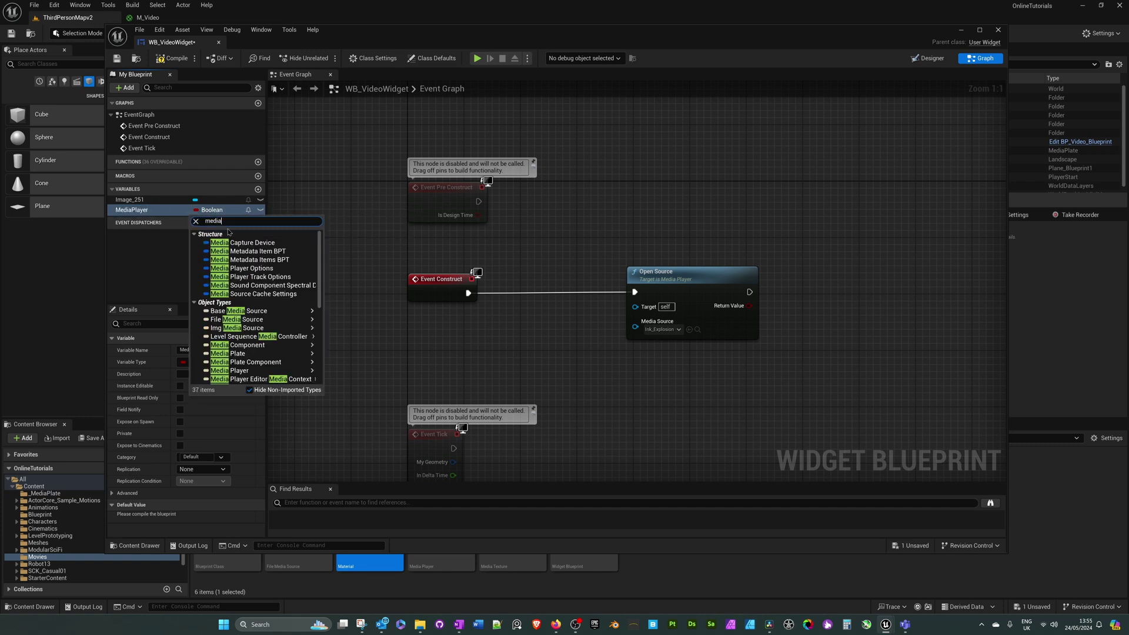
{"action": "mouse_move", "coordinate": [240, 374]}
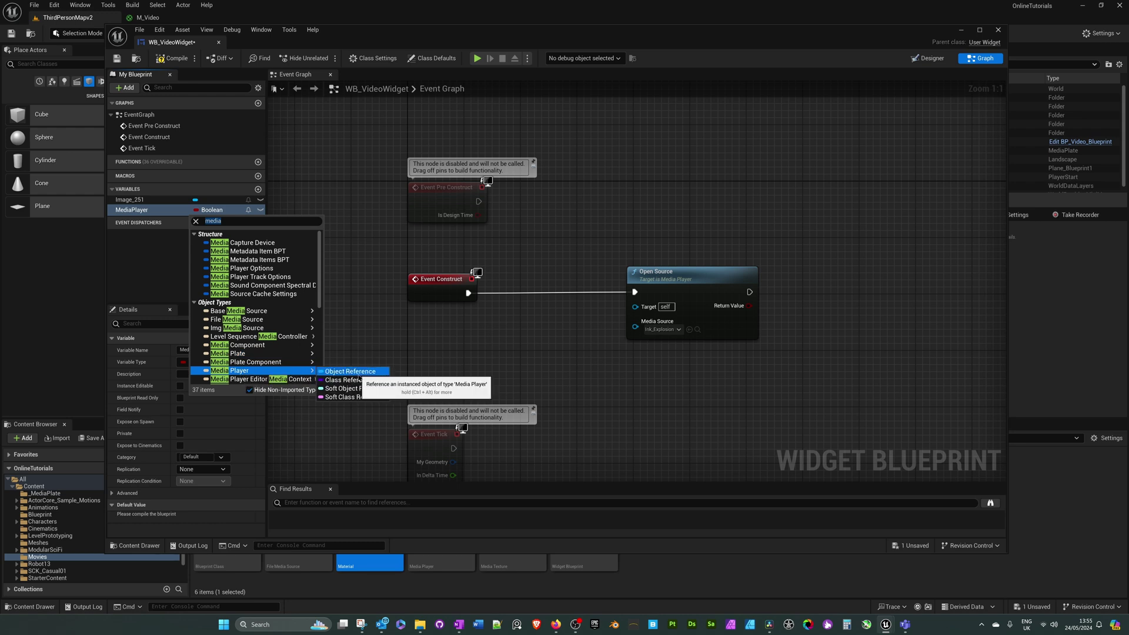
{"action": "left_click", "coordinate": [353, 371]}
{"action": "left_click_drag", "start_coordinate": [135, 210], "coordinate": [636, 306]}
{"action": "left_click", "coordinate": [528, 351]}
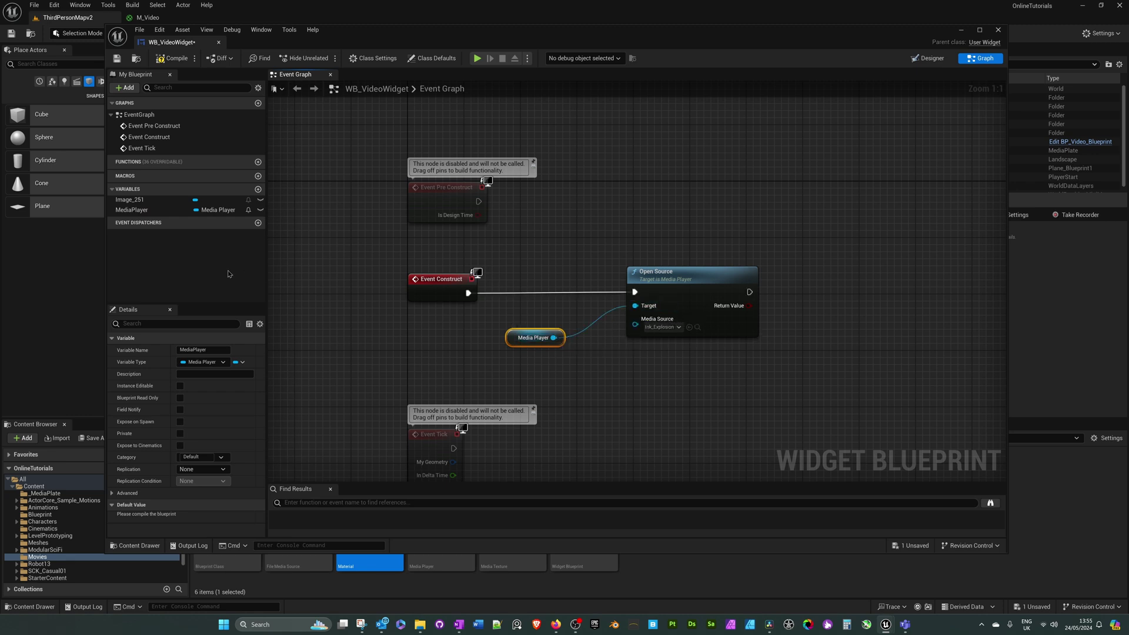
Step: Compile, set the MediaPlayer variable's default to MP_Video, and save the widget blueprint
{"action": "left_click", "coordinate": [172, 58]}
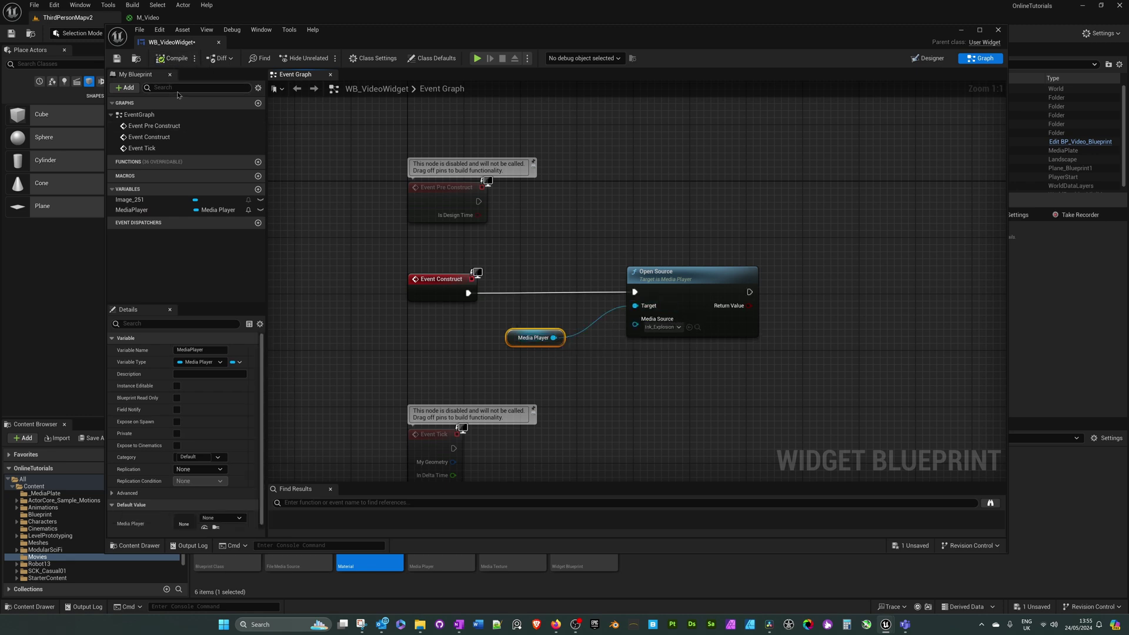
{"action": "left_click", "coordinate": [136, 211]}
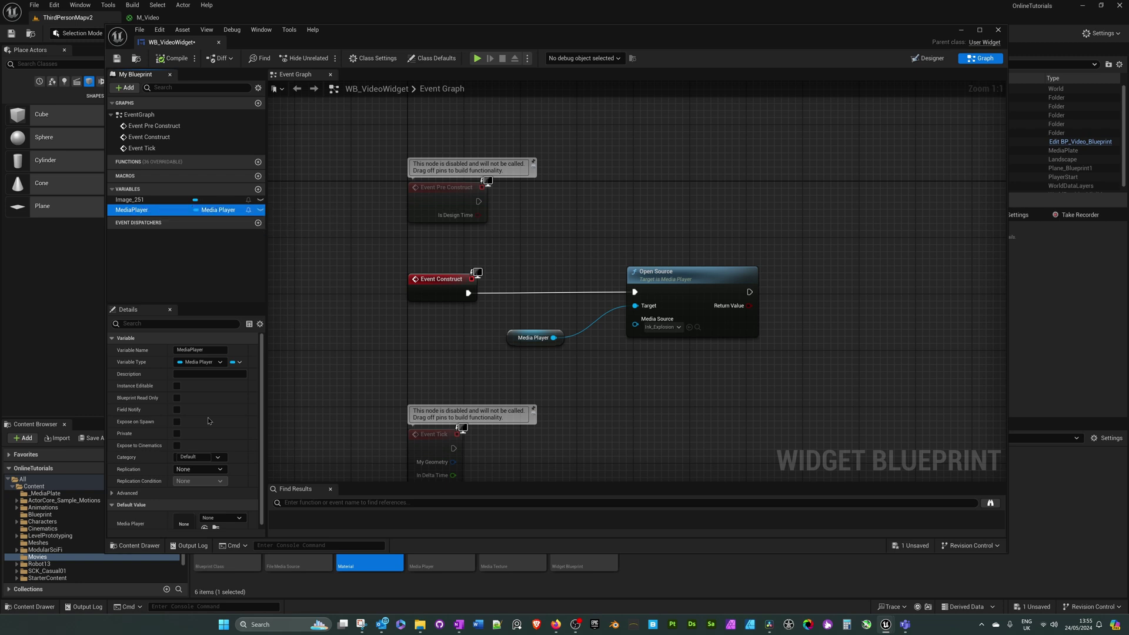
{"action": "scroll", "coordinate": [134, 504], "scroll_direction": "down", "scroll_amount": 1}
{"action": "left_click", "coordinate": [221, 511]}
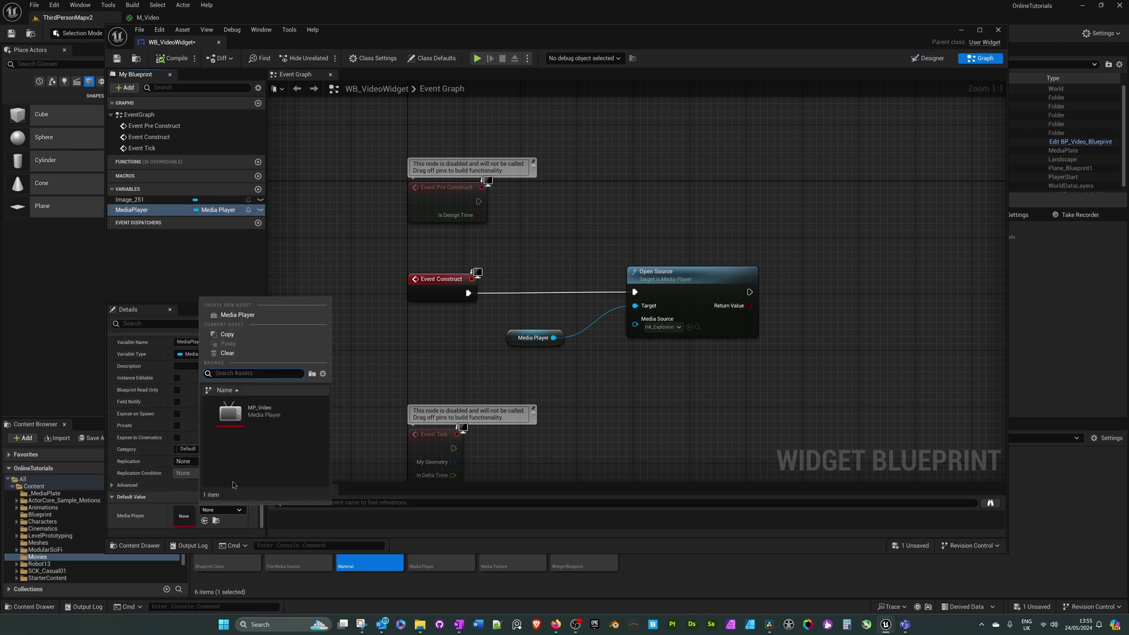
{"action": "left_click", "coordinate": [254, 417]}
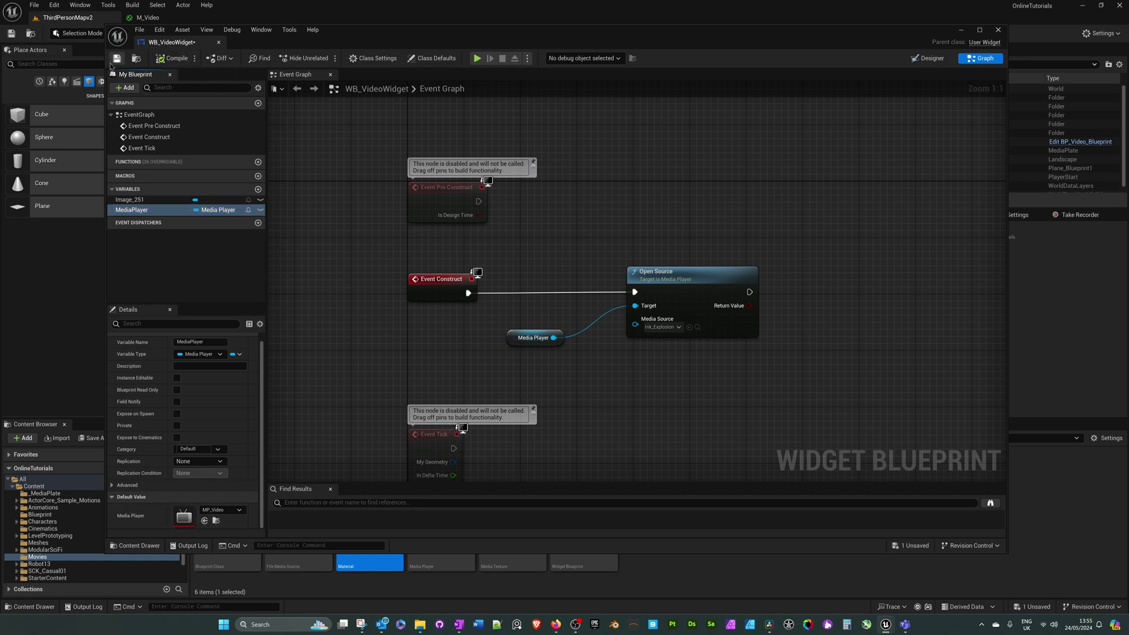
{"action": "left_click", "coordinate": [117, 59]}
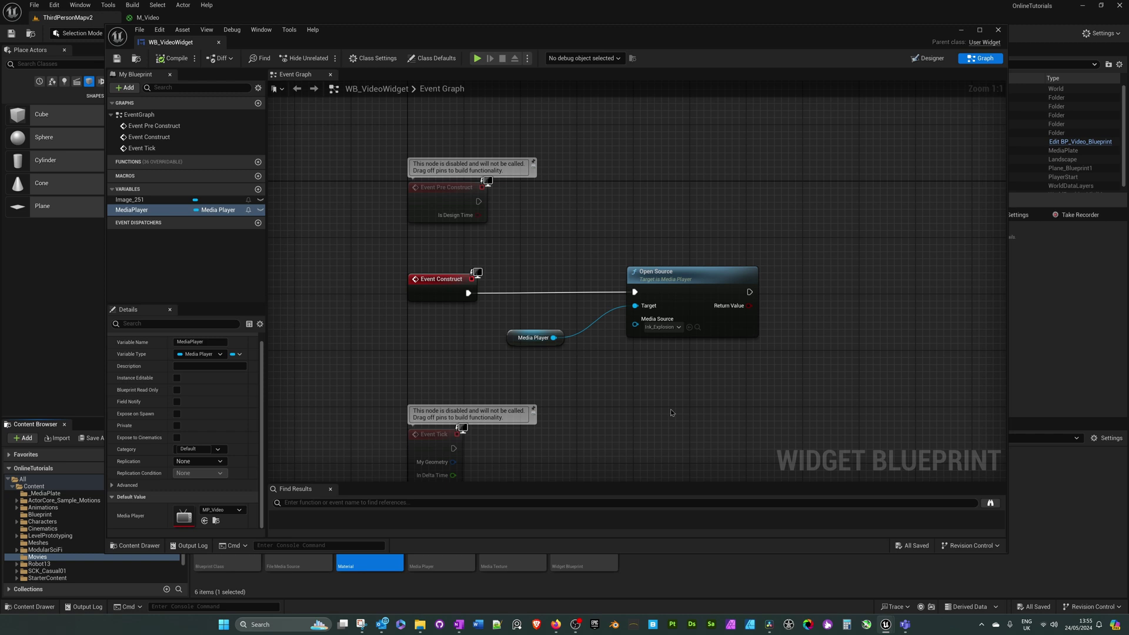
Step: Dock the widget editor and return to the ThirdPersonMapv2 level's Movies folder
{"action": "left_click_drag", "start_coordinate": [165, 47], "coordinate": [167, 21]}
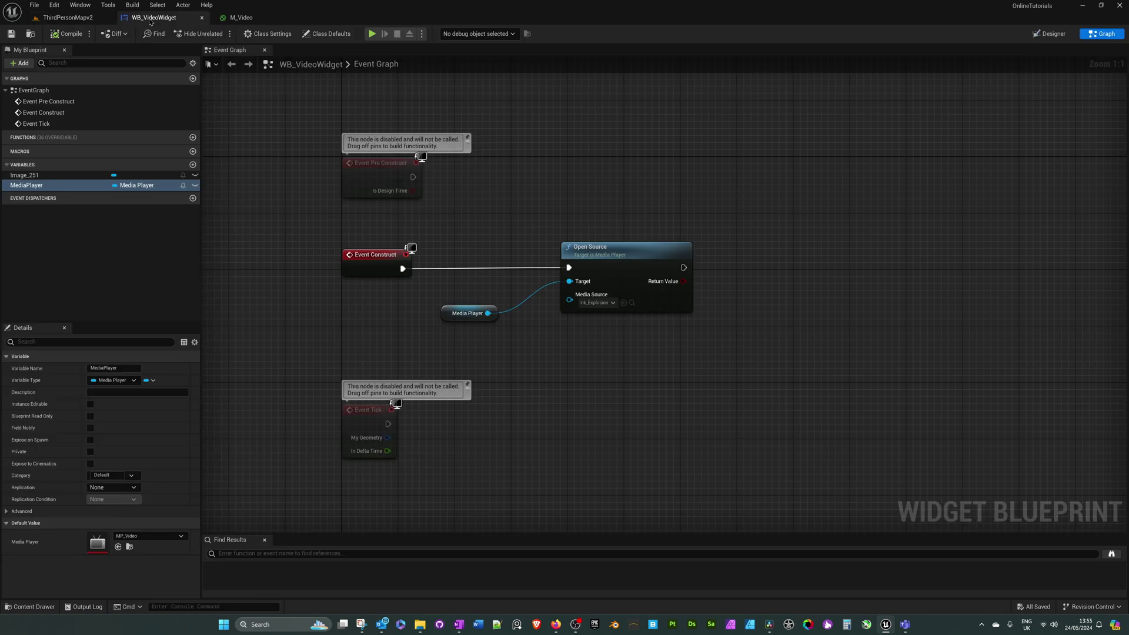
{"action": "left_click", "coordinate": [64, 22]}
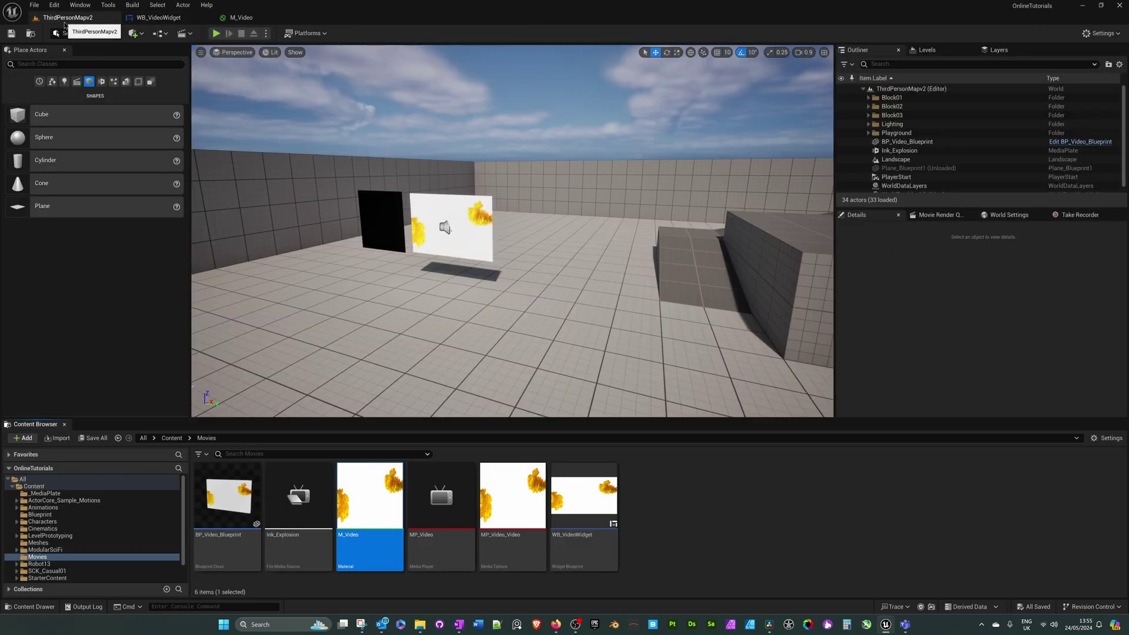
{"action": "left_click", "coordinate": [703, 518]}
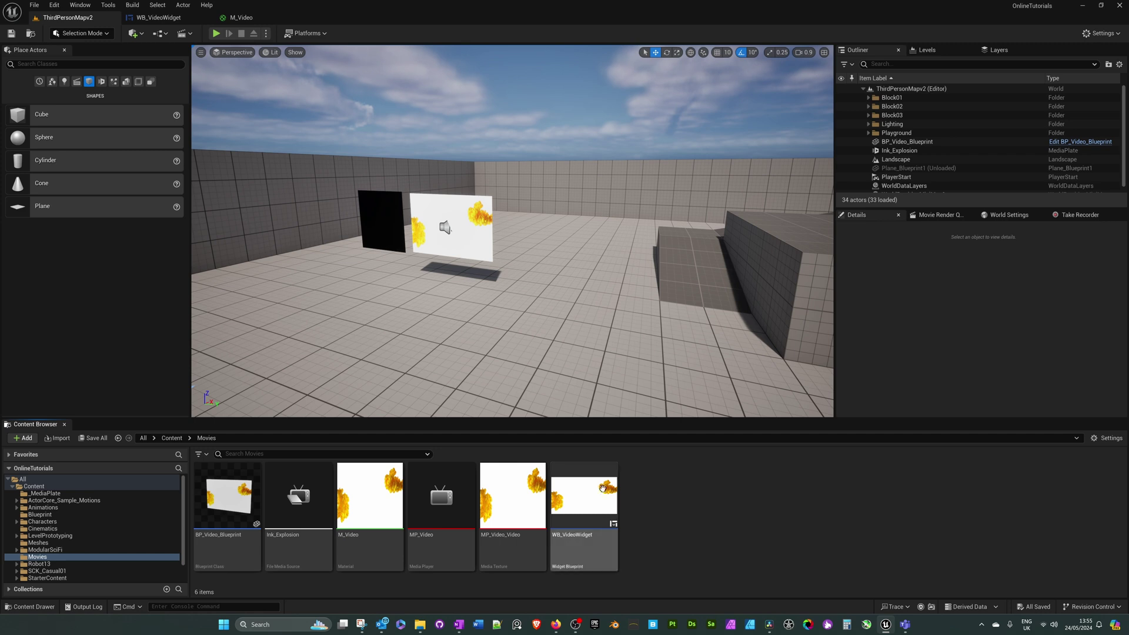
Step: Create an Actor-based Blueprint Class named BP_VideoWidget and open it for editing
{"action": "right_click", "coordinate": [679, 503]}
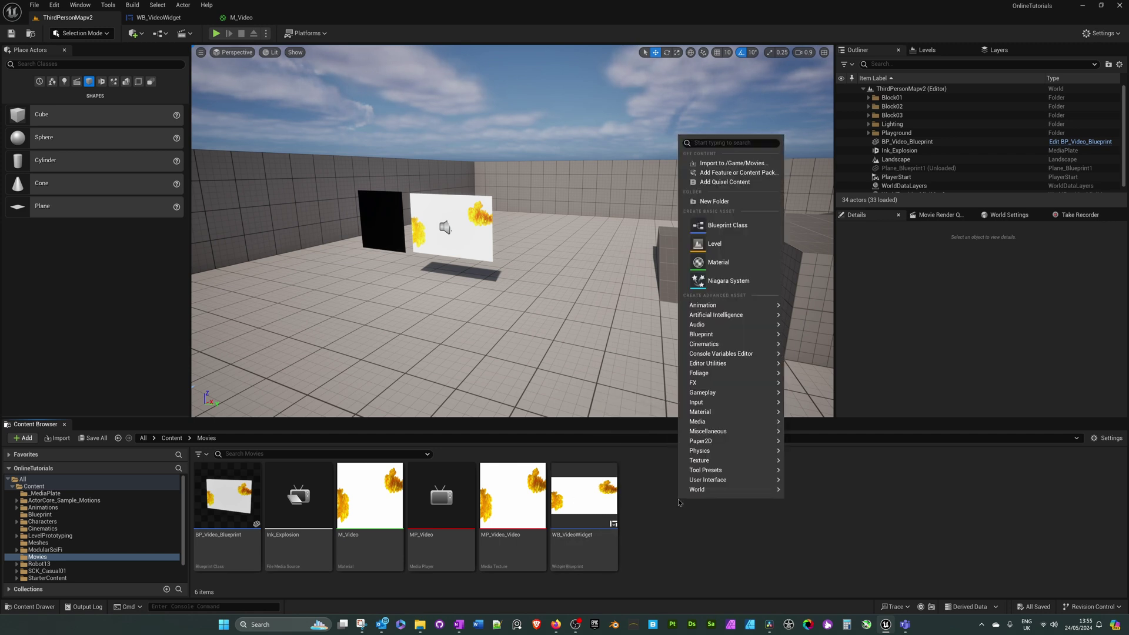
{"action": "left_click", "coordinate": [720, 226]}
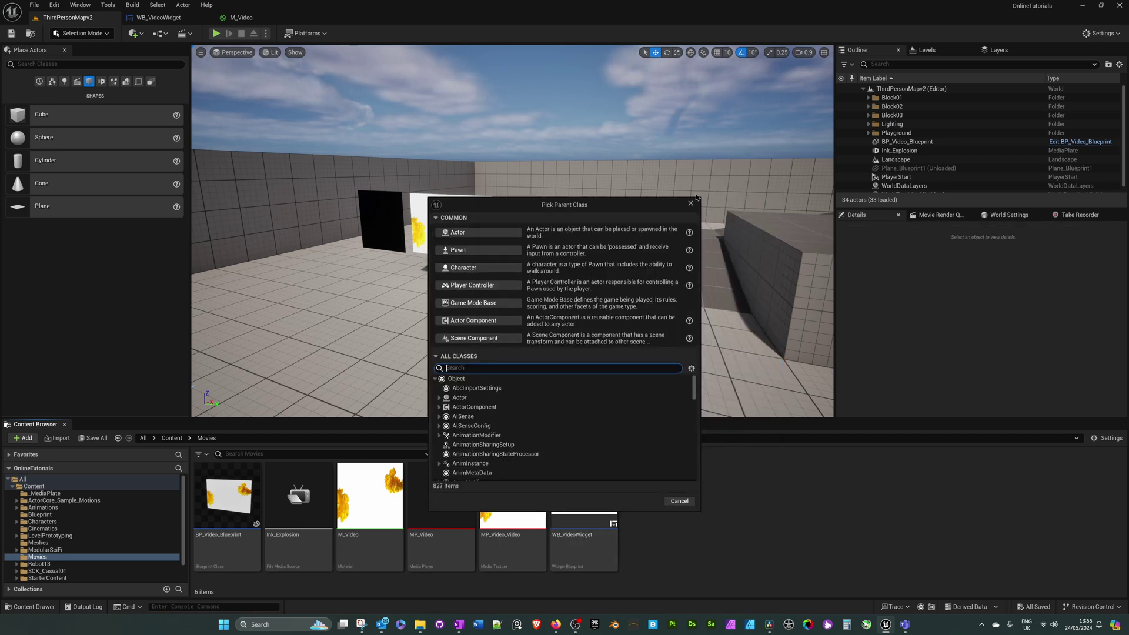
{"action": "left_click", "coordinate": [473, 234]}
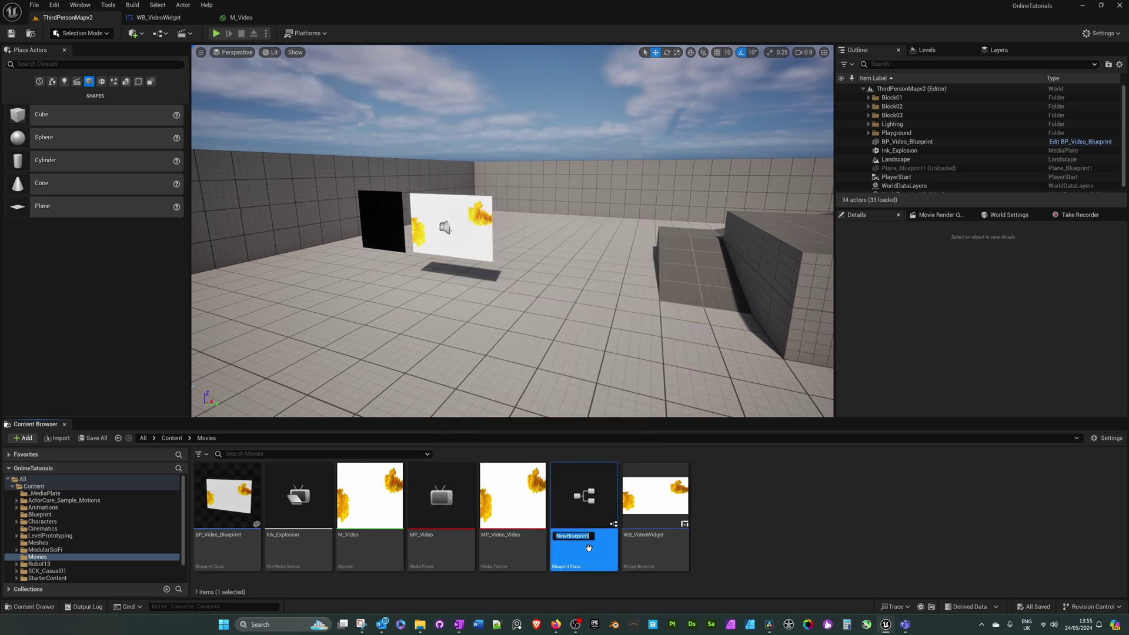
{"action": "type", "text": "BP_VideoWidget"}
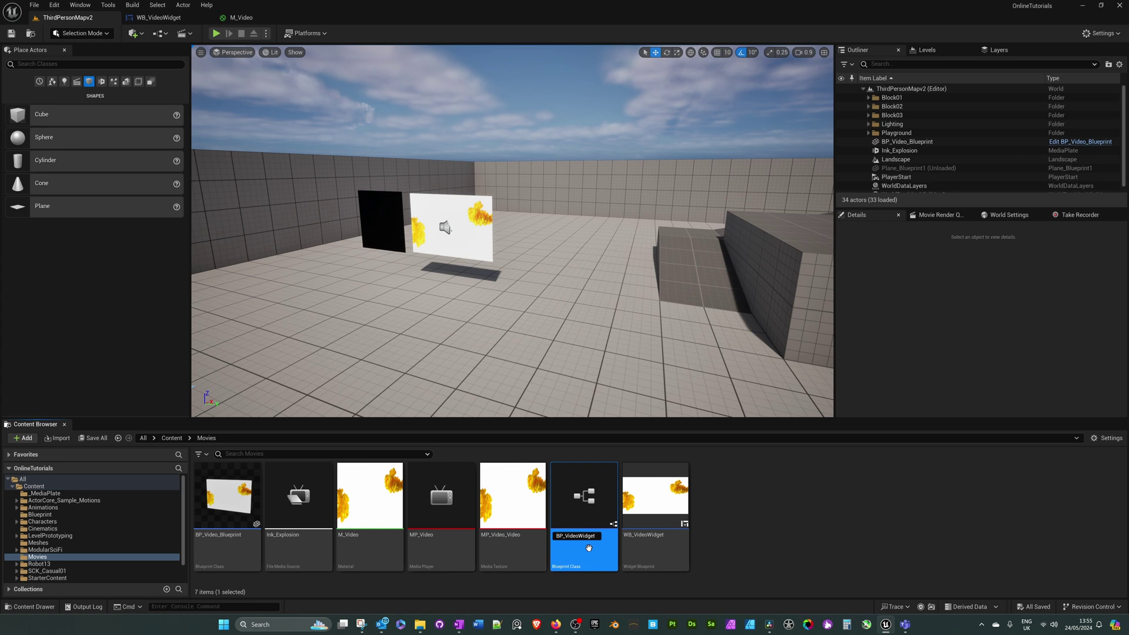
{"action": "key", "text": "Return"}
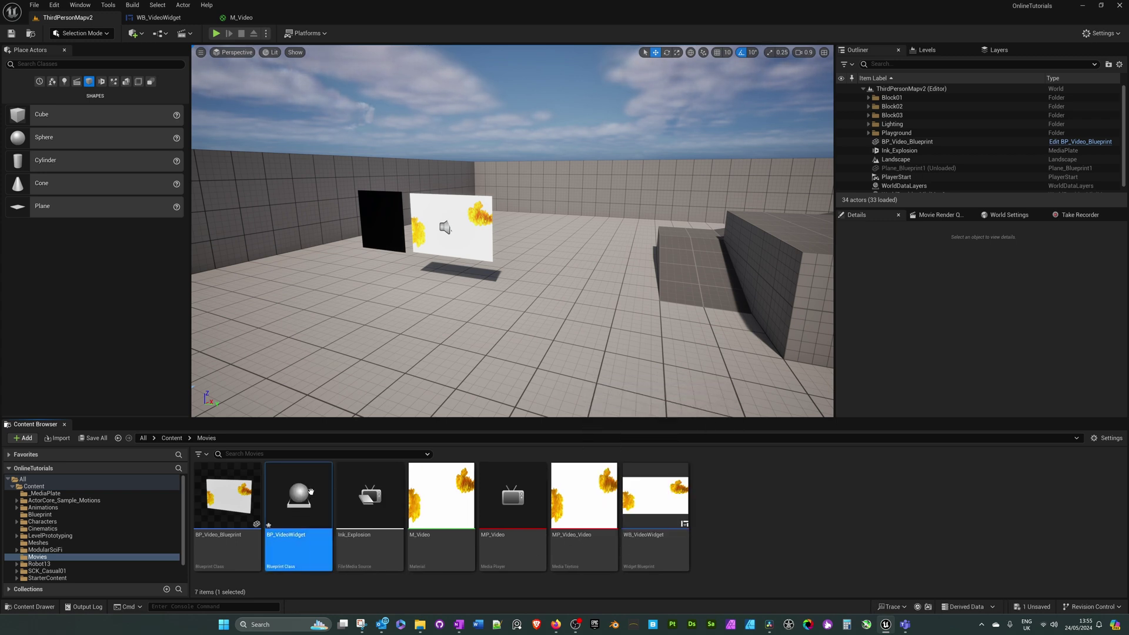
{"action": "double_click", "coordinate": [310, 491]}
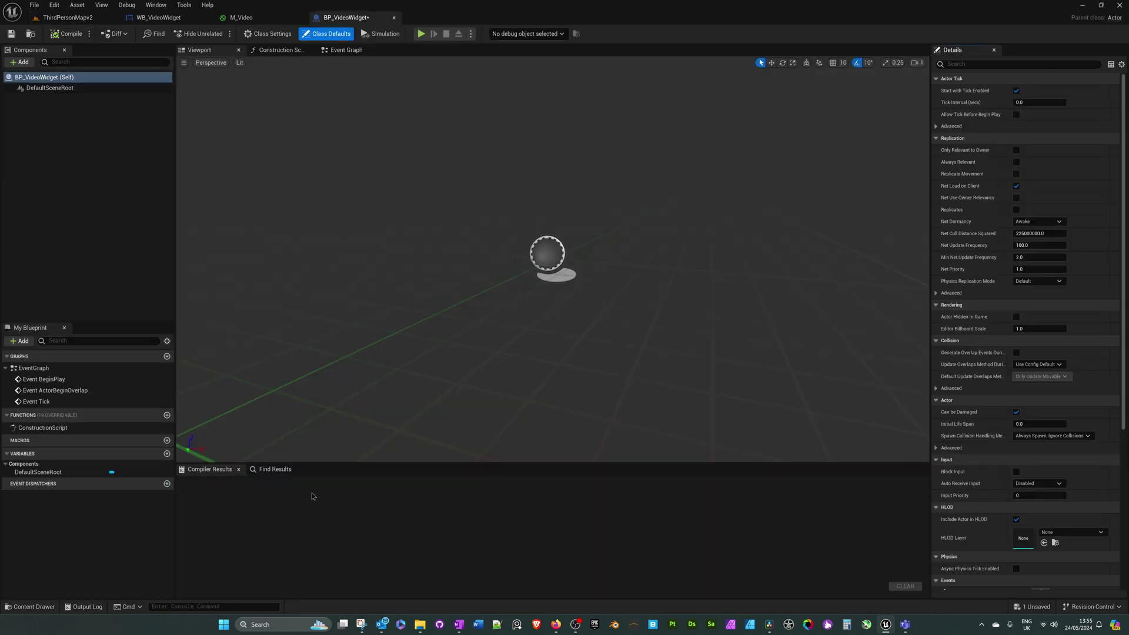
Step: Add a Box Collision component to BP_VideoWidget
{"action": "left_click", "coordinate": [21, 62]}
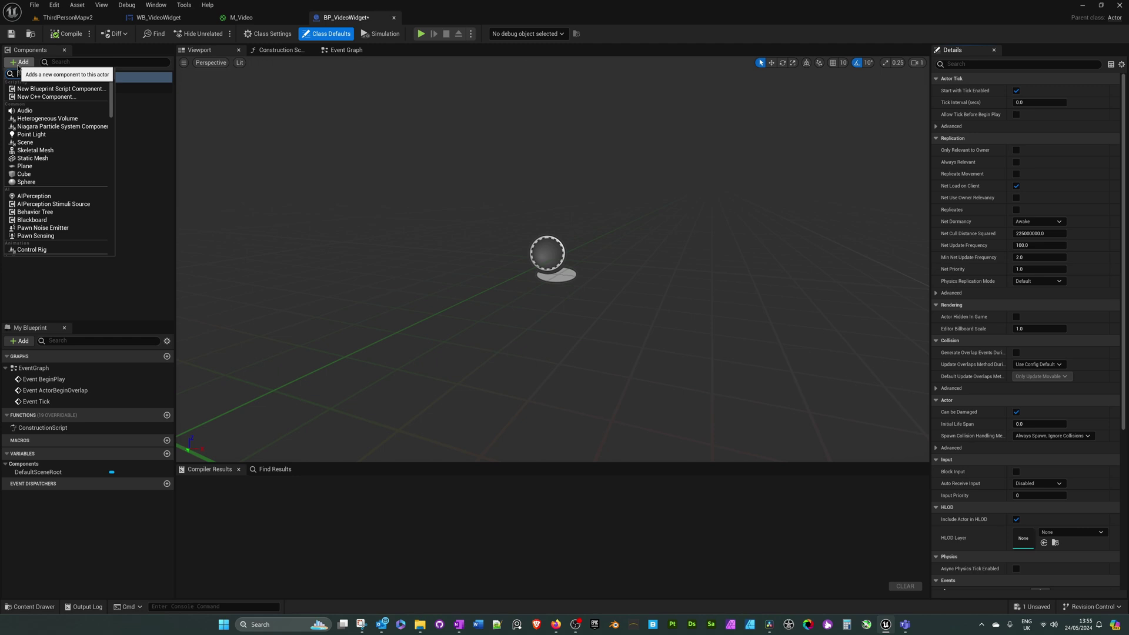
{"action": "type", "text": "collsio"}
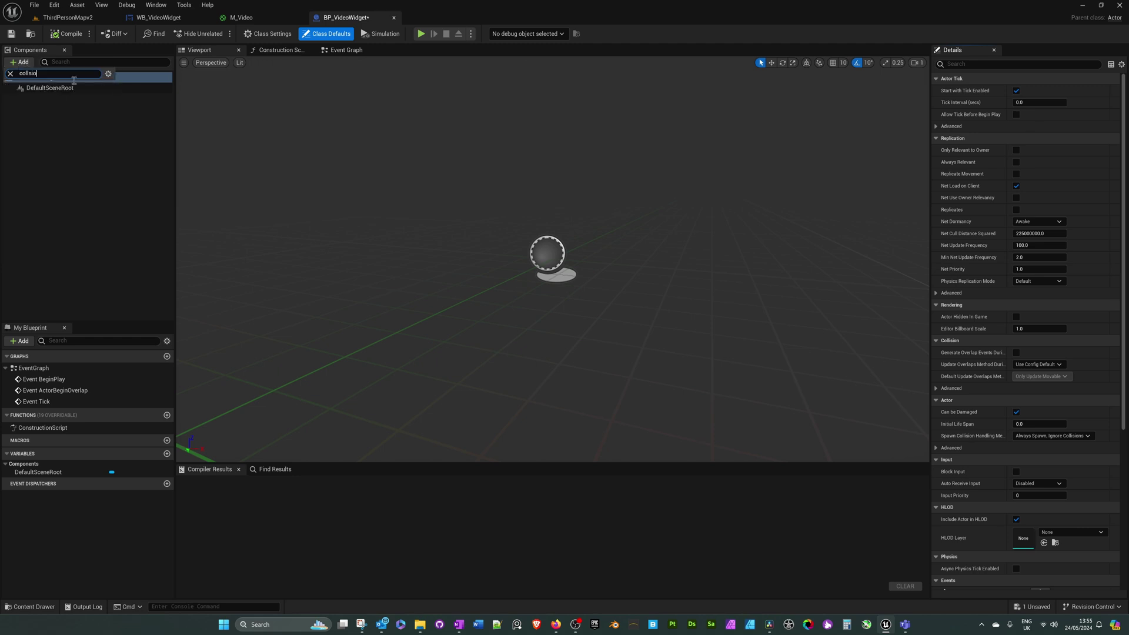
{"action": "key", "text": "BackSpace"}
{"action": "key", "text": "BackSpace"}
{"action": "type", "text": "ision"}
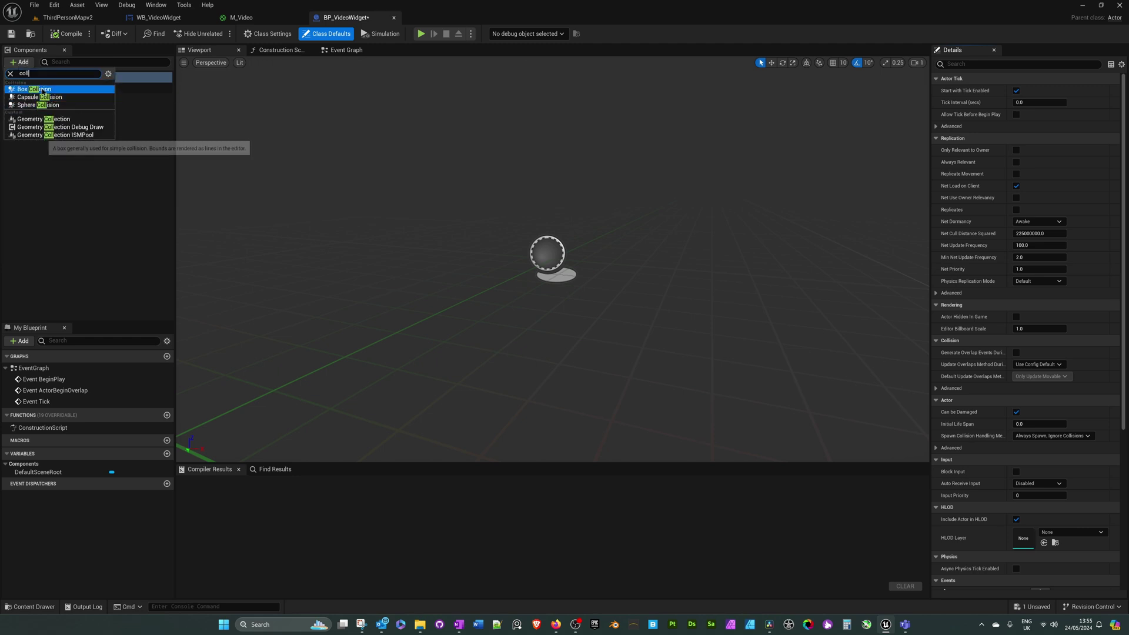
{"action": "left_click", "coordinate": [44, 96]}
{"action": "left_click", "coordinate": [85, 156]}
{"action": "left_click", "coordinate": [38, 99]}
Step: Scale the box to about 5.87 on X, 4.52 on Y and 3.81 on Z
{"action": "key", "text": "s"}
{"action": "right_click_drag", "start_coordinate": [364, 223], "coordinate": [406, 221]}
{"action": "mouse_move", "coordinate": [583, 303]}
{"action": "right_mouse_down"}
{"action": "mouse_move", "coordinate": [530, 302]}
{"action": "mouse_move", "coordinate": [583, 302]}
{"action": "right_mouse_up"}
{"action": "key", "text": "w"}
{"action": "key", "text": "r"}
{"action": "left_click_drag", "start_coordinate": [588, 268], "coordinate": [730, 268]}
{"action": "key", "text": "s"}
{"action": "right_click_drag", "start_coordinate": [611, 268], "coordinate": [644, 265]}
{"action": "left_click_drag", "start_coordinate": [523, 271], "coordinate": [459, 303]}
{"action": "left_click_drag", "start_coordinate": [541, 248], "coordinate": [540, 189]}
Step: Raise the box to Z 126.73 and stretch its X scale further to 7.70
{"action": "key", "text": "w"}
{"action": "left_click_drag", "start_coordinate": [534, 254], "coordinate": [527, 157]}
{"action": "scroll", "coordinate": [531, 226], "scroll_direction": "down", "scroll_amount": 4}
{"action": "key", "text": "s"}
{"action": "mouse_move", "coordinate": [558, 237]}
{"action": "right_mouse_down"}
{"action": "mouse_move", "coordinate": [558, 223]}
{"action": "mouse_move", "coordinate": [558, 253]}
{"action": "mouse_move", "coordinate": [558, 238]}
{"action": "right_mouse_up"}
{"action": "key", "text": "w"}
{"action": "key", "text": "e"}
{"action": "key", "text": "r"}
{"action": "left_click_drag", "start_coordinate": [539, 247], "coordinate": [440, 258]}
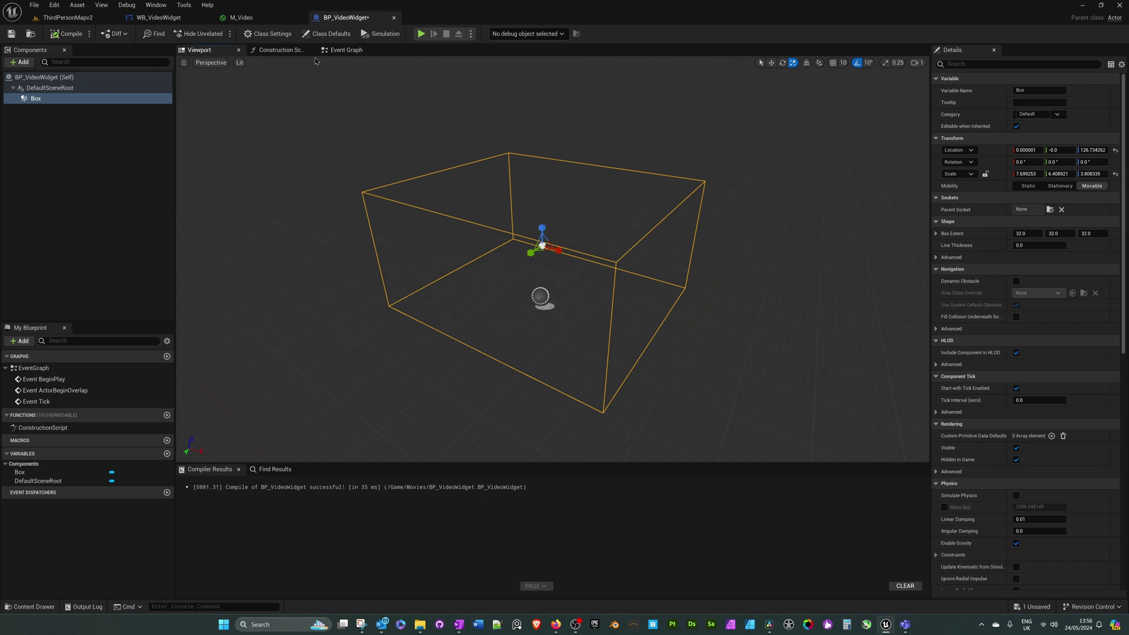
Step: Add an OnComponentBeginOverlap event for the Box in the Event Graph
{"action": "left_click", "coordinate": [341, 51]}
{"action": "right_click_drag", "start_coordinate": [364, 155], "coordinate": [346, 181]}
{"action": "right_click", "coordinate": [48, 100]}
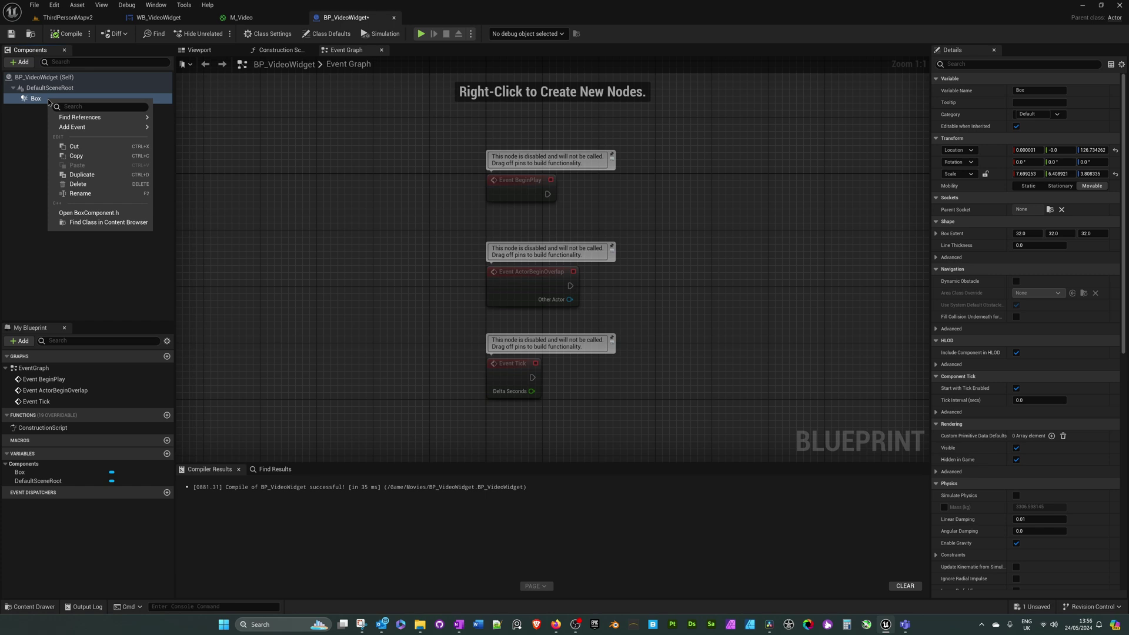
{"action": "right_click", "coordinate": [30, 100]}
{"action": "mouse_move", "coordinate": [76, 125]}
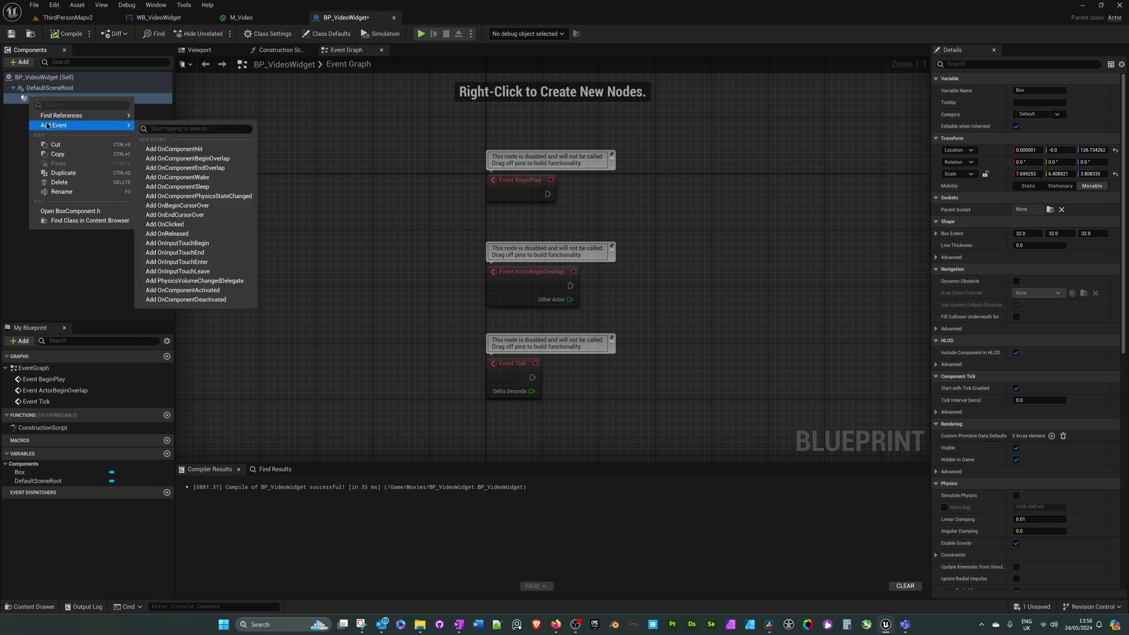
{"action": "left_click", "coordinate": [183, 159]}
{"action": "right_click_drag", "start_coordinate": [569, 236], "coordinate": [364, 237]}
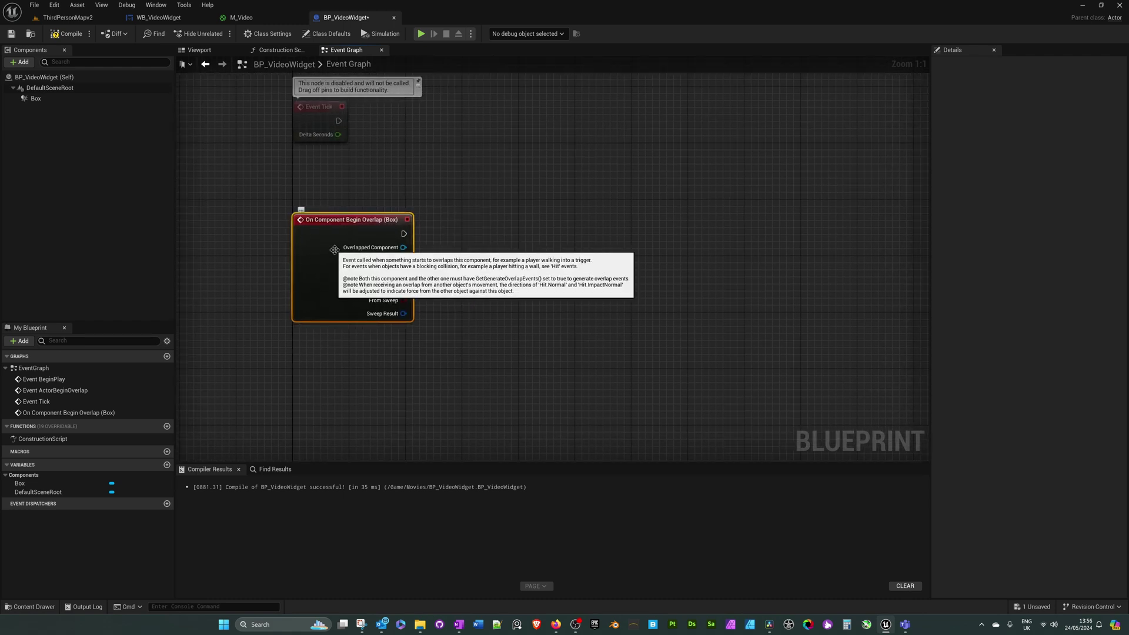
Step: Wire a Create Widget node with class WB_VideoWidget to the begin-overlap event
{"action": "left_click_drag", "start_coordinate": [404, 234], "coordinate": [588, 211]}
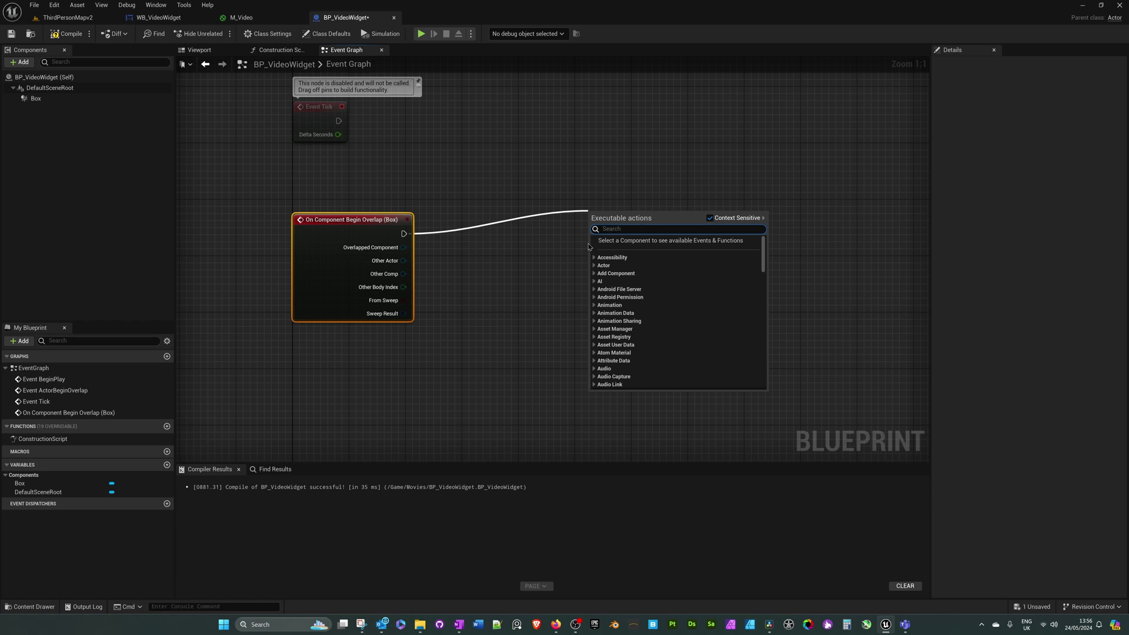
{"action": "type", "text": "create widget"}
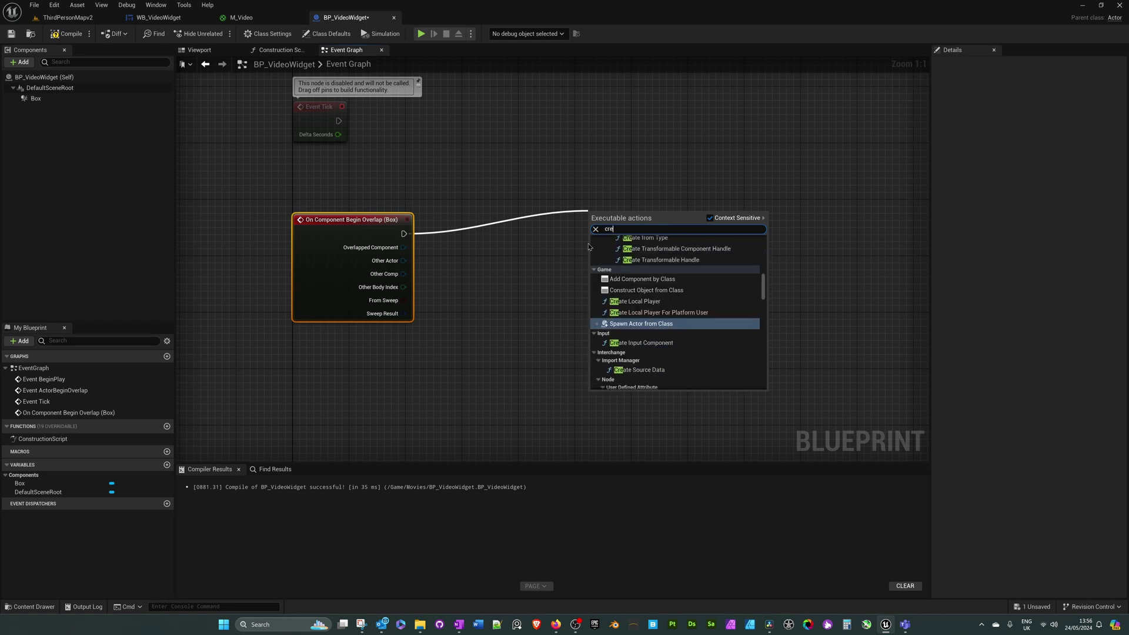
{"action": "key", "text": "Return"}
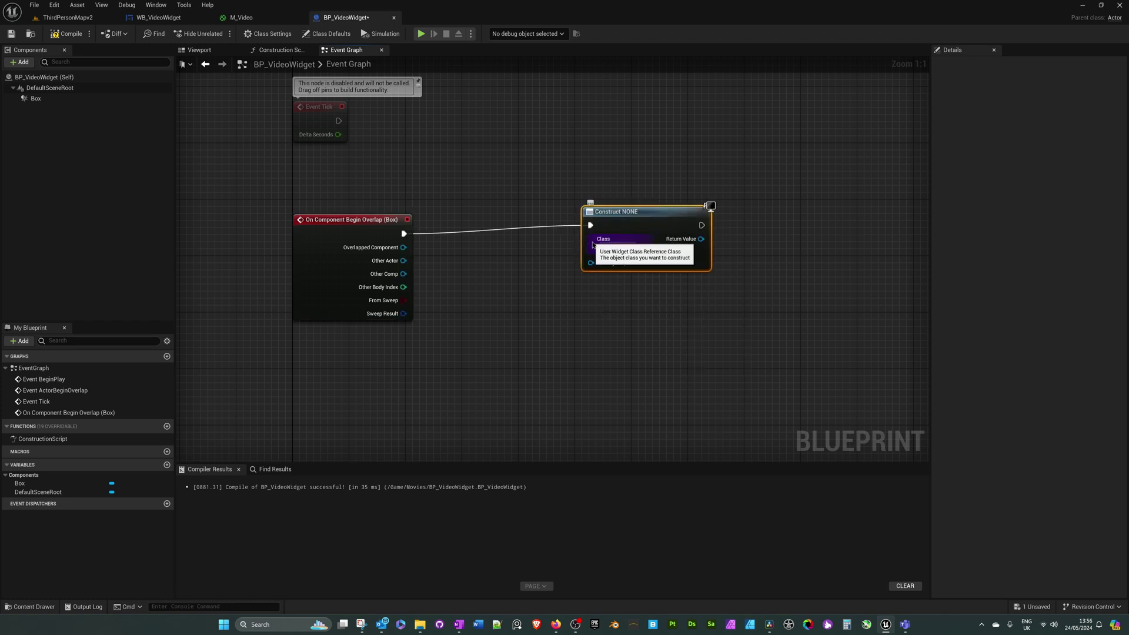
{"action": "left_click_drag", "start_coordinate": [619, 220], "coordinate": [591, 226]}
{"action": "left_click", "coordinate": [591, 259]}
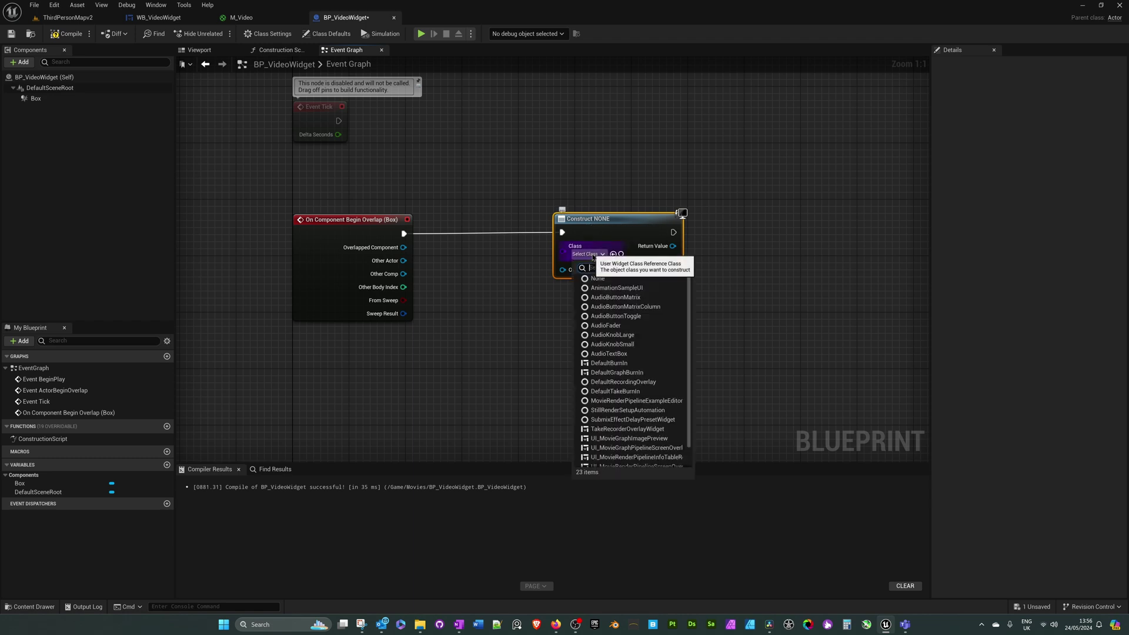
{"action": "type", "text": "video"}
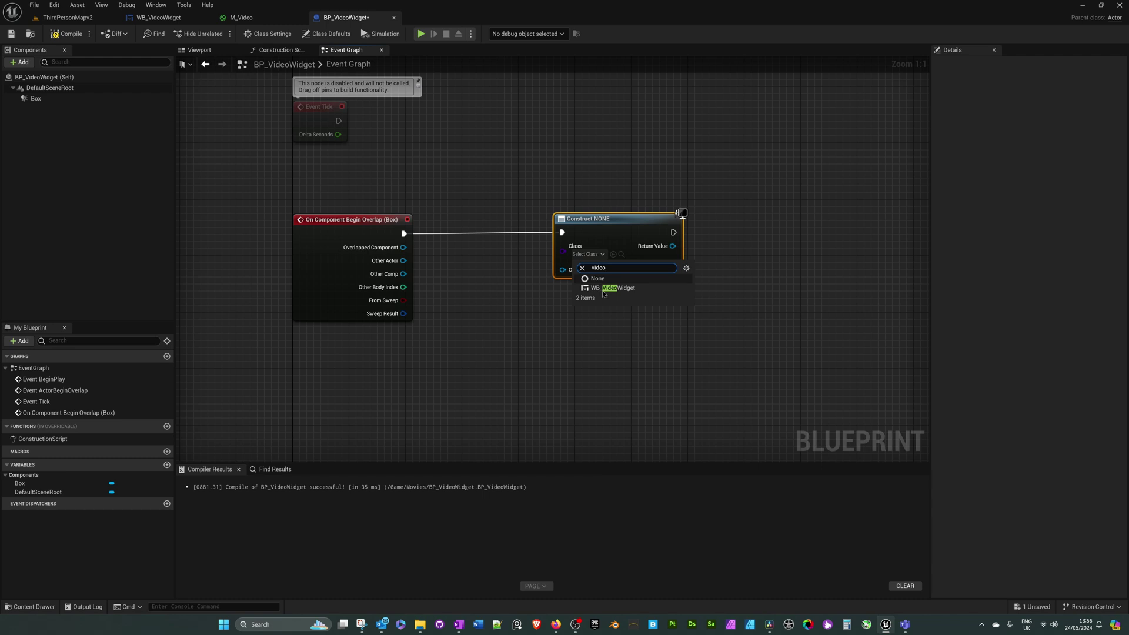
{"action": "left_click", "coordinate": [611, 288]}
{"action": "right_click_drag", "start_coordinate": [602, 314], "coordinate": [510, 308]}
{"action": "left_click_drag", "start_coordinate": [522, 230], "coordinate": [472, 230]}
Step: Add an Add to Viewport node taking the created widget as its Target
{"action": "left_click_drag", "start_coordinate": [541, 226], "coordinate": [628, 206]}
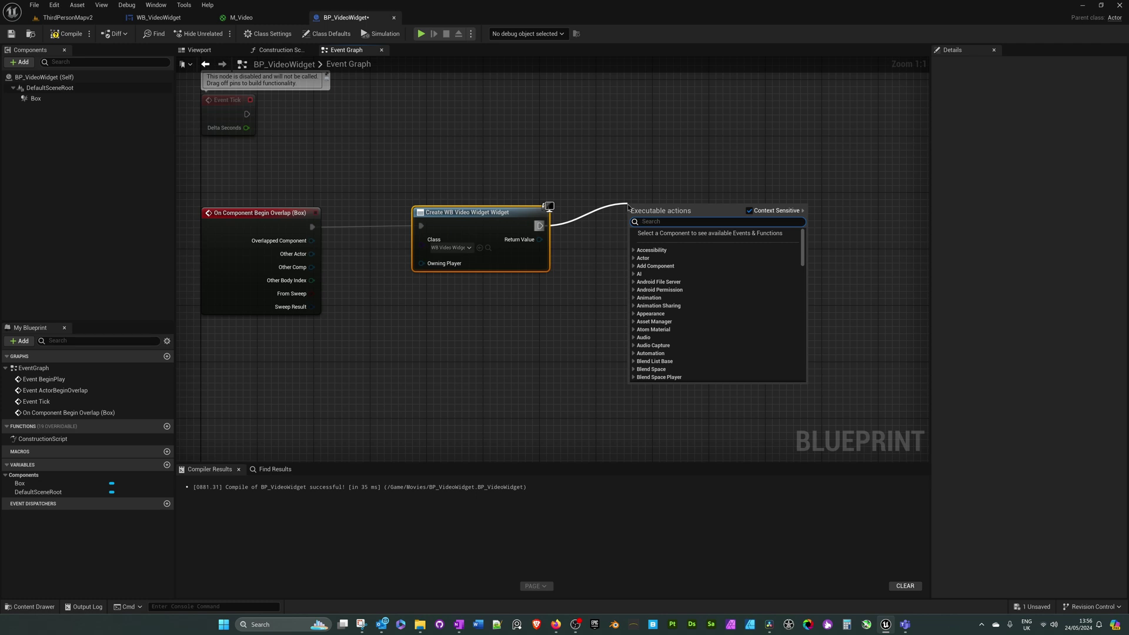
{"action": "type", "text": "add to view"}
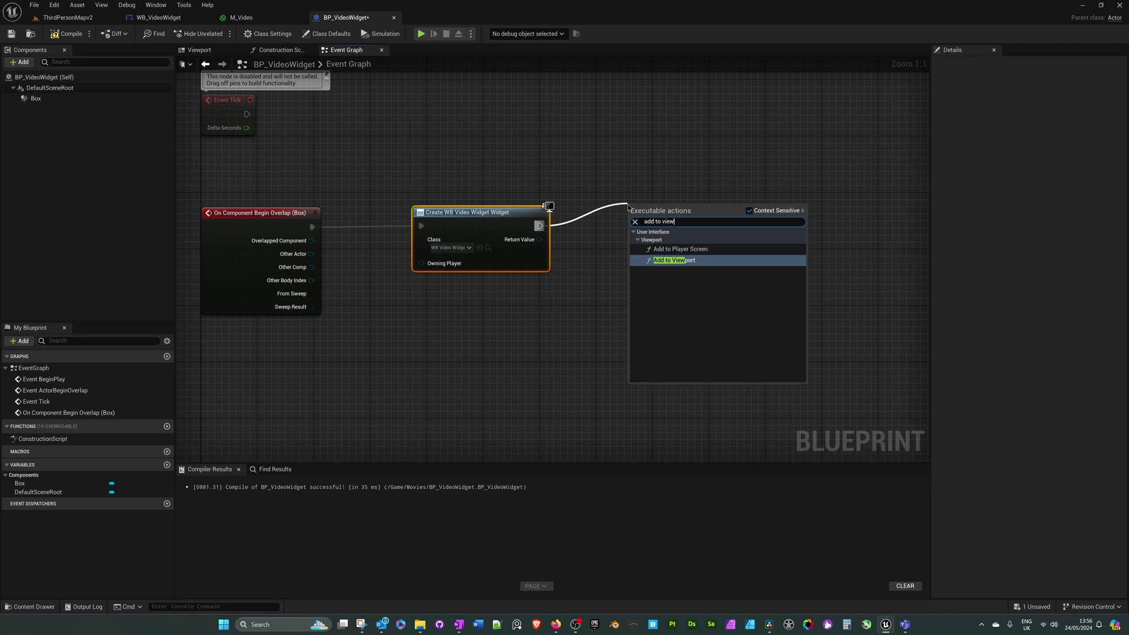
{"action": "key", "text": "Return"}
{"action": "left_click_drag", "start_coordinate": [539, 240], "coordinate": [633, 240]}
{"action": "right_click_drag", "start_coordinate": [482, 372], "coordinate": [532, 359]}
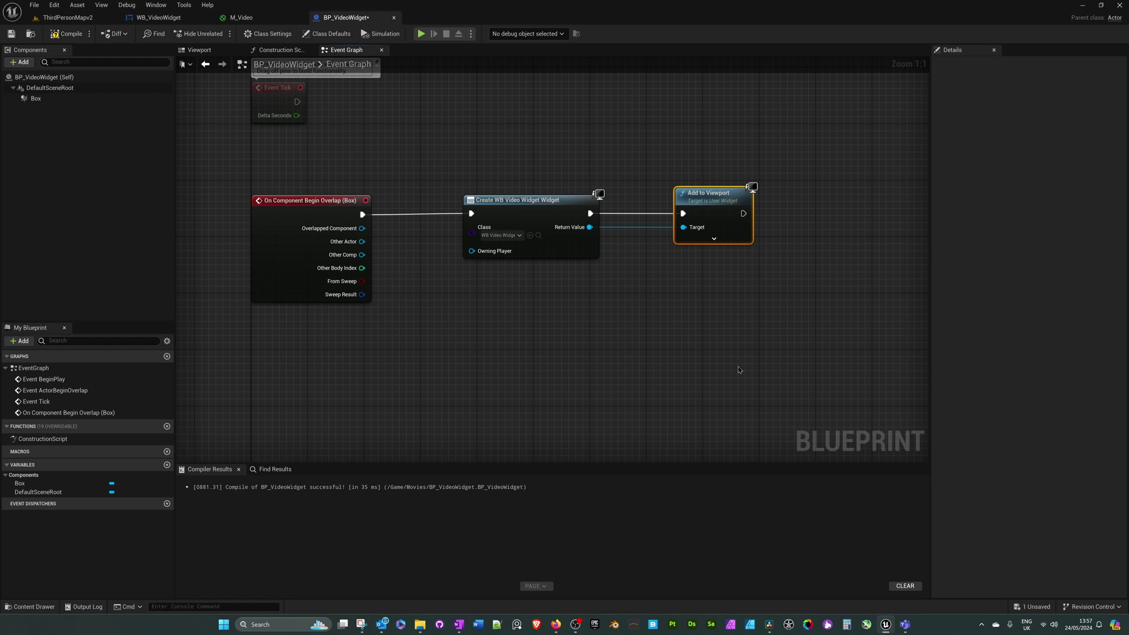
Step: Add an OnComponentEndOverlap event for the Box
{"action": "left_click", "coordinate": [37, 99]}
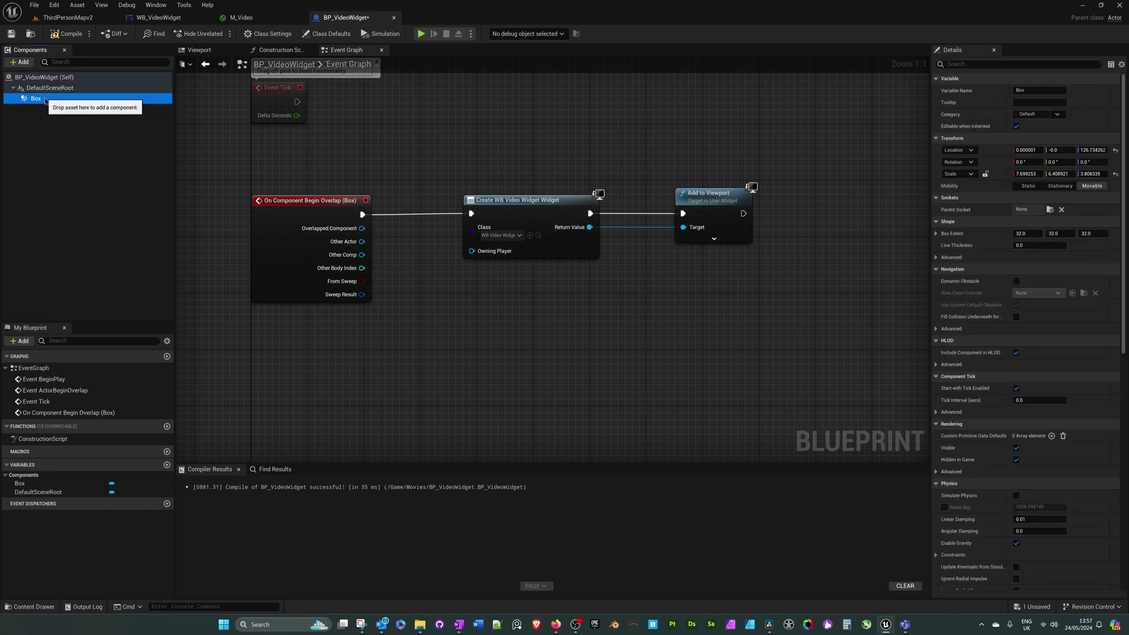
{"action": "right_click", "coordinate": [46, 101]}
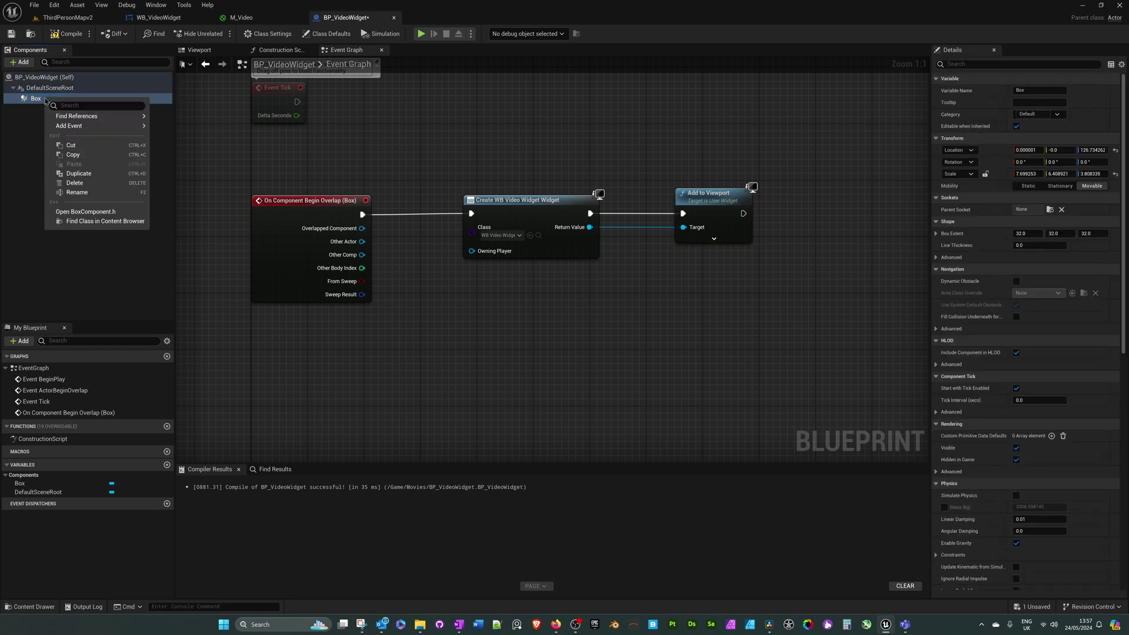
{"action": "mouse_move", "coordinate": [62, 127]}
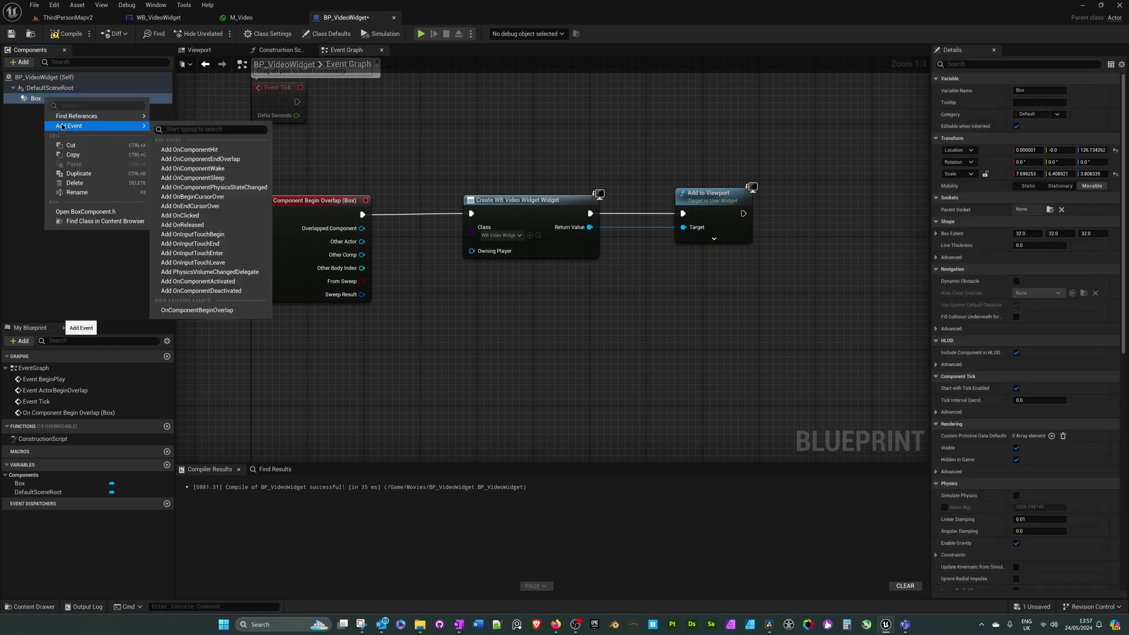
{"action": "left_click", "coordinate": [197, 160]}
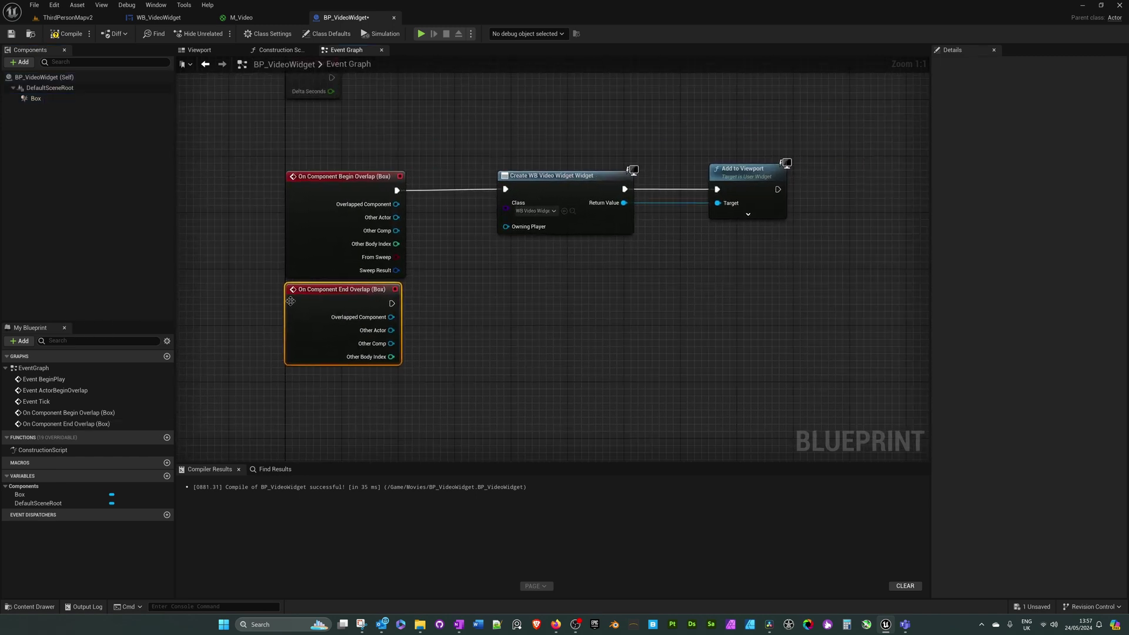
{"action": "right_click_drag", "start_coordinate": [328, 330], "coordinate": [237, 329]}
Step: Wire a Remove from Parent node to End Overlap, targeting the created WB_VideoWidget
{"action": "left_click_drag", "start_coordinate": [301, 344], "coordinate": [464, 341]}
{"action": "type", "text": "remov"}
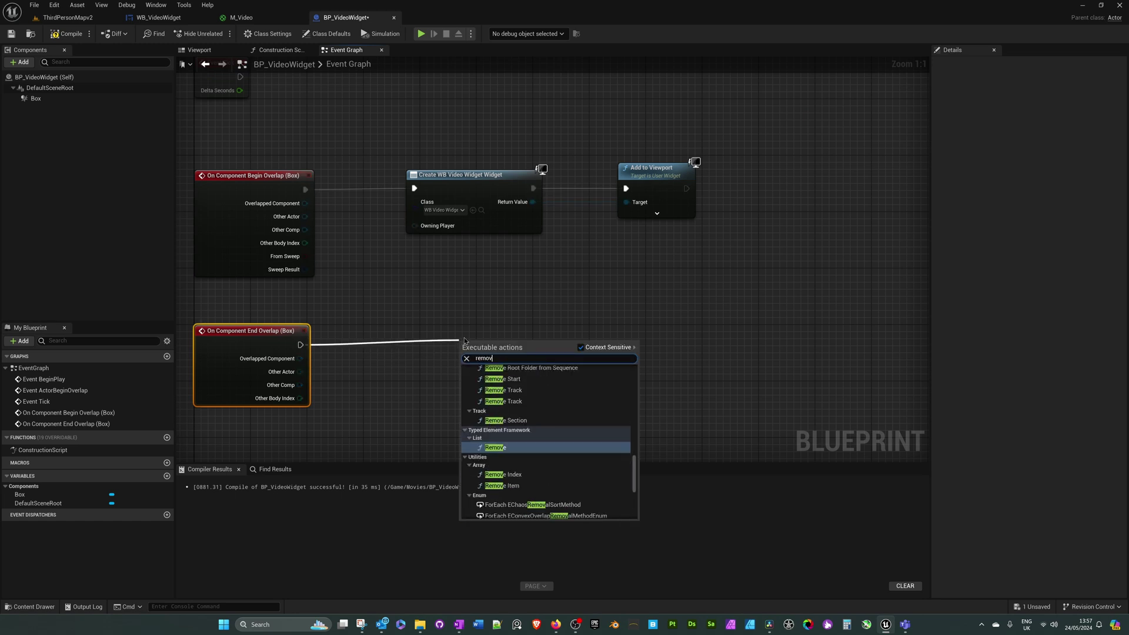
{"action": "type", "text": "e from parent"}
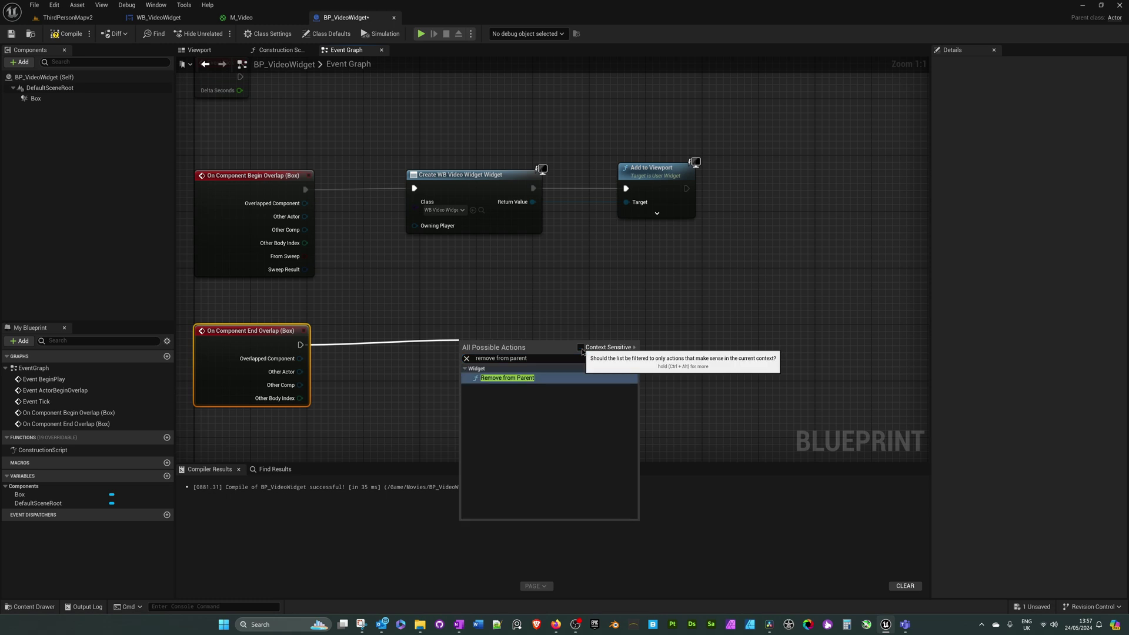
{"action": "key", "text": "Return"}
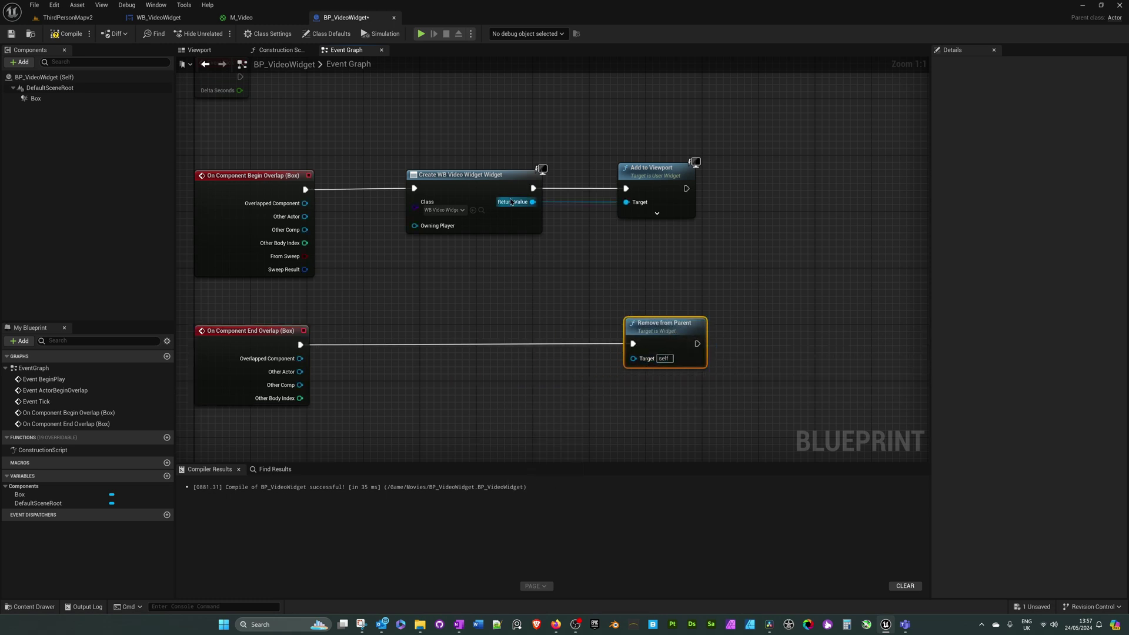
{"action": "left_click_drag", "start_coordinate": [533, 202], "coordinate": [627, 368]}
{"action": "right_click_drag", "start_coordinate": [457, 280], "coordinate": [502, 266]}
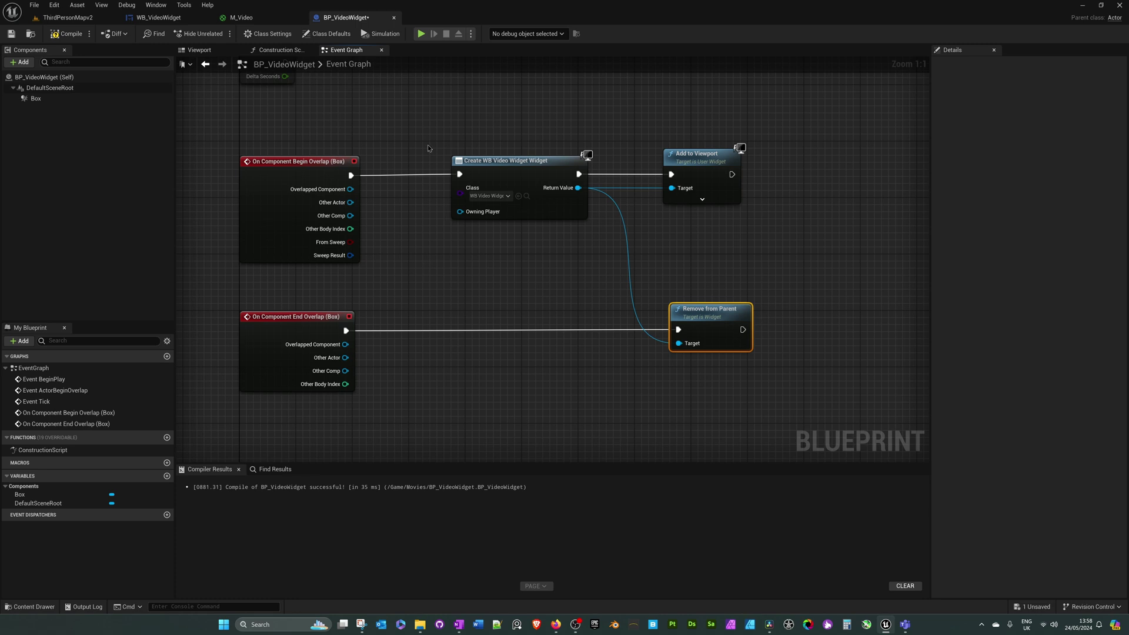
Step: Compile and save BP_VideoWidget, then place it in the level at floor height
{"action": "left_click", "coordinate": [67, 34]}
{"action": "left_click", "coordinate": [12, 34]}
{"action": "left_click", "coordinate": [66, 18]}
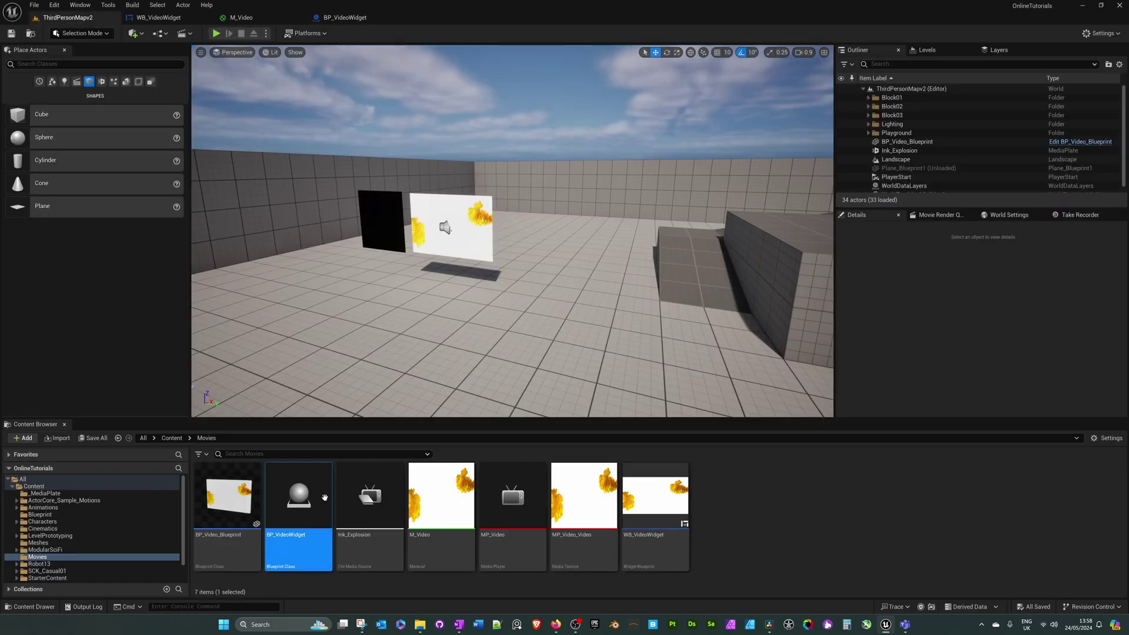
{"action": "left_click_drag", "start_coordinate": [325, 498], "coordinate": [588, 268]}
{"action": "right_click_drag", "start_coordinate": [588, 268], "coordinate": [587, 284]}
{"action": "left_click_drag", "start_coordinate": [563, 246], "coordinate": [560, 246]}
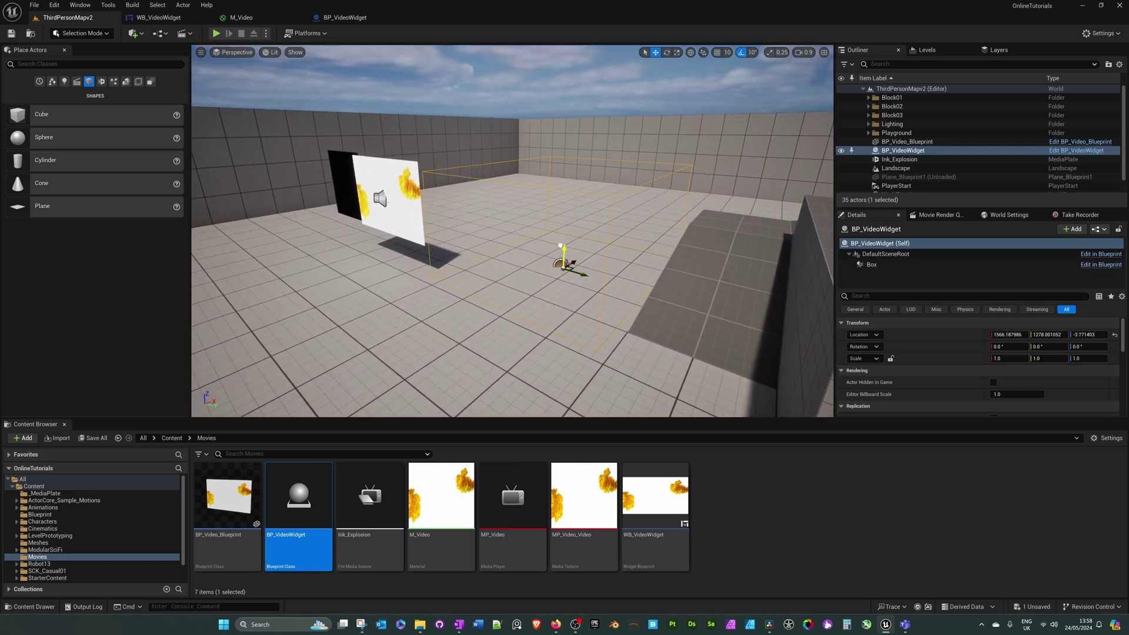
Step: Play the level and walk the character into and back out of the trigger box
{"action": "left_click", "coordinate": [217, 34]}
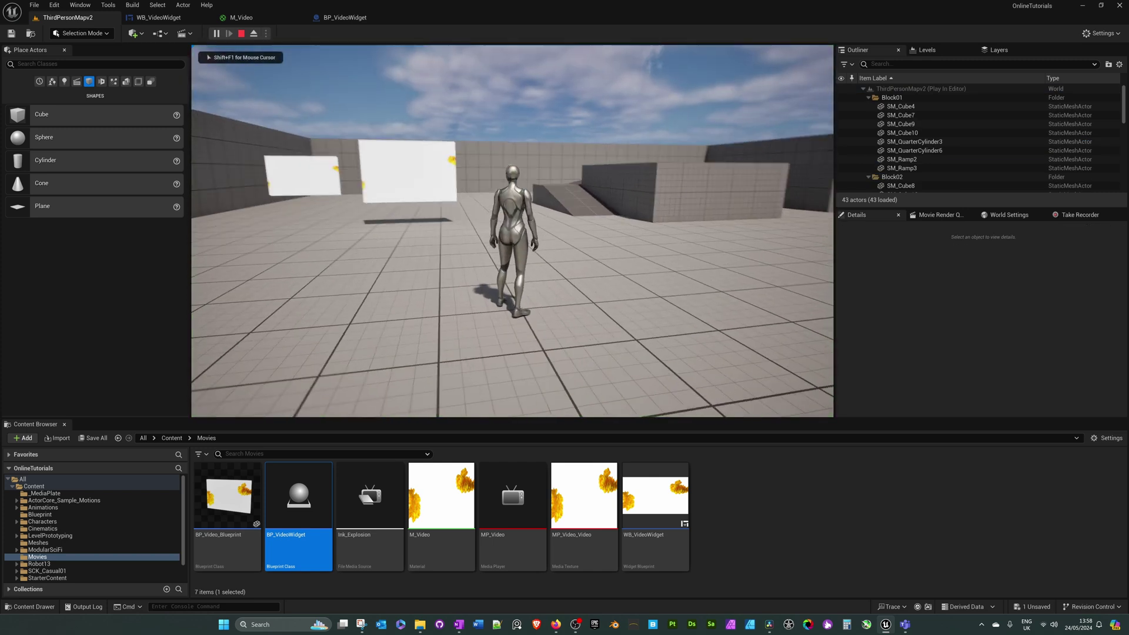
{"action": "key", "text": "w"}
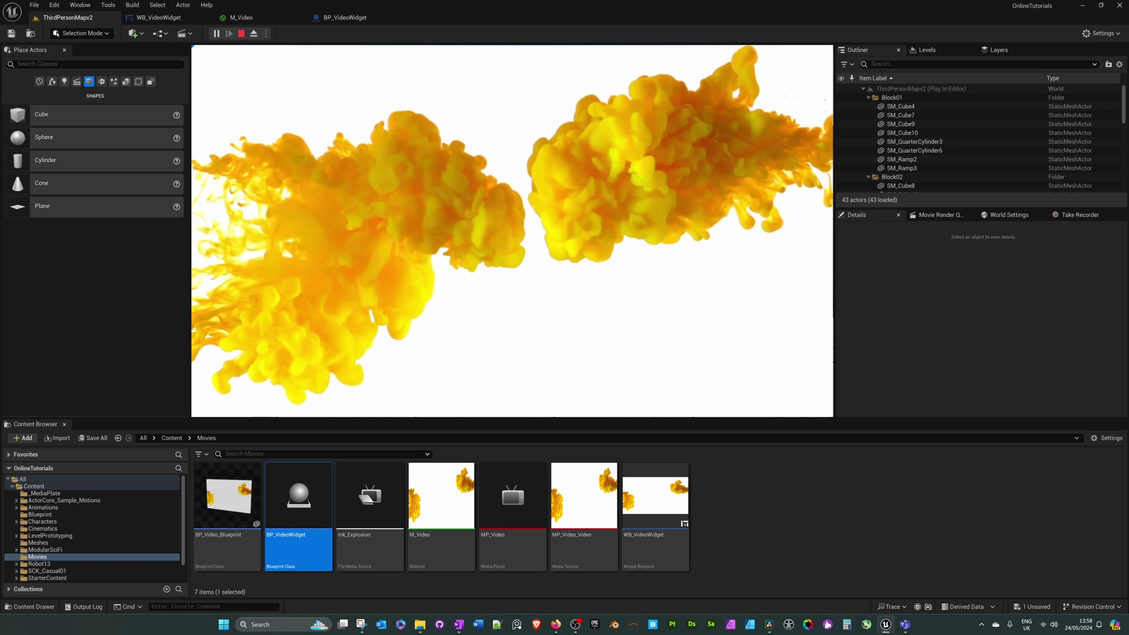
{"action": "key", "text": "s"}
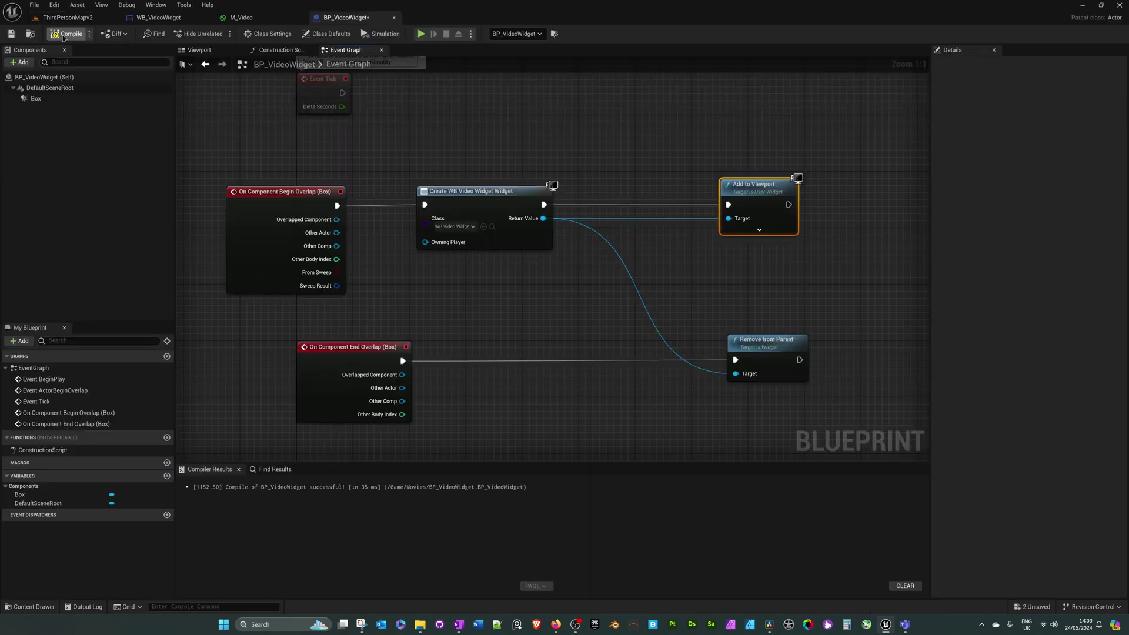
Step: Save BP_VideoWidget and fly the level view back toward the video planes
{"action": "left_click", "coordinate": [11, 36]}
{"action": "left_click", "coordinate": [67, 18]}
{"action": "right_click_drag", "start_coordinate": [512, 236], "coordinate": [476, 282]}
{"action": "key", "text": "s"}
{"action": "key", "text": "w"}
{"action": "mouse_move", "coordinate": [460, 242]}
{"action": "right_mouse_down"}
{"action": "mouse_move", "coordinate": [459, 221]}
{"action": "mouse_move", "coordinate": [460, 242]}
{"action": "right_mouse_up"}
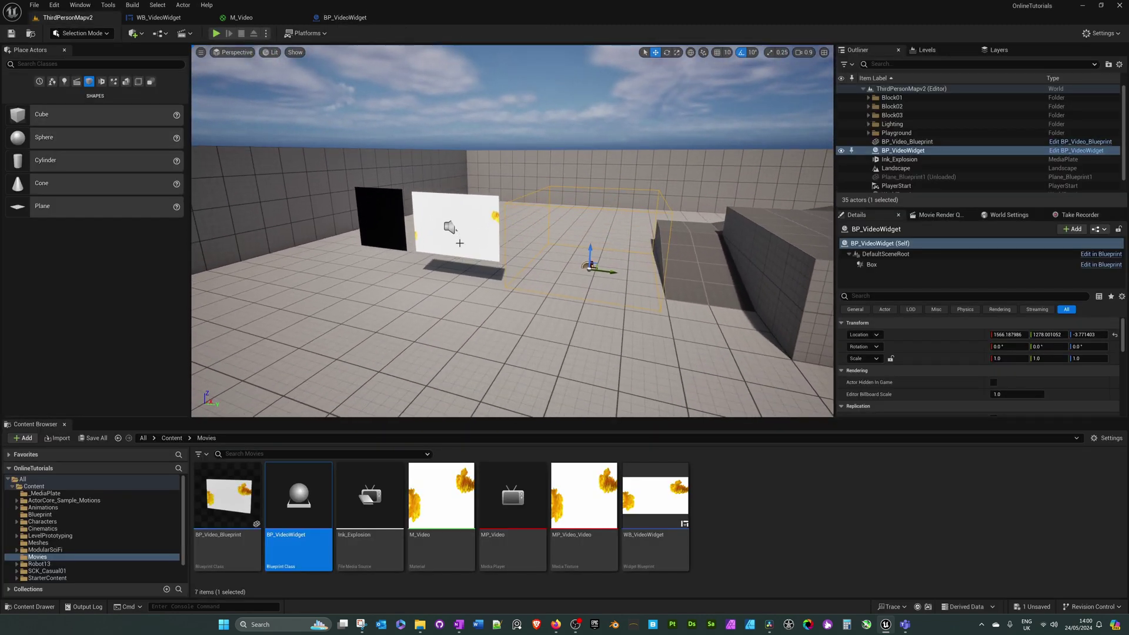